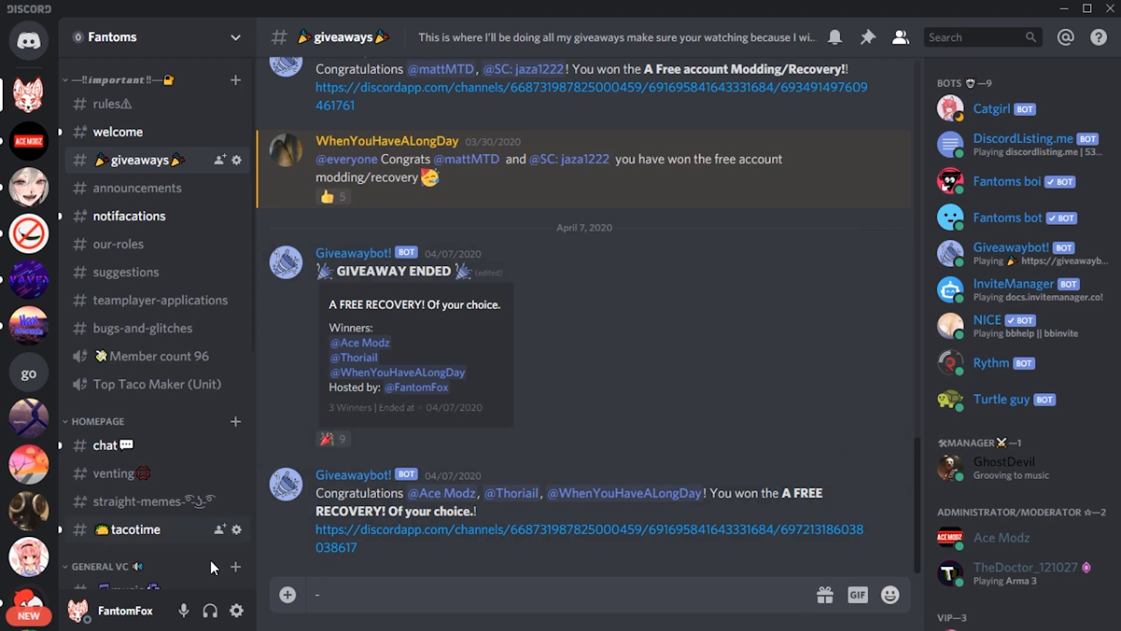
# Open #tacotime in the Fantoms server, jump to the newest messages, and type '*stoer'
pyautogui.click(193, 529)
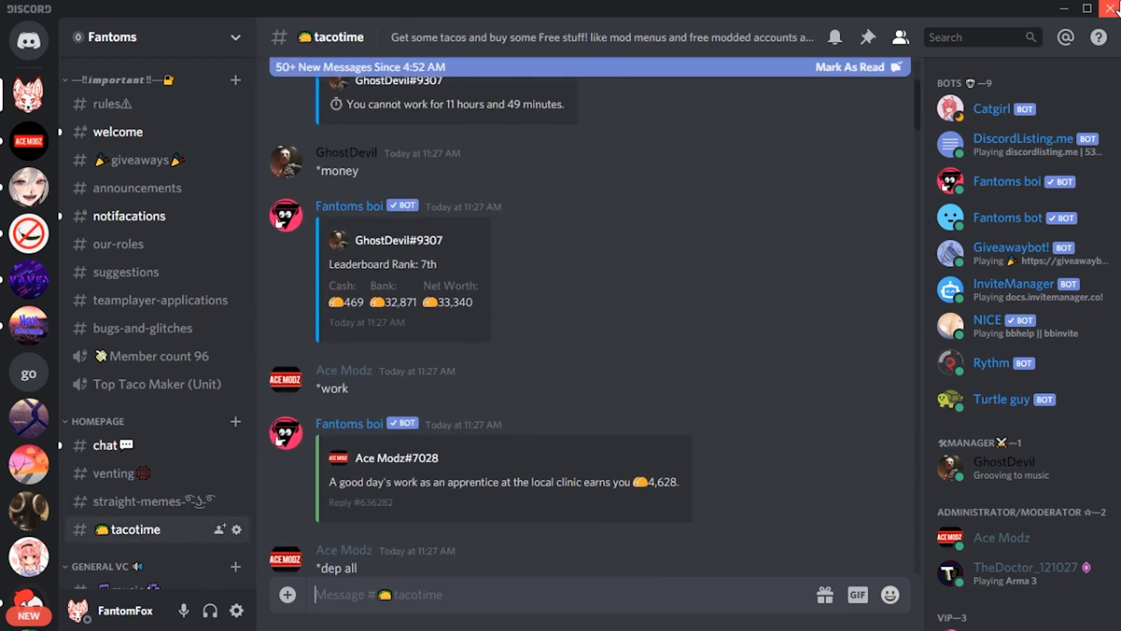
pyautogui.click(857, 79)
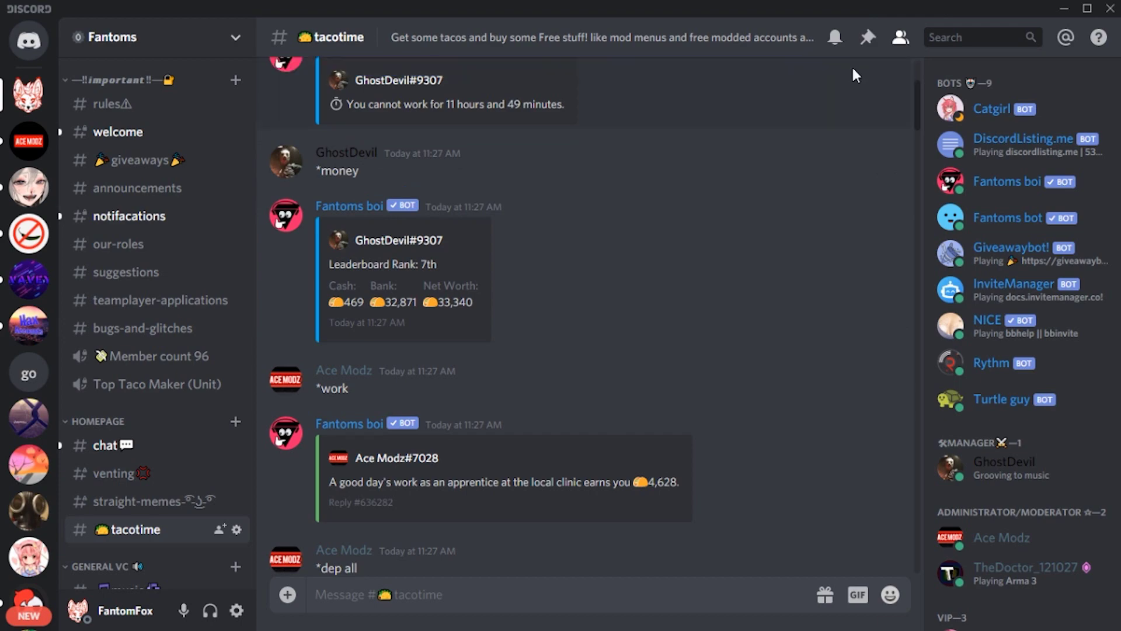
pyautogui.scroll(-15, 526, 350)
pyautogui.scroll(-5, 408, 525)
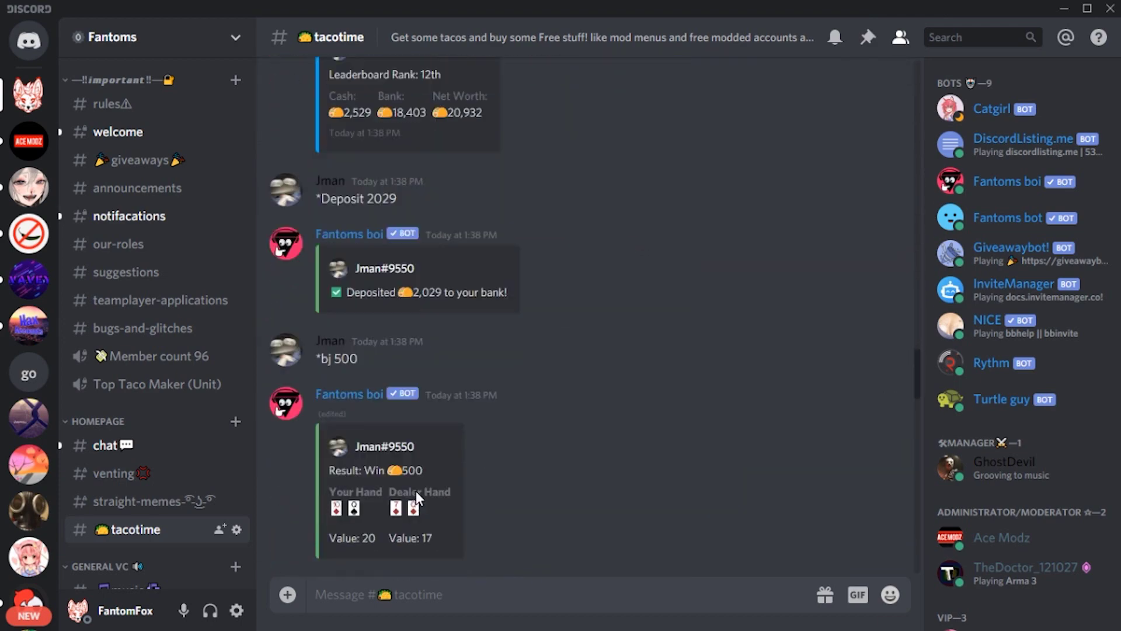
pyautogui.scroll(-5, 467, 449)
pyautogui.scroll(-5, 566, 321)
pyautogui.click(390, 581)
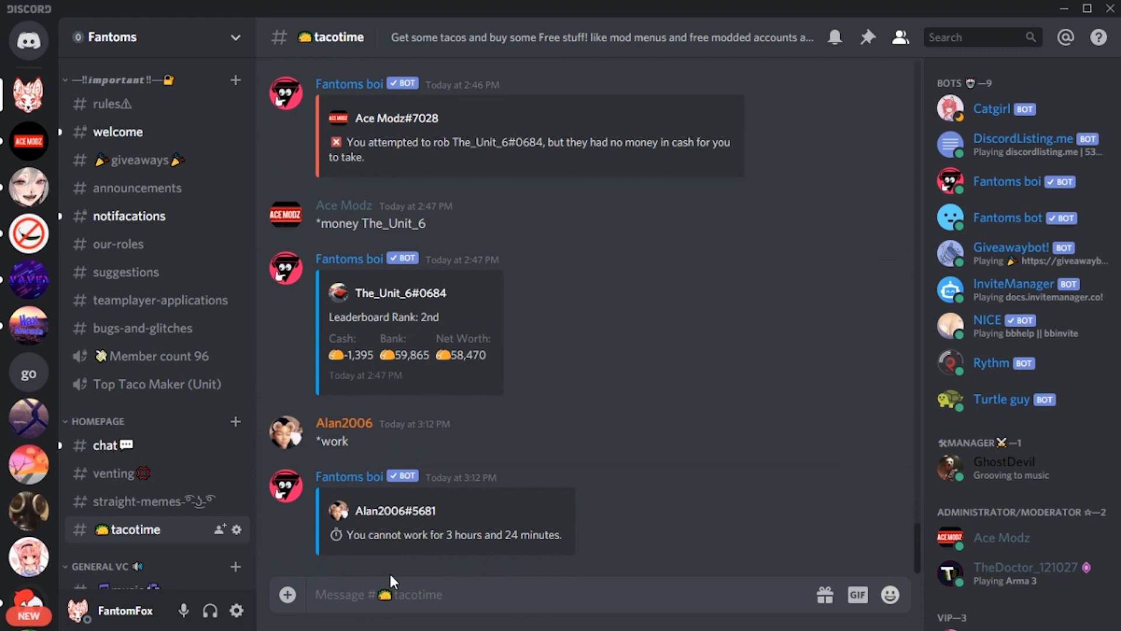
pyautogui.write('*sto')
pyautogui.write('er')
# Send '*stoer', then the corrected '*store' command, and browse the mod-menu store reply
pyautogui.press('Return')
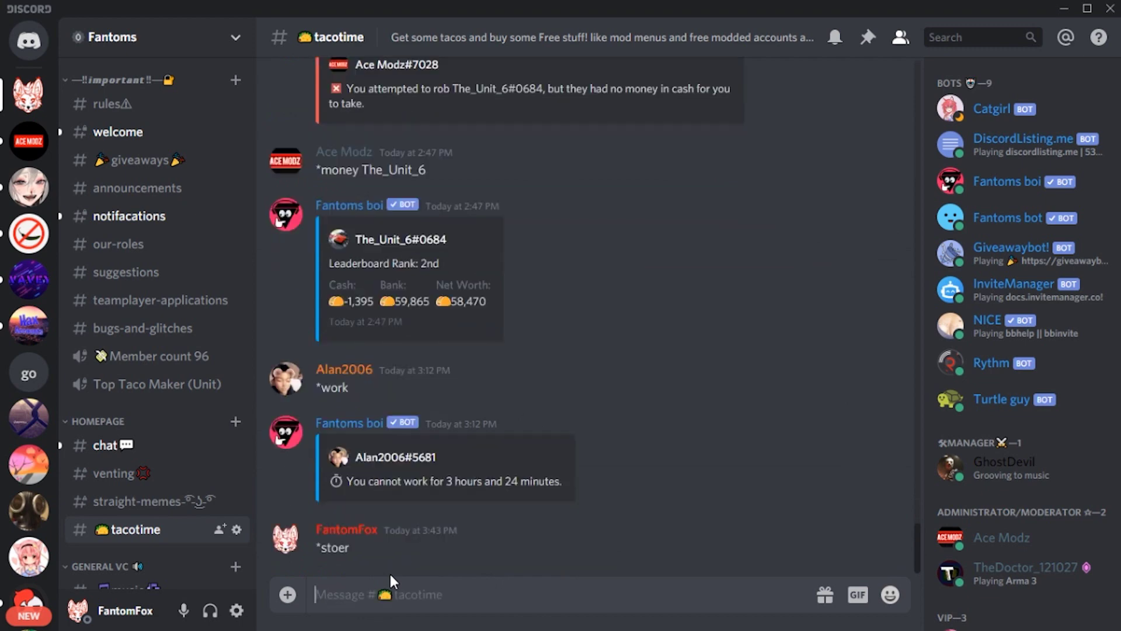
pyautogui.write('*sto')
pyautogui.write('re')
pyautogui.press('Return')
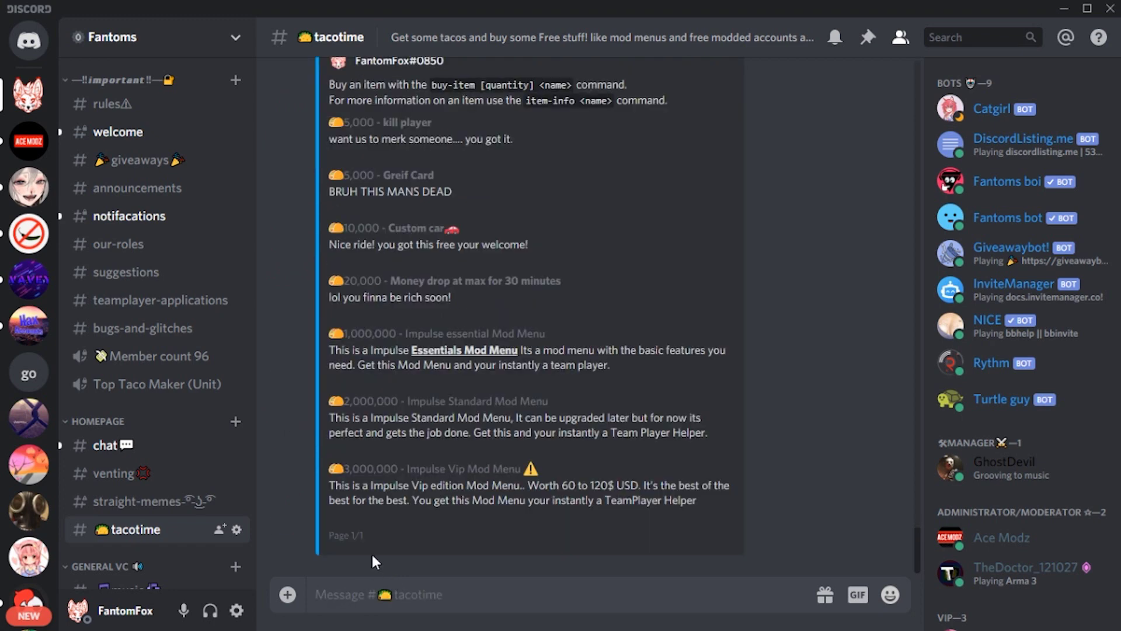
pyautogui.scroll(1, 464, 229)
pyautogui.scroll(-1, 544, 156)
pyautogui.scroll(4, 432, 167)
pyautogui.scroll(-3, 430, 153)
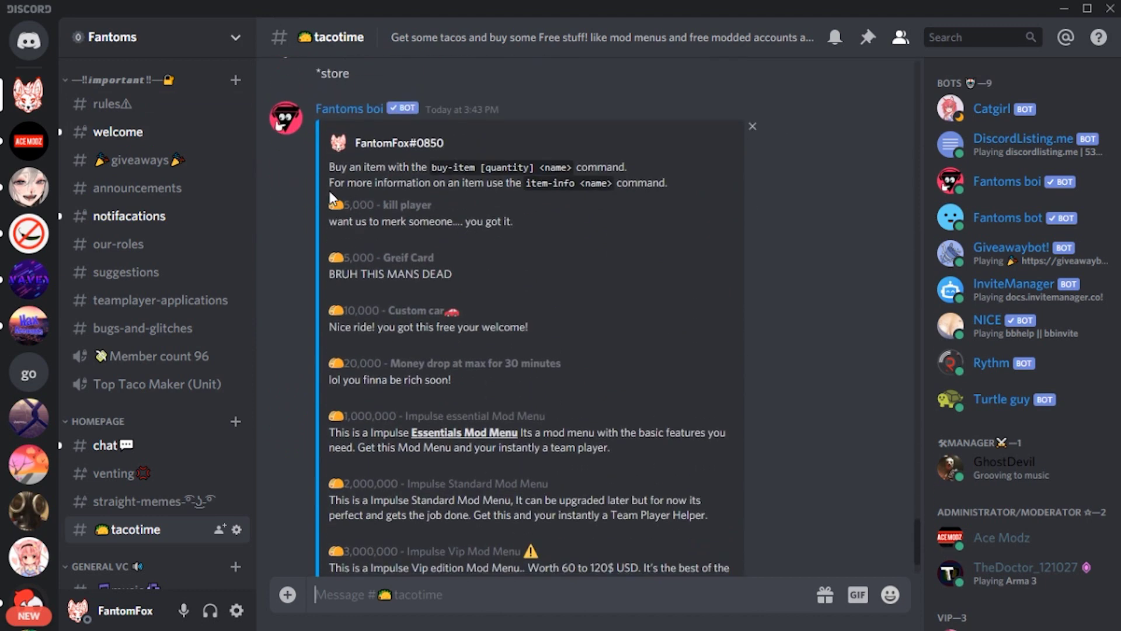
pyautogui.scroll(-2, 407, 275)
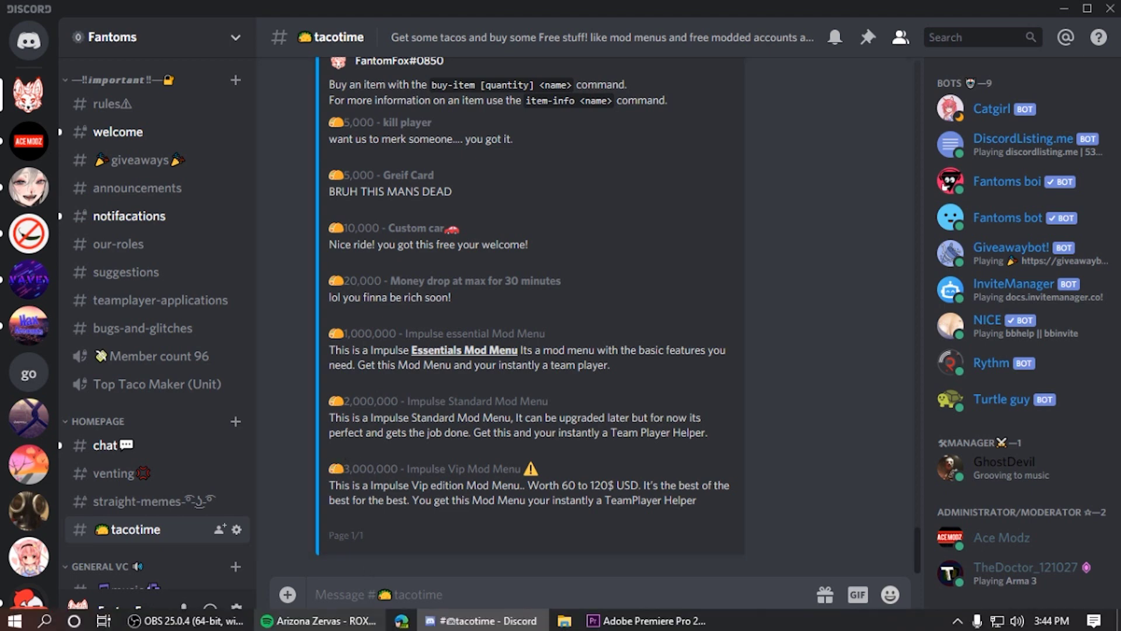
# Send the '*work' and '*leaderboard' commands to earn tacos and show the rankings
pyautogui.write('*wo')
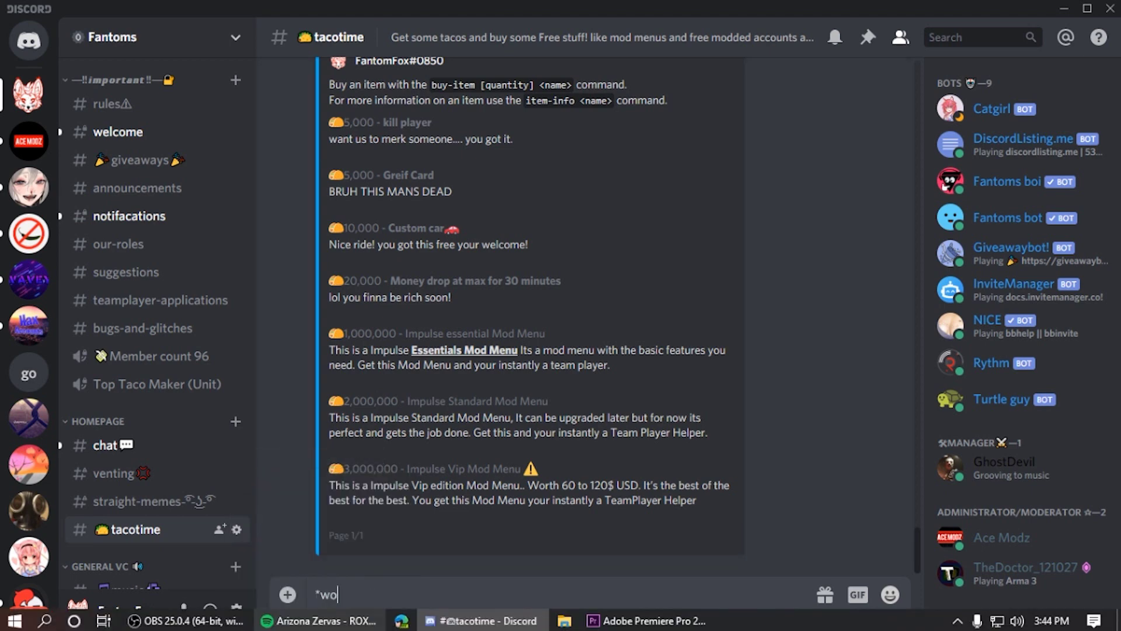
pyautogui.write('rk')
pyautogui.press('Return')
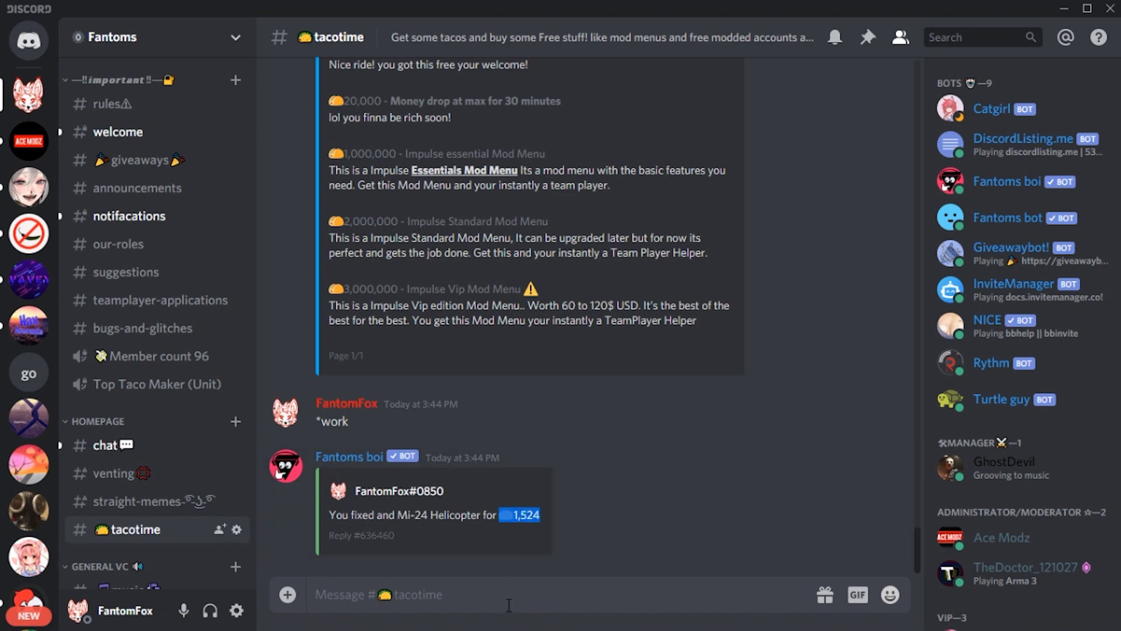
pyautogui.click(524, 562)
pyautogui.write('*')
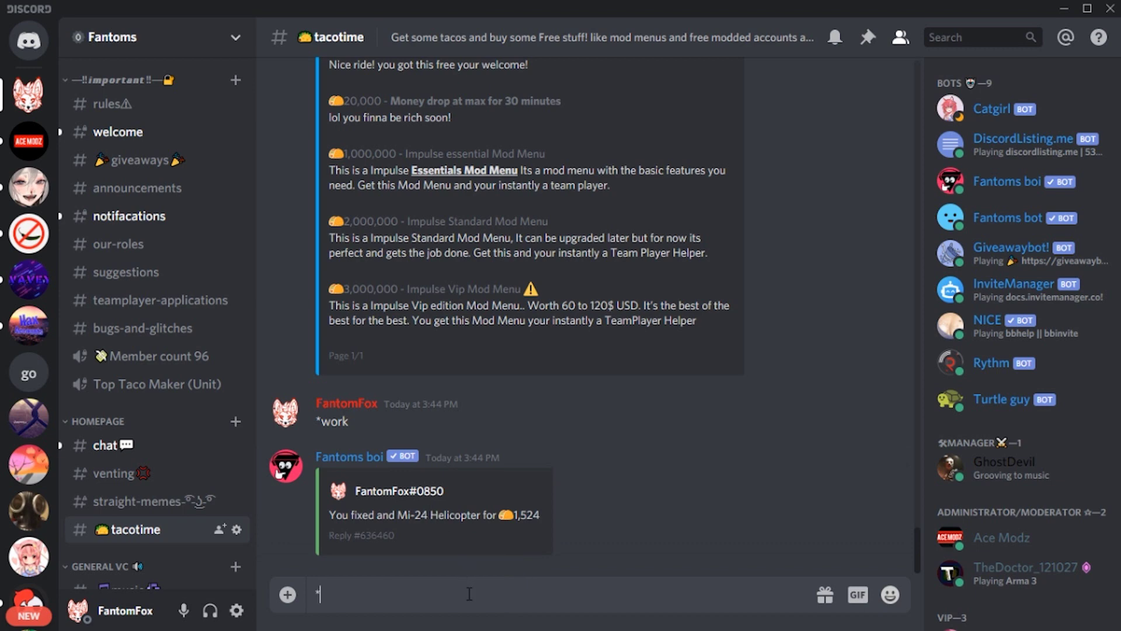
pyautogui.write('l')
pyautogui.write('eaderb')
pyautogui.write('oard')
pyautogui.press('Return')
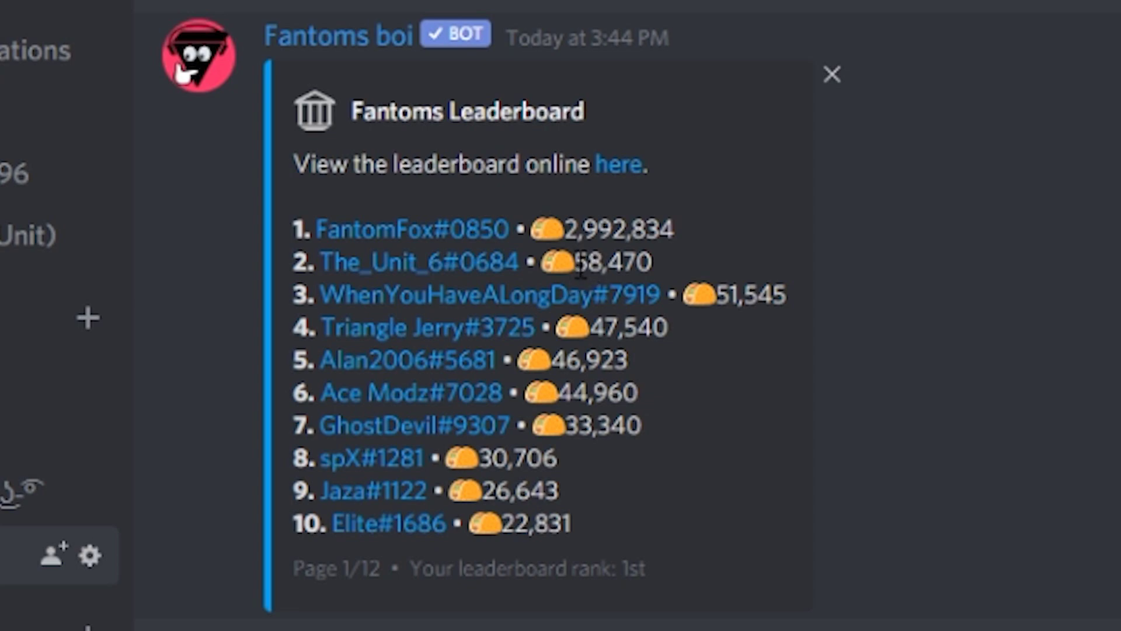
# Scroll back over the chat between the mod-menu store embed and the leaderboard
pyautogui.scroll(3, 536, 257)
pyautogui.scroll(5, 531, 254)
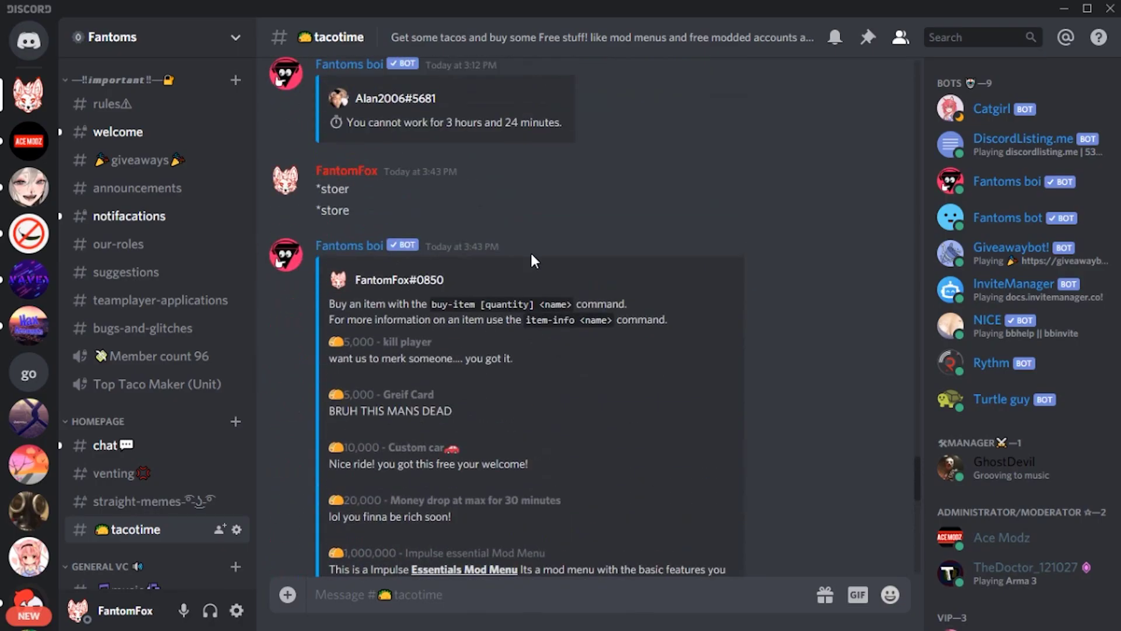
pyautogui.scroll(-3, 532, 259)
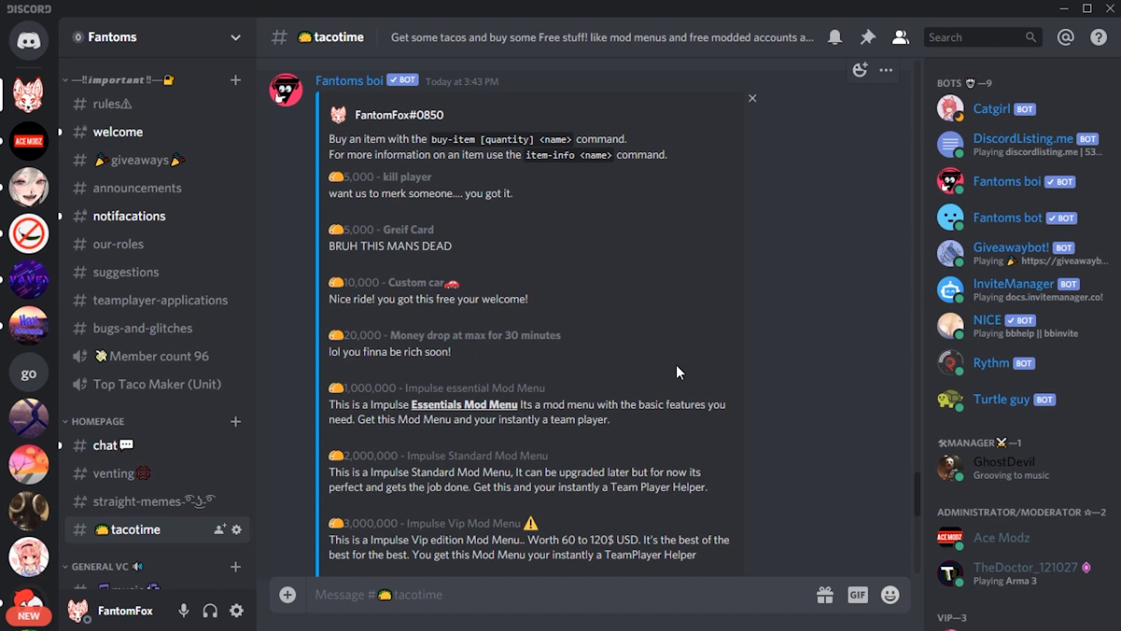
pyautogui.scroll(-3, 676, 367)
pyautogui.scroll(-5, 633, 360)
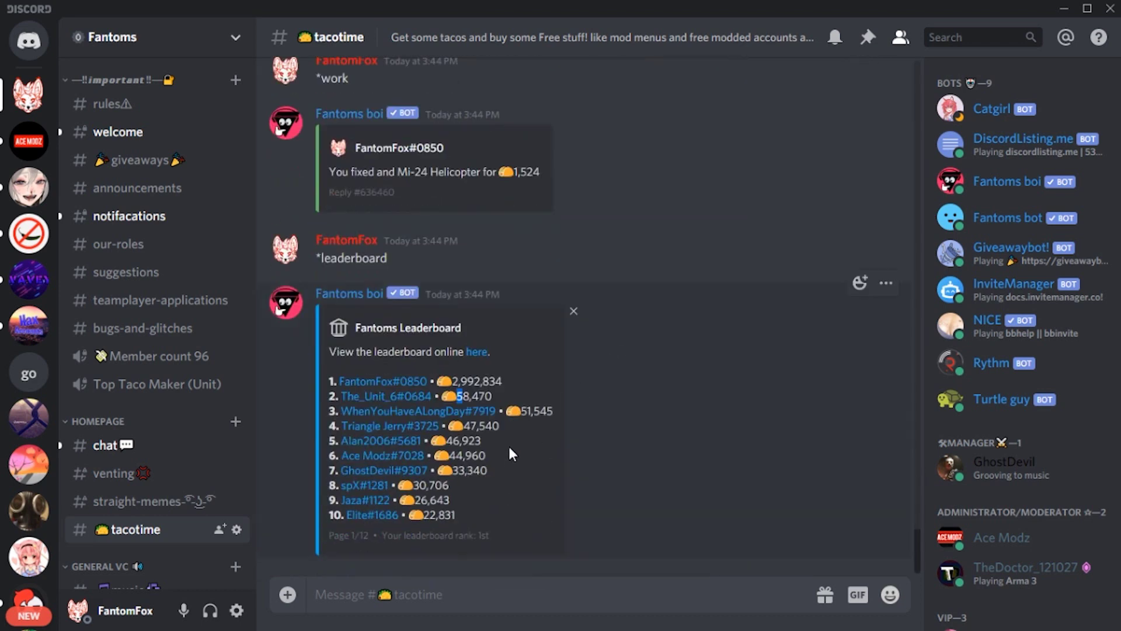
pyautogui.scroll(3, 509, 447)
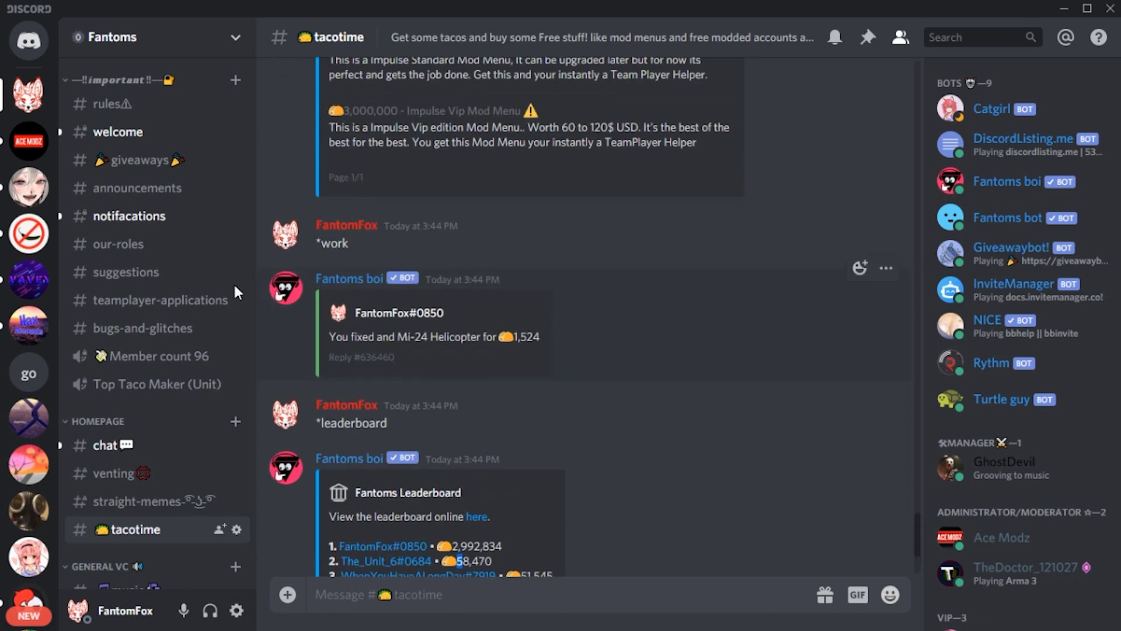
pyautogui.scroll(-3, 494, 243)
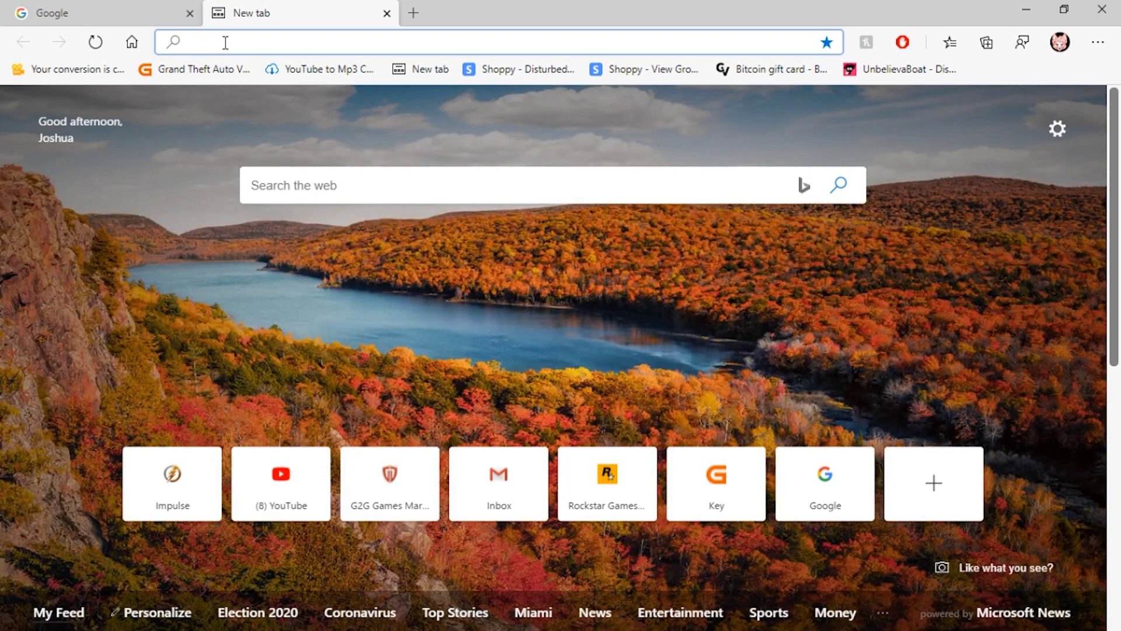
# Log in at impulse.one with the saved username and password, passing the reCAPTCHA
pyautogui.write('impulse.one')
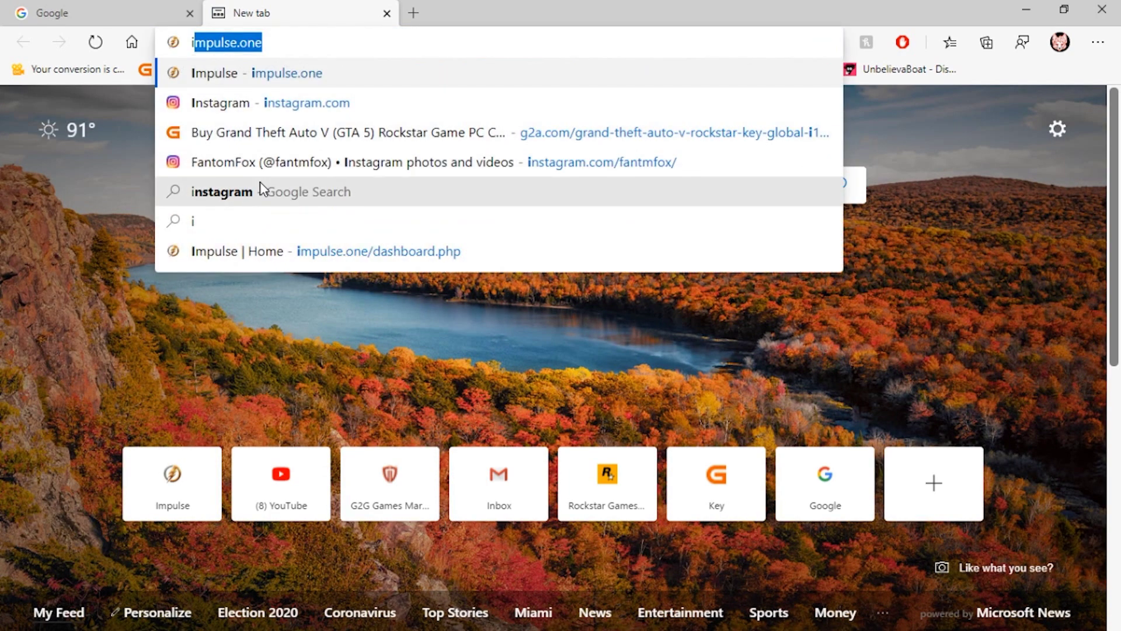
pyautogui.click(283, 75)
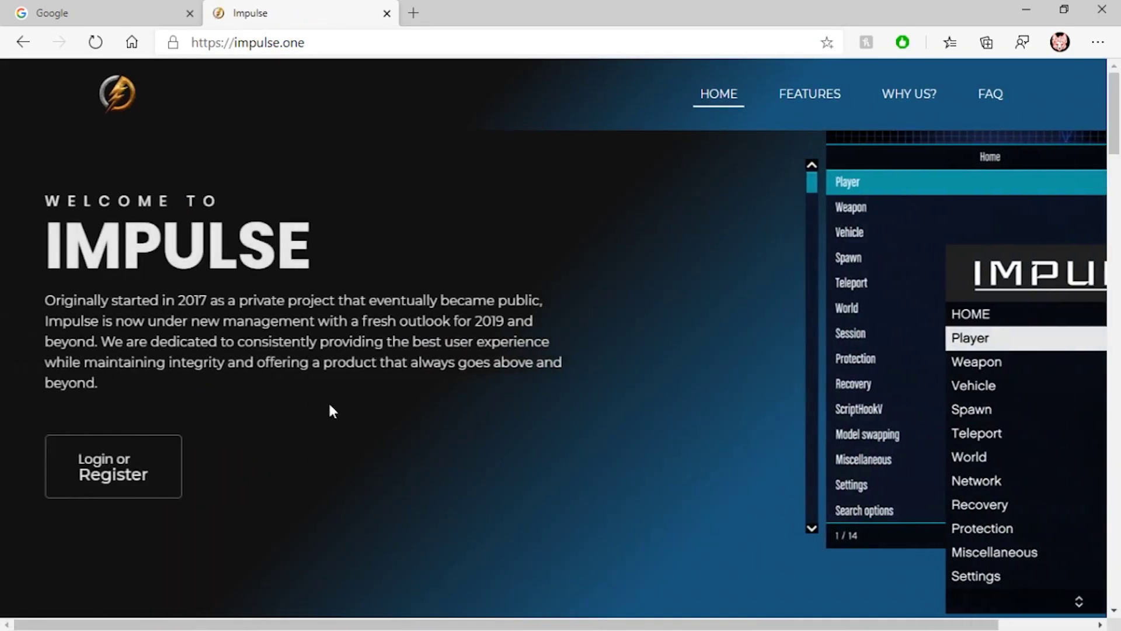
pyautogui.click(181, 471)
pyautogui.click(503, 418)
pyautogui.click(501, 448)
pyautogui.write('FantmFox')
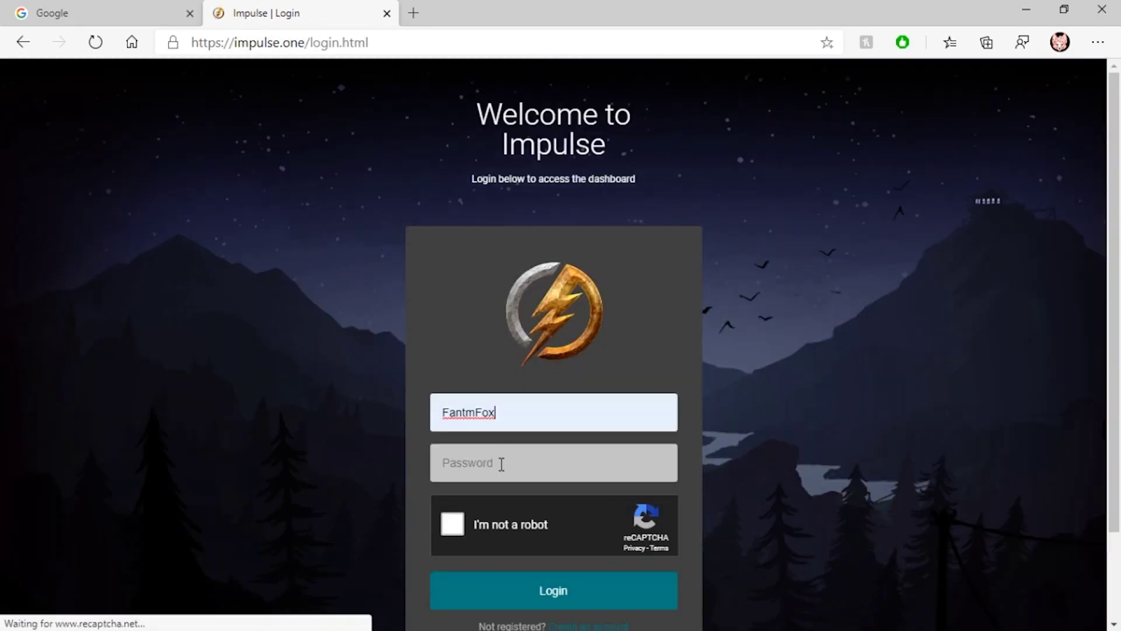
pyautogui.write('*****')
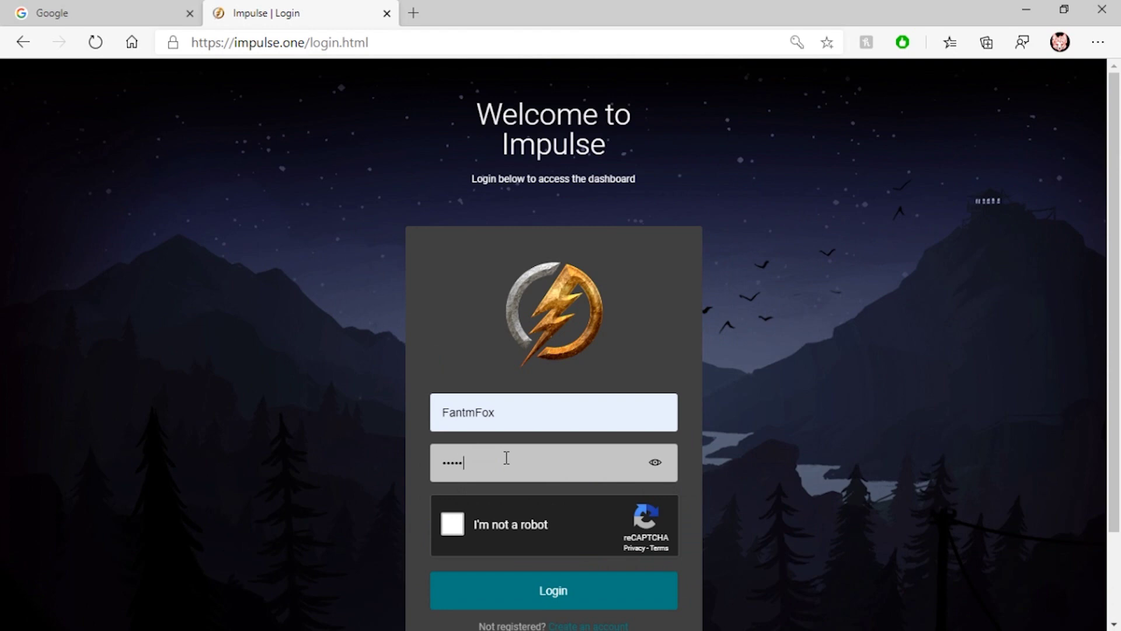
pyautogui.write('***')
pyautogui.click(453, 524)
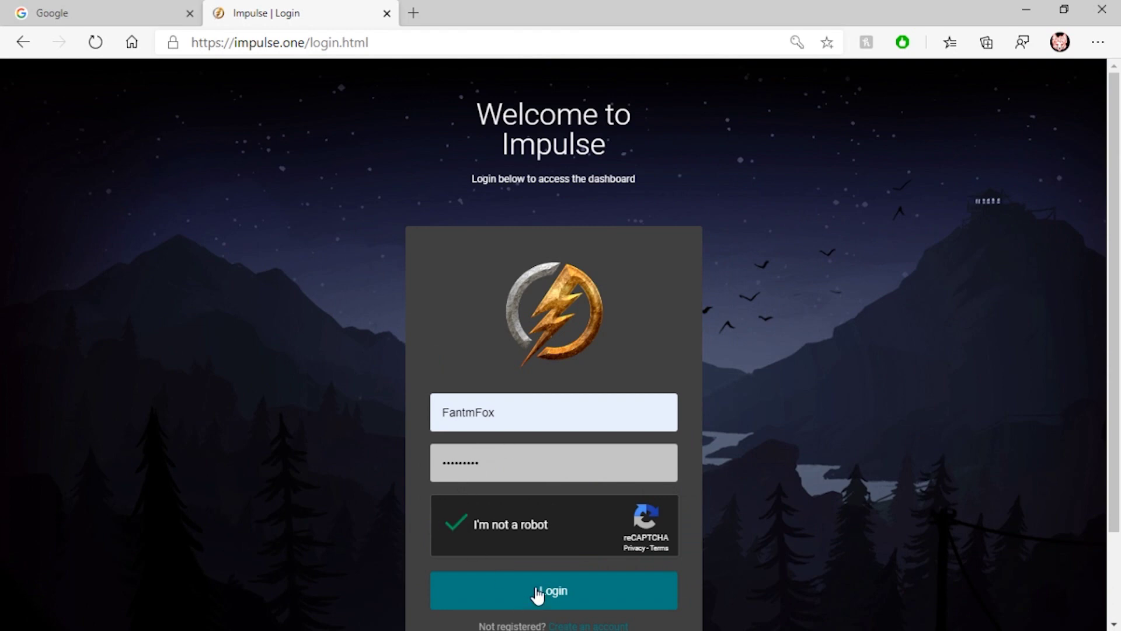
pyautogui.click(532, 607)
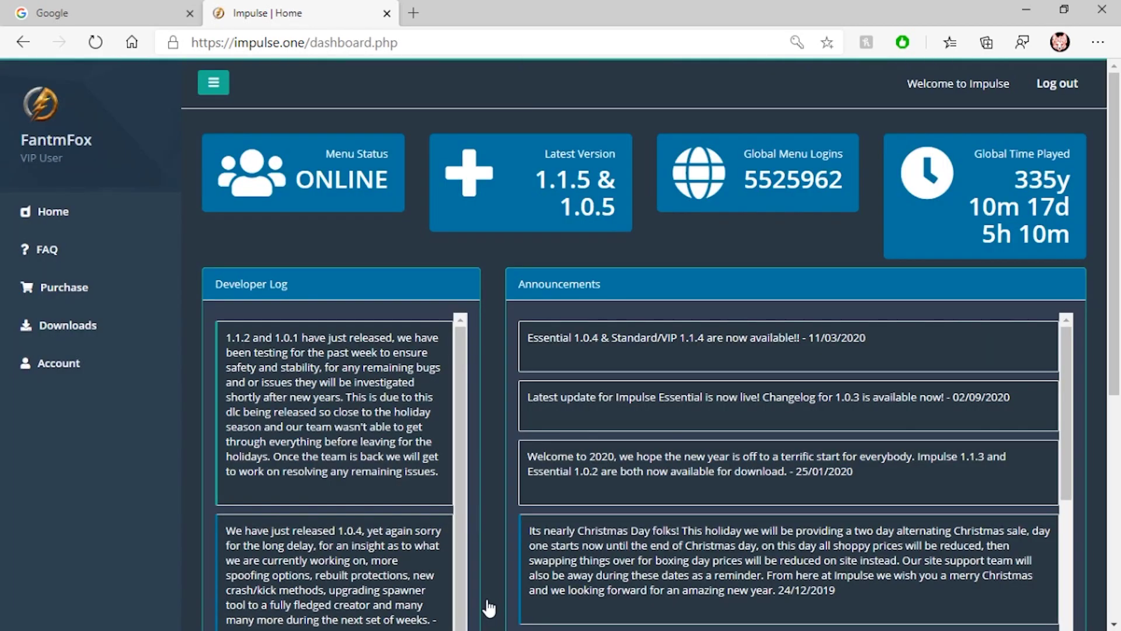
pyautogui.click(47, 288)
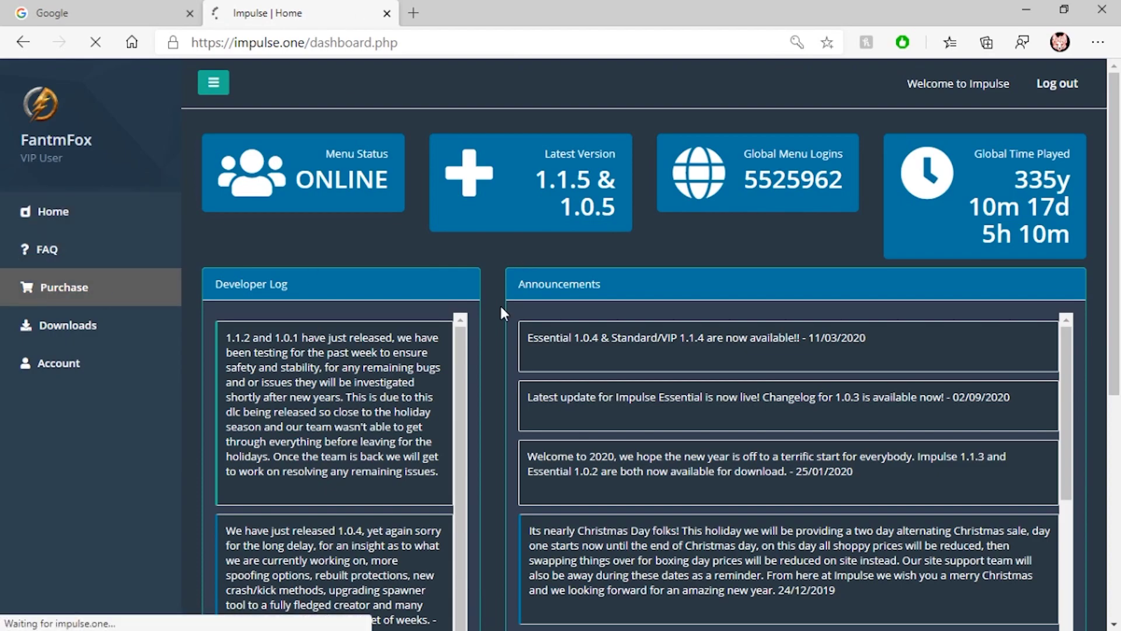
pyautogui.scroll(-5, 759, 421)
pyautogui.scroll(2, 602, 388)
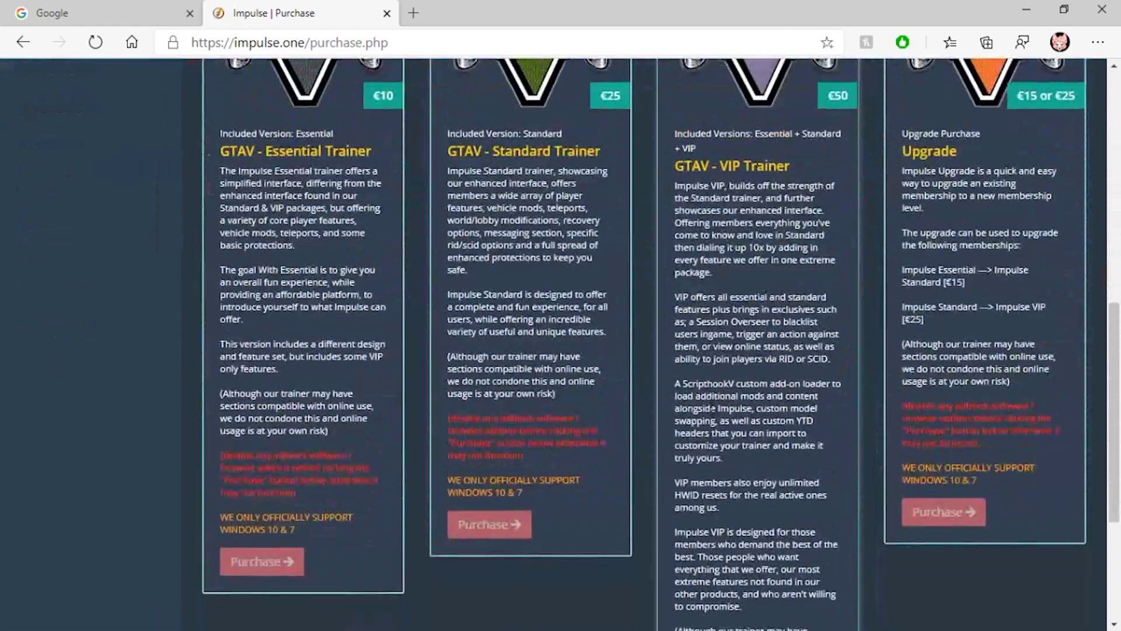
pyautogui.scroll(3, 719, 393)
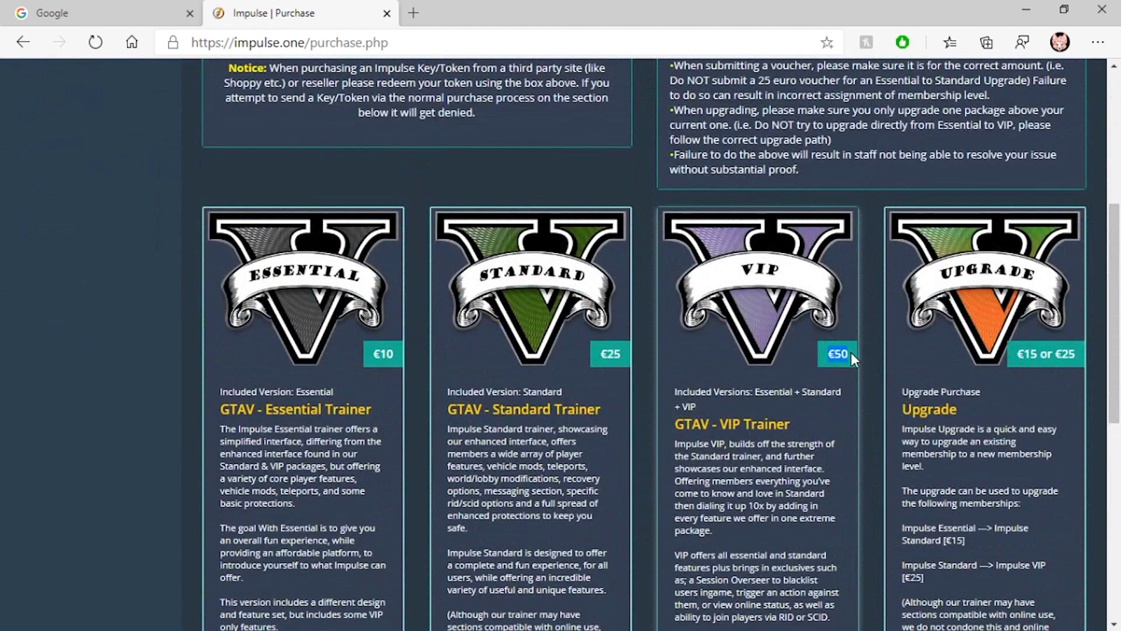
pyautogui.doubleClick(838, 353)
pyautogui.scroll(-2, 565, 337)
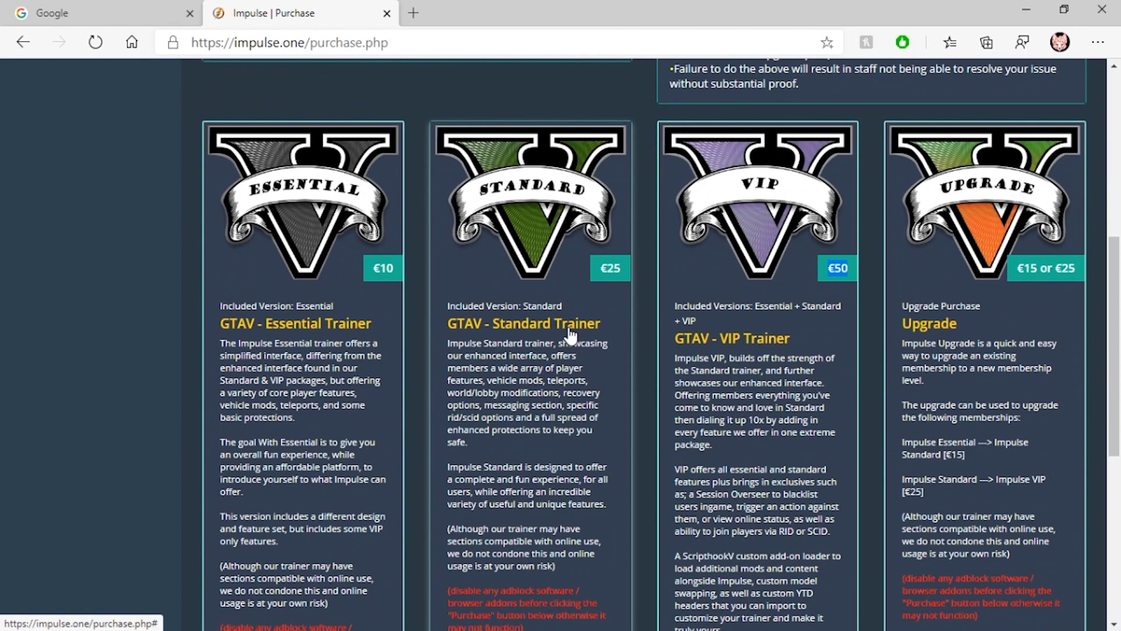
pyautogui.scroll(2, 652, 283)
pyautogui.scroll(-7, 652, 283)
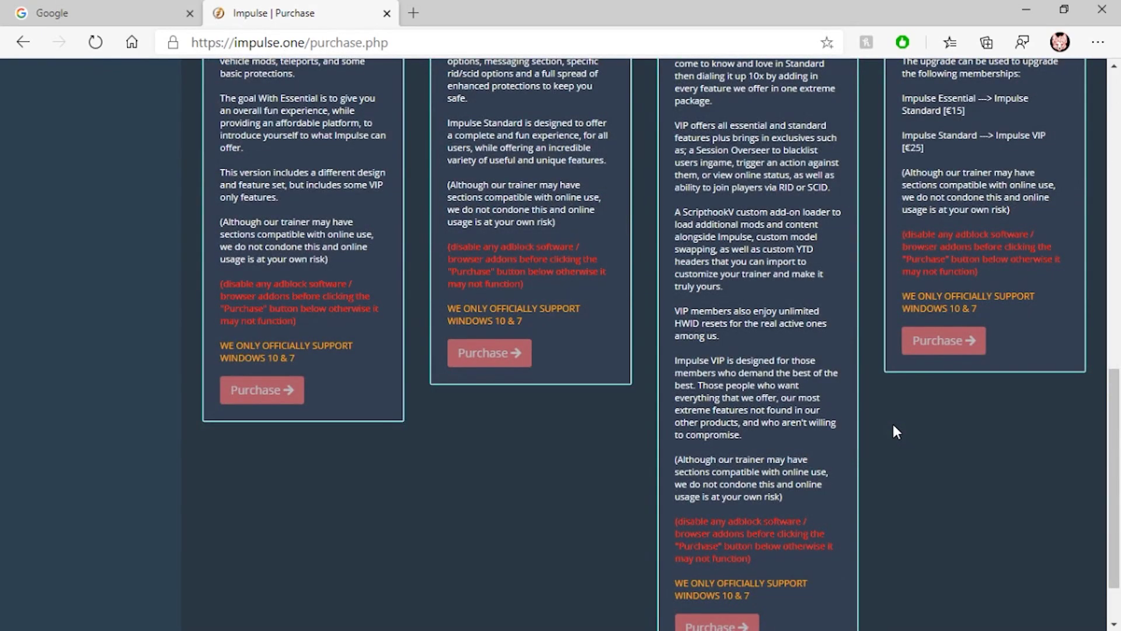
pyautogui.scroll(-2, 893, 425)
pyautogui.scroll(5, 867, 218)
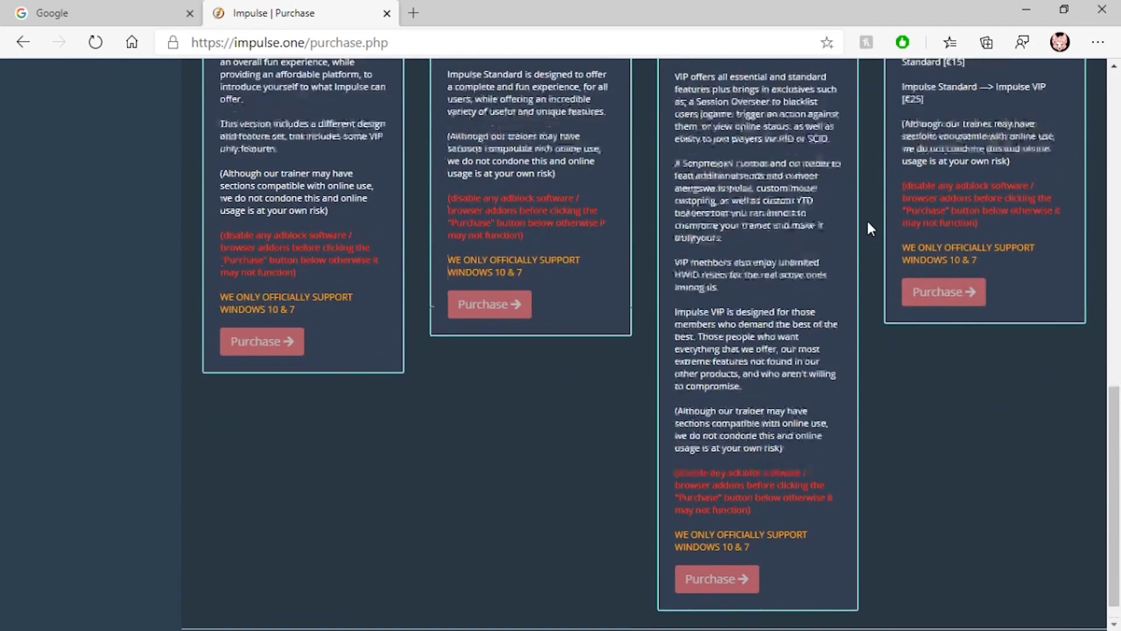
pyautogui.scroll(-5, 750, 530)
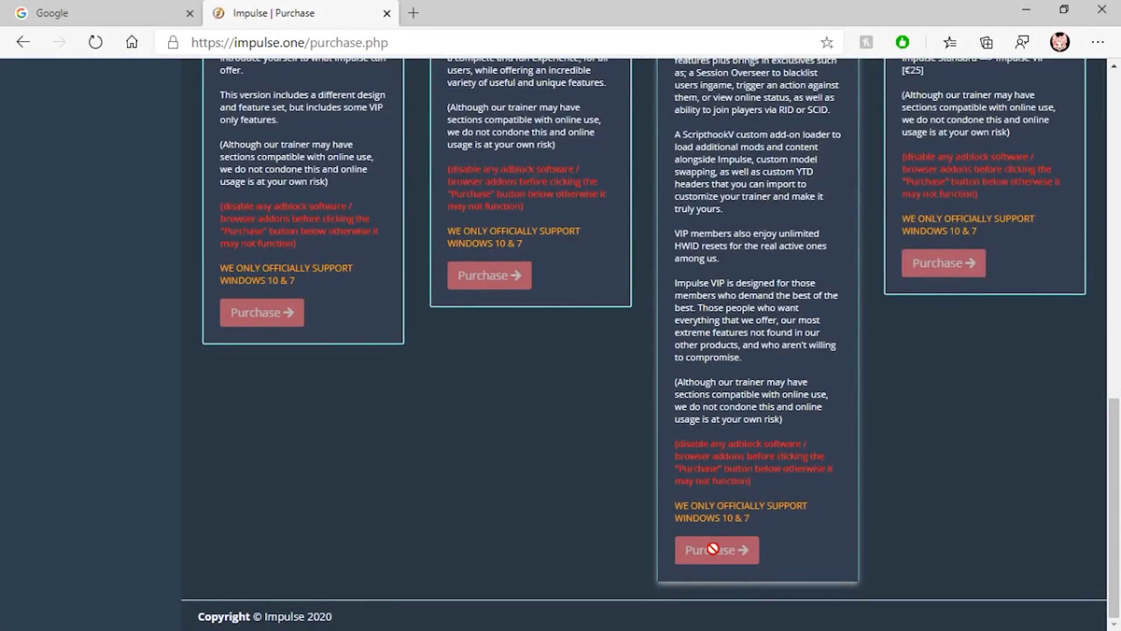
pyautogui.scroll(6, 542, 238)
pyautogui.scroll(2, 542, 238)
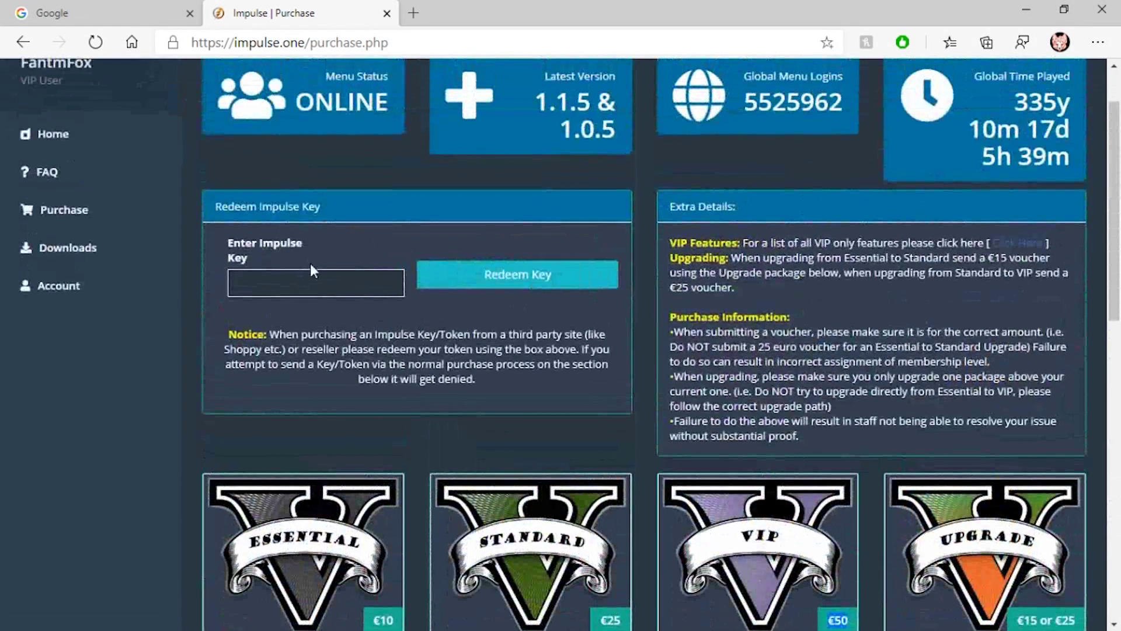
pyautogui.click(286, 276)
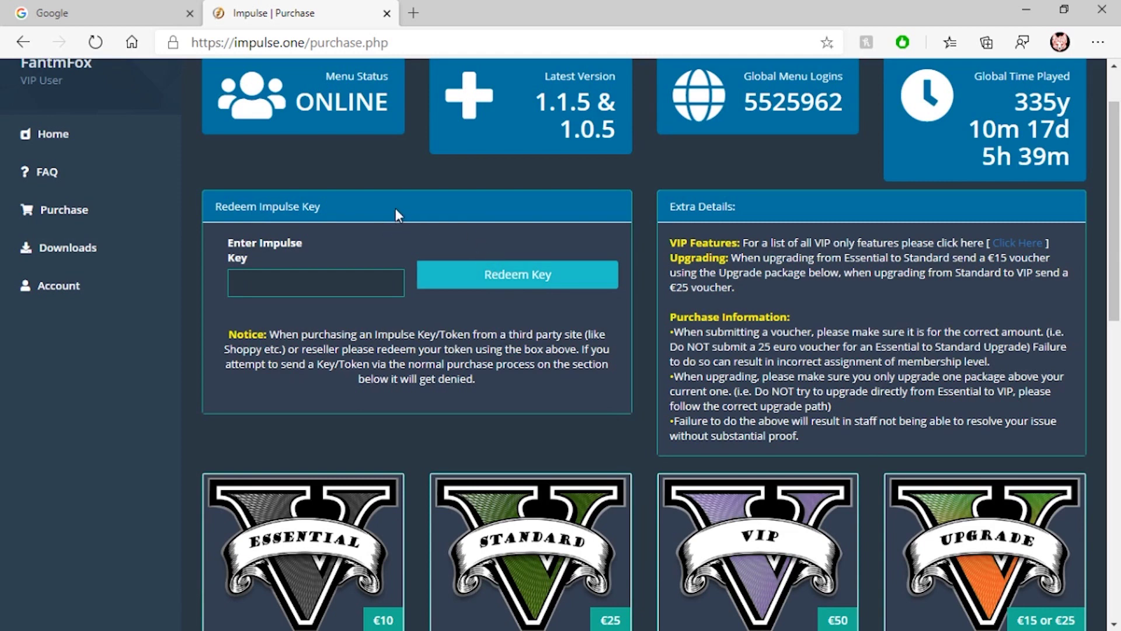
# Go to the Impulse Downloads page and scroll through the changelog and download links
pyautogui.click(66, 246)
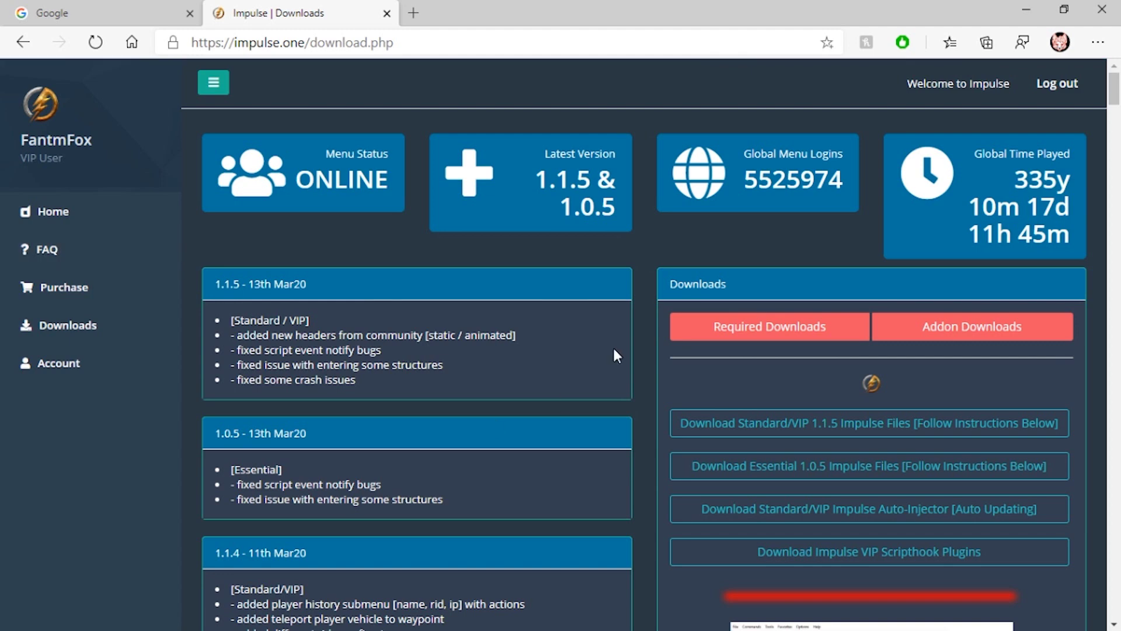
pyautogui.scroll(-1, 731, 330)
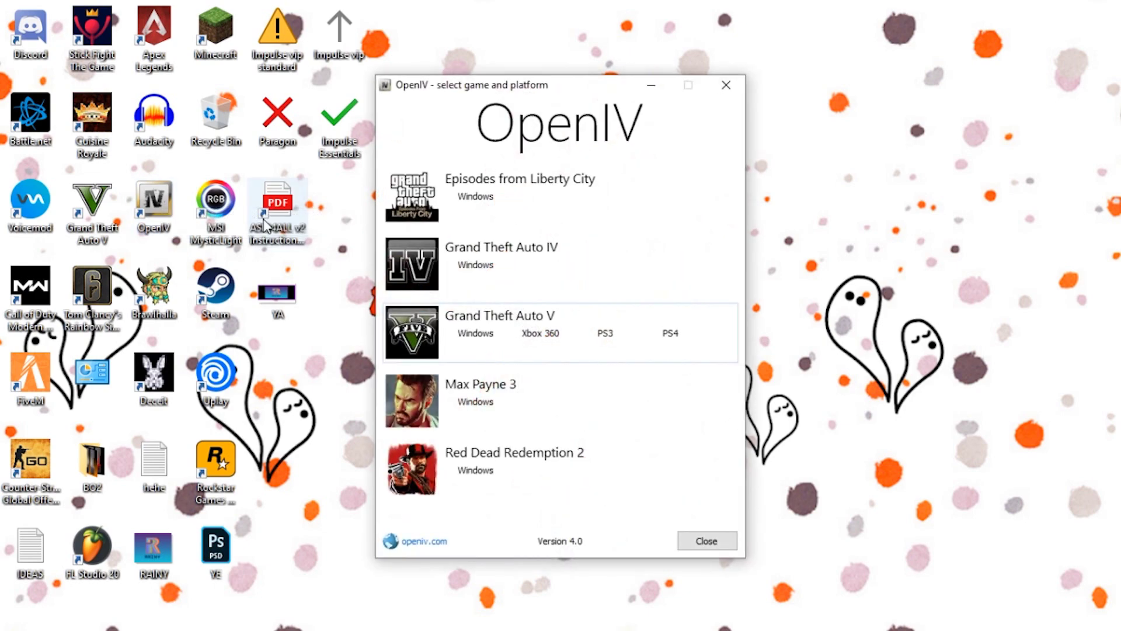
# Load Grand Theft Auto V for Windows and launch the Texture editor from Tools
pyautogui.click(524, 325)
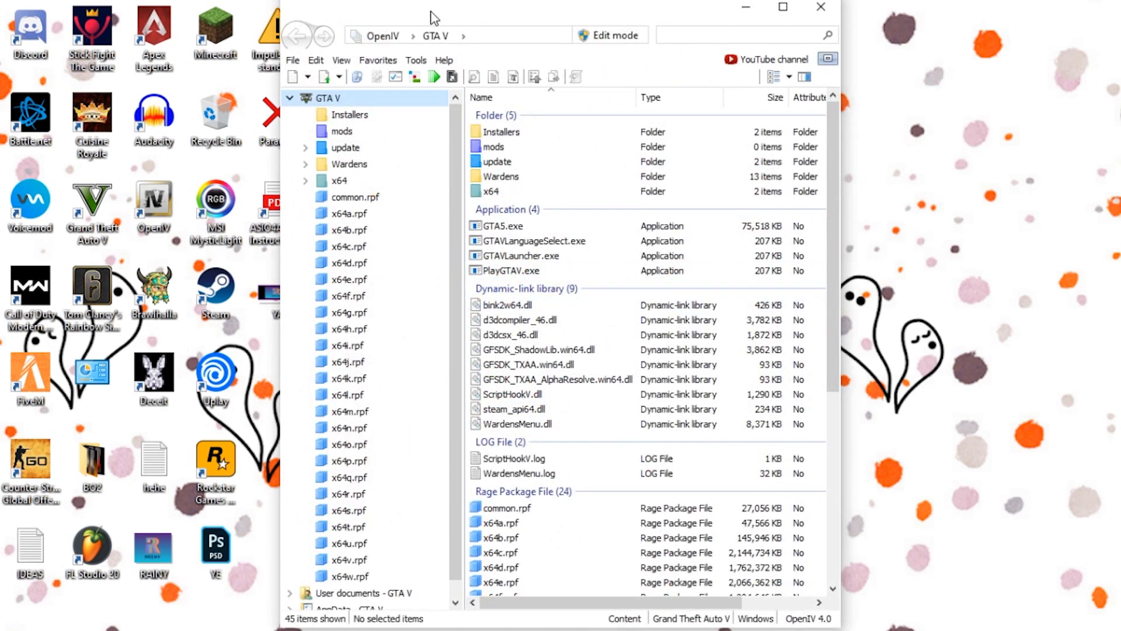
pyautogui.click(452, 76)
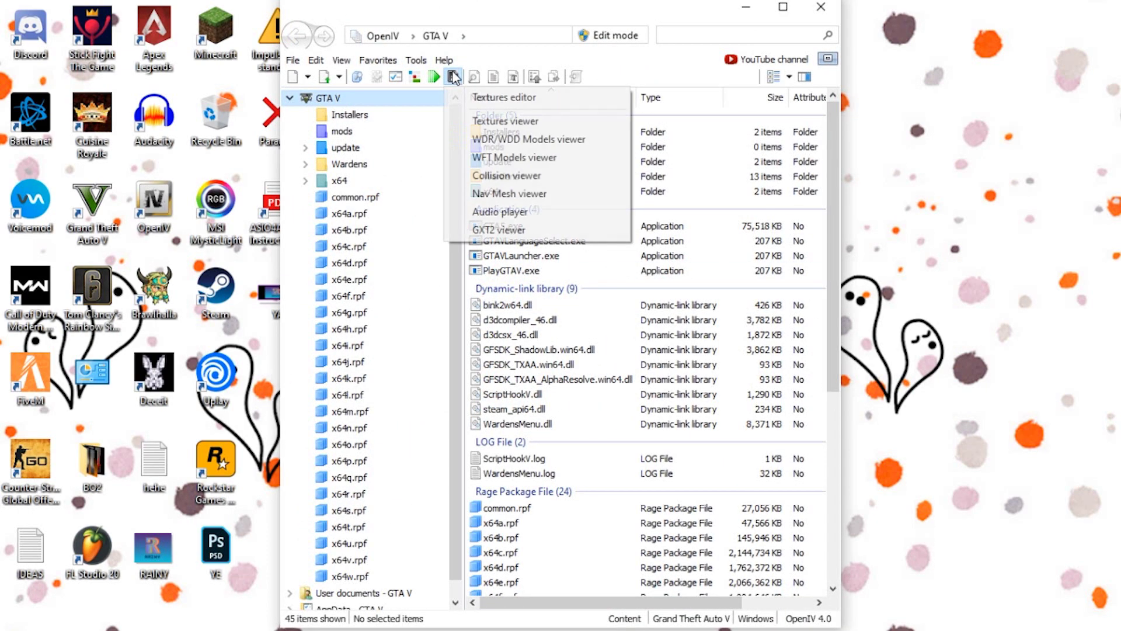
pyautogui.click(504, 98)
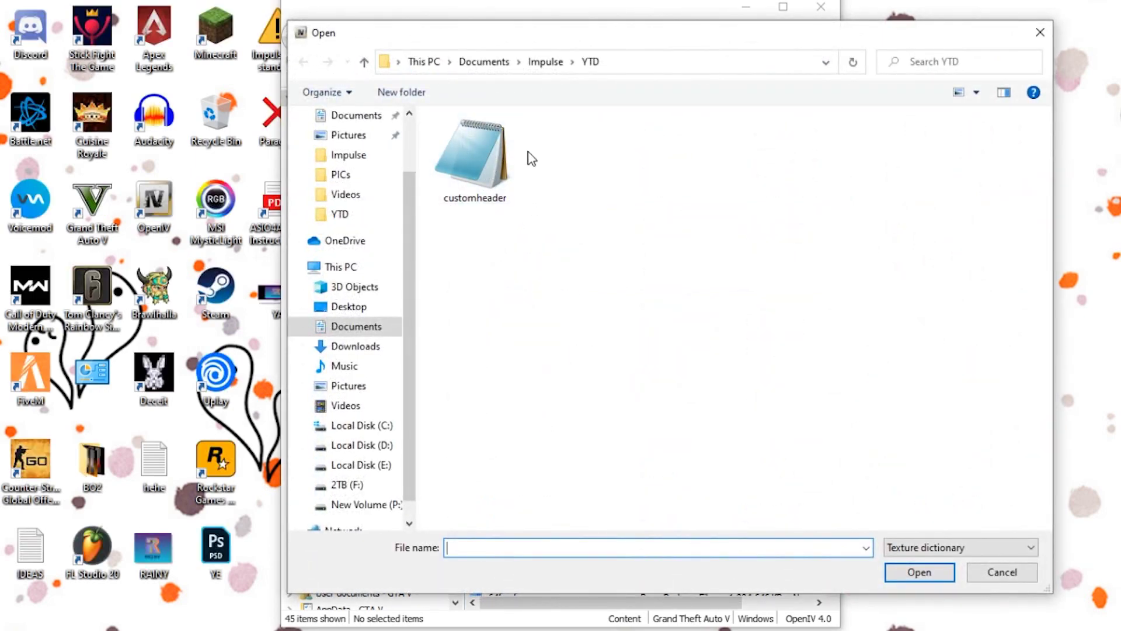
# Browse to Documents > Impulse > YTD and open customheader.ytd in the texture editor
pyautogui.click(363, 328)
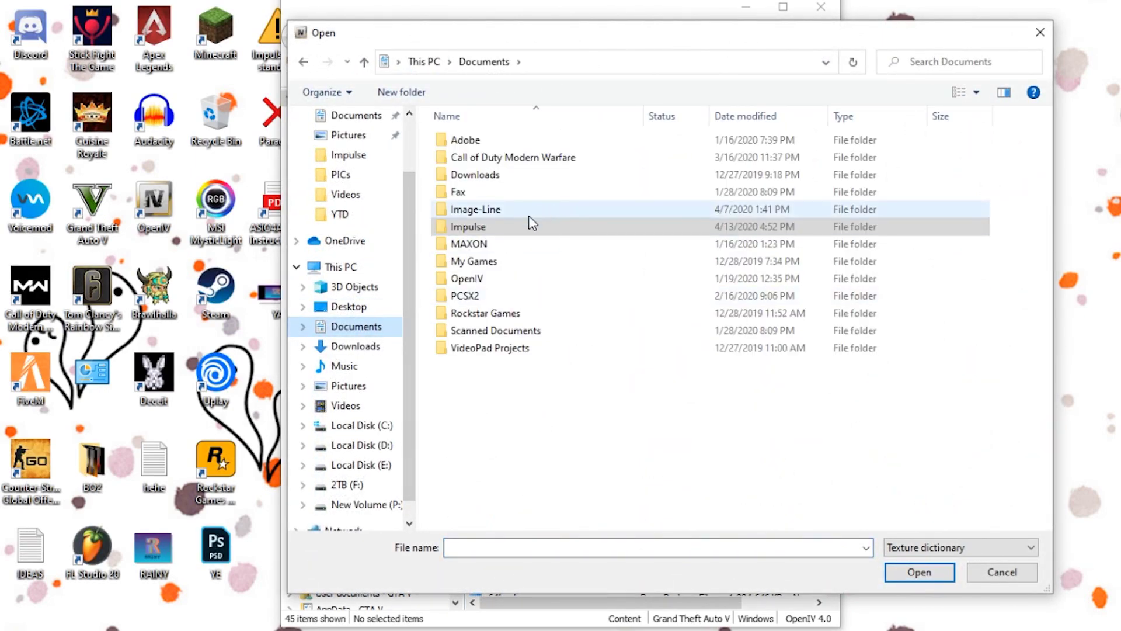
pyautogui.doubleClick(519, 228)
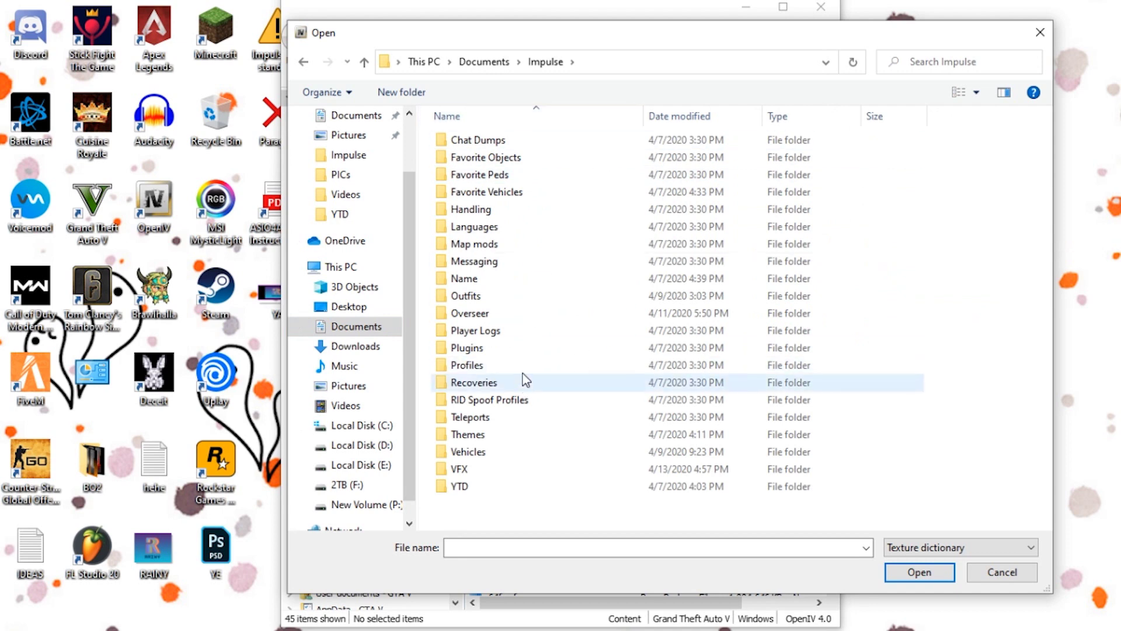
pyautogui.doubleClick(473, 487)
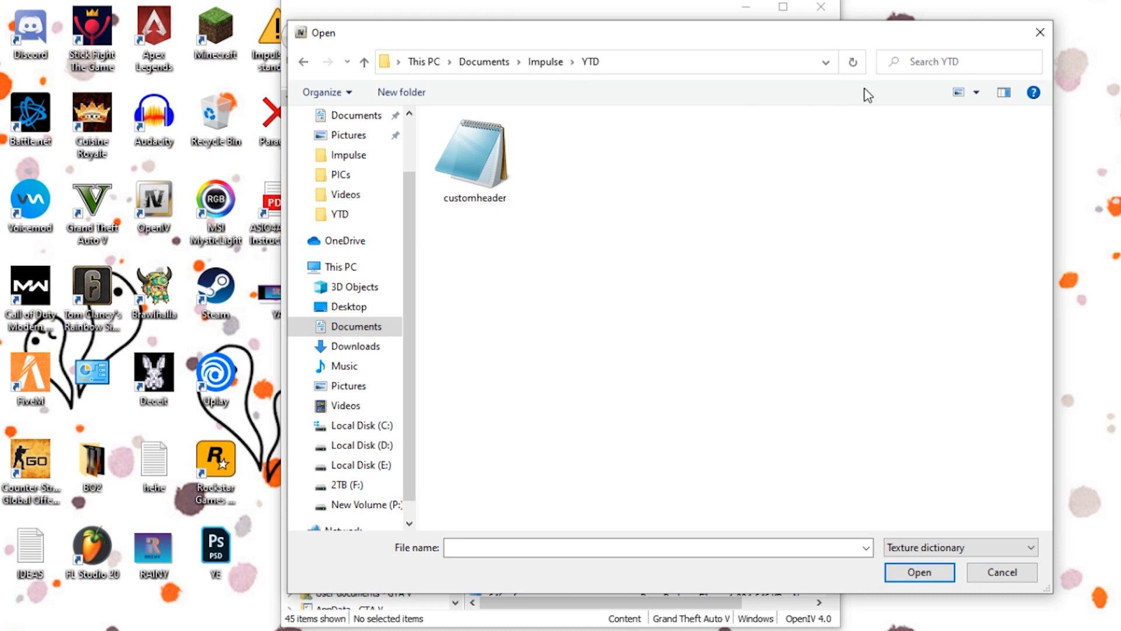
pyautogui.click(476, 176)
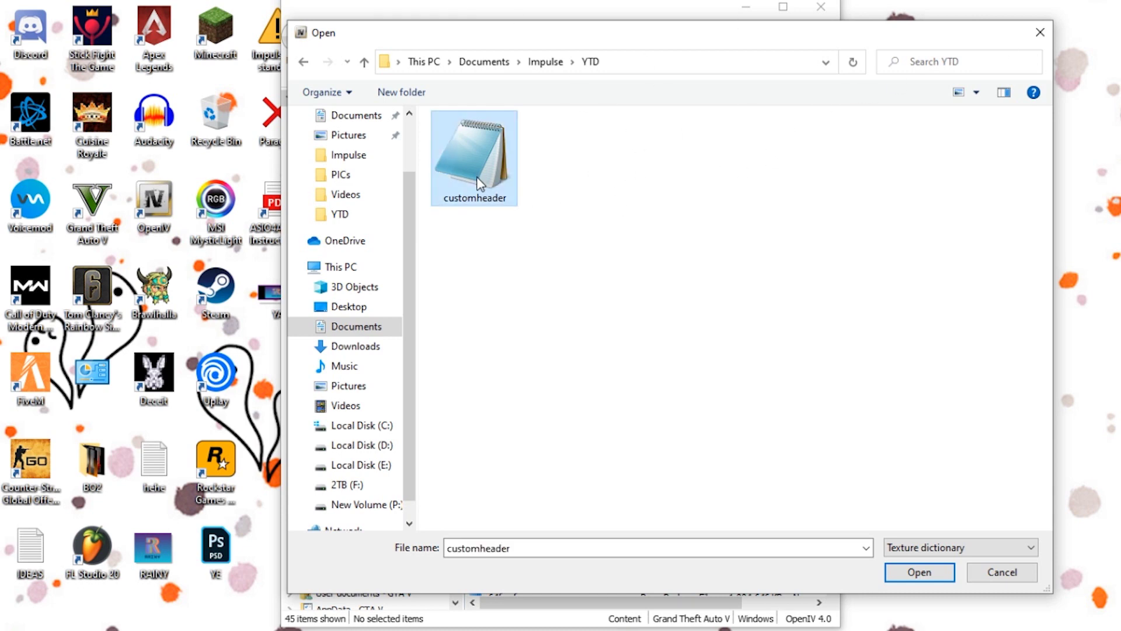
pyautogui.click(928, 575)
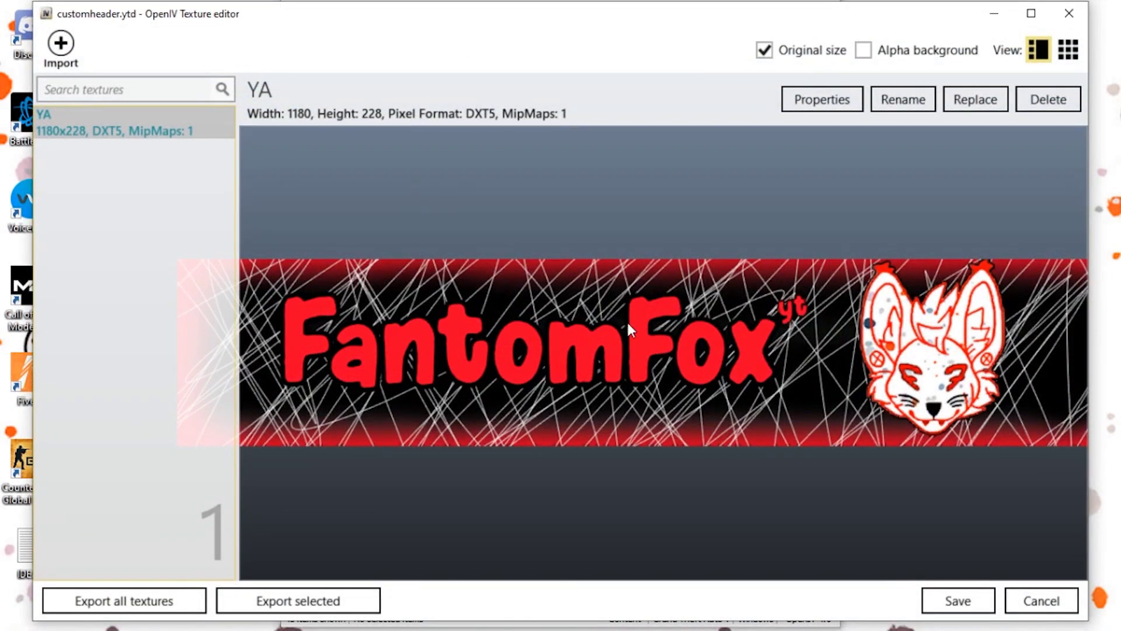
# Import YA.psd as a texture into customheader, then minimize the Texture editor
pyautogui.click(61, 43)
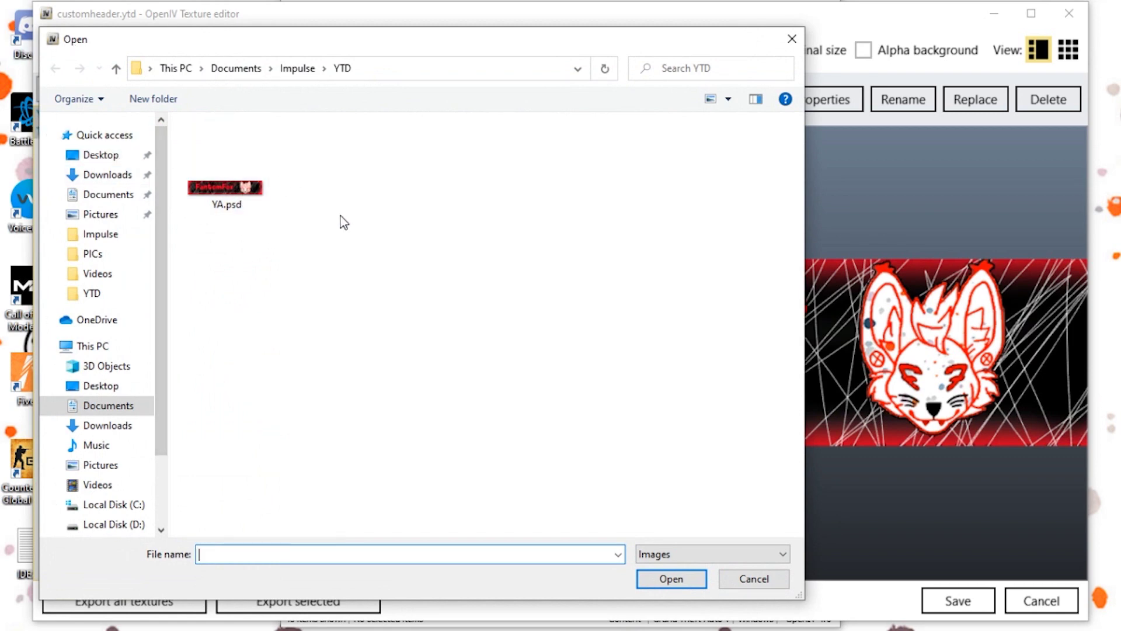
pyautogui.doubleClick(225, 188)
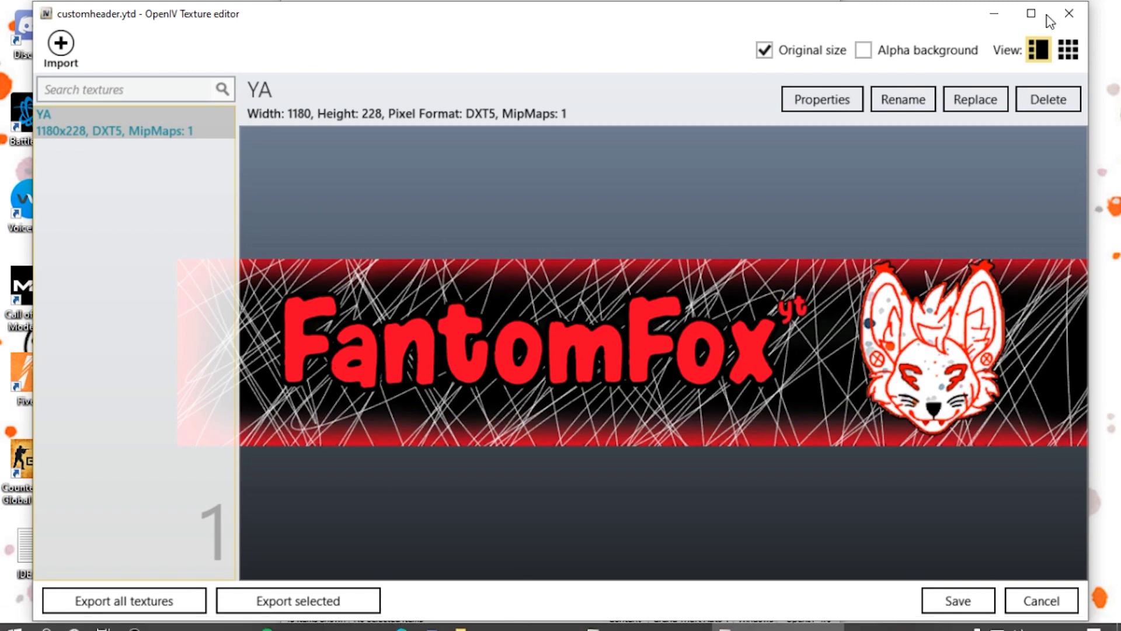
pyautogui.click(1003, 20)
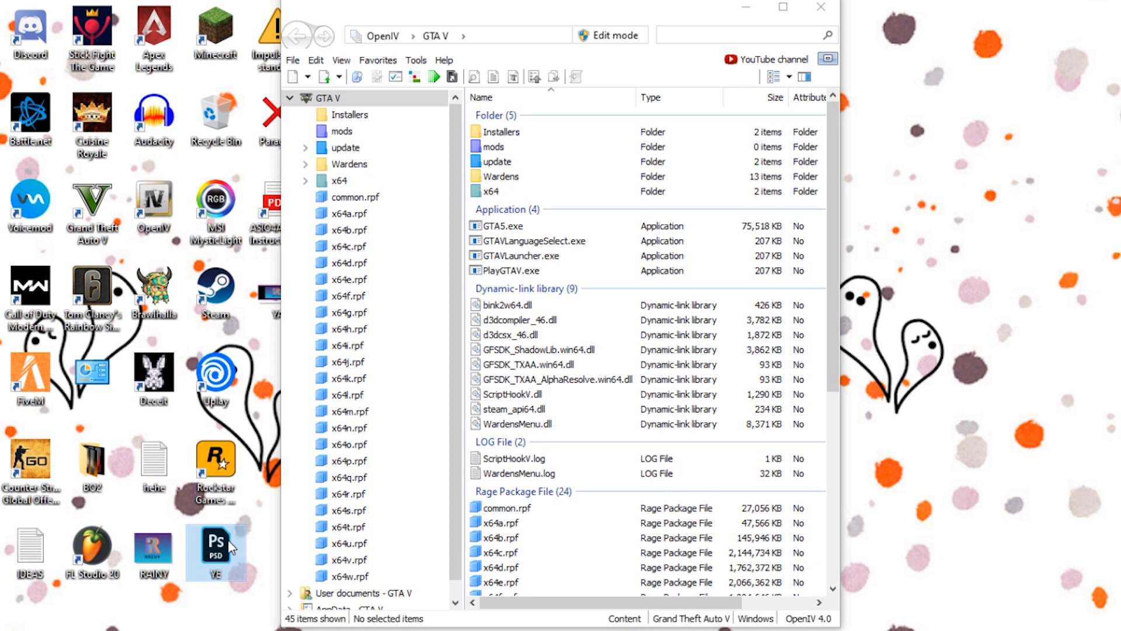
# Open YE.psd from the desktop in Photoshop
pyautogui.doubleClick(210, 549)
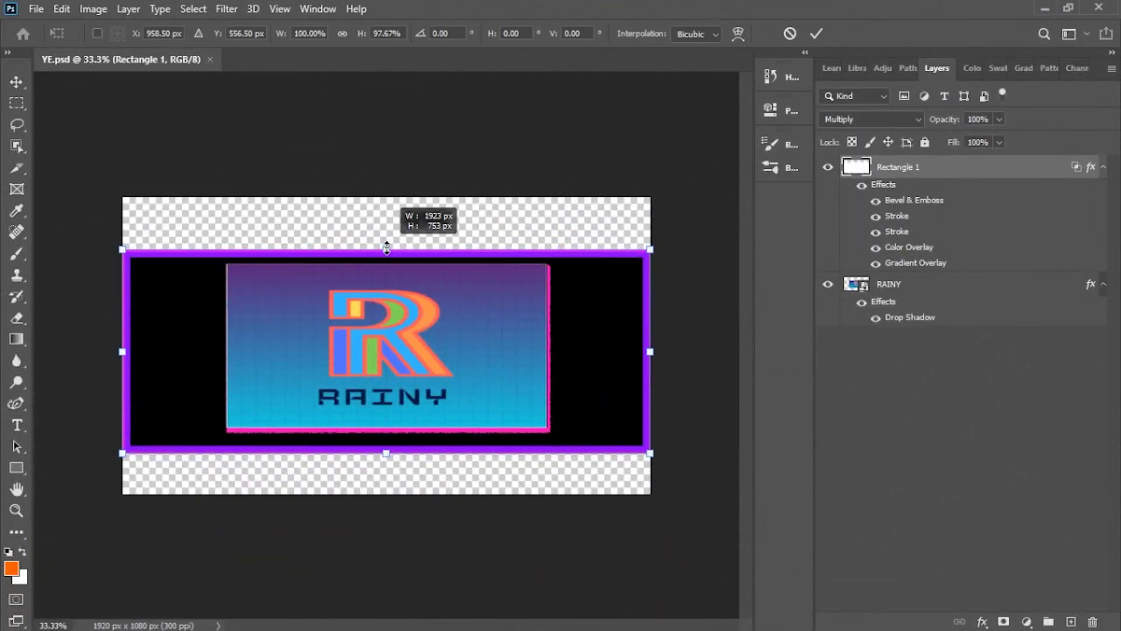
# Try shrinking the Rectangle 1 frame, undo the resizes, and exit transform mode
pyautogui.moveTo(120, 261); pyautogui.dragTo(168, 299)
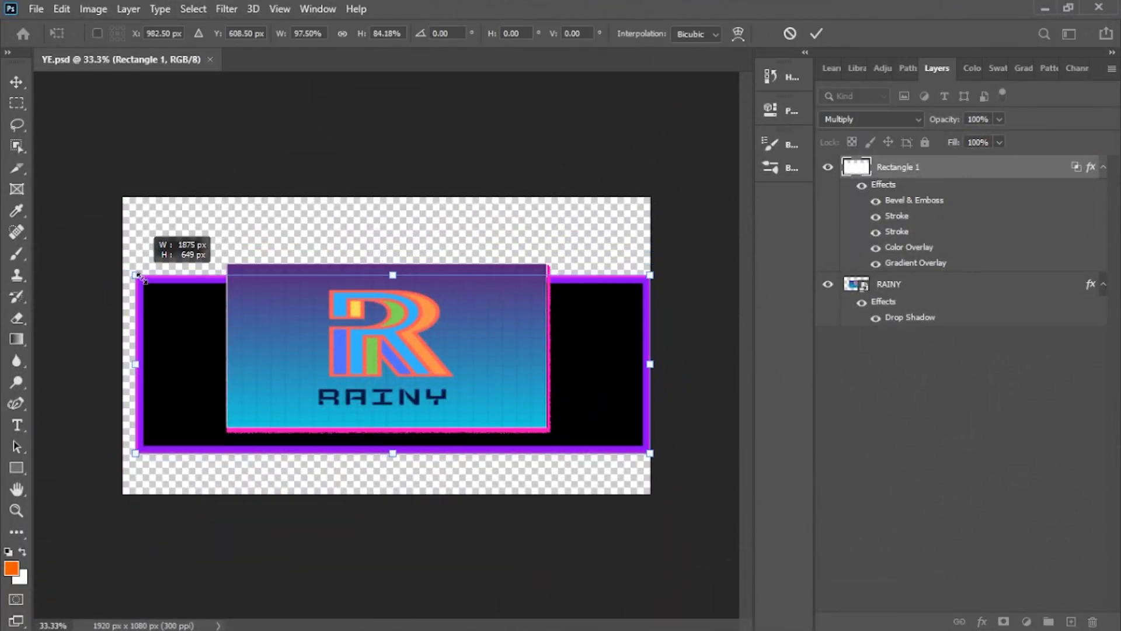
pyautogui.hotkey('ctrl', 'z')
pyautogui.hotkey('ctrl', 'z')
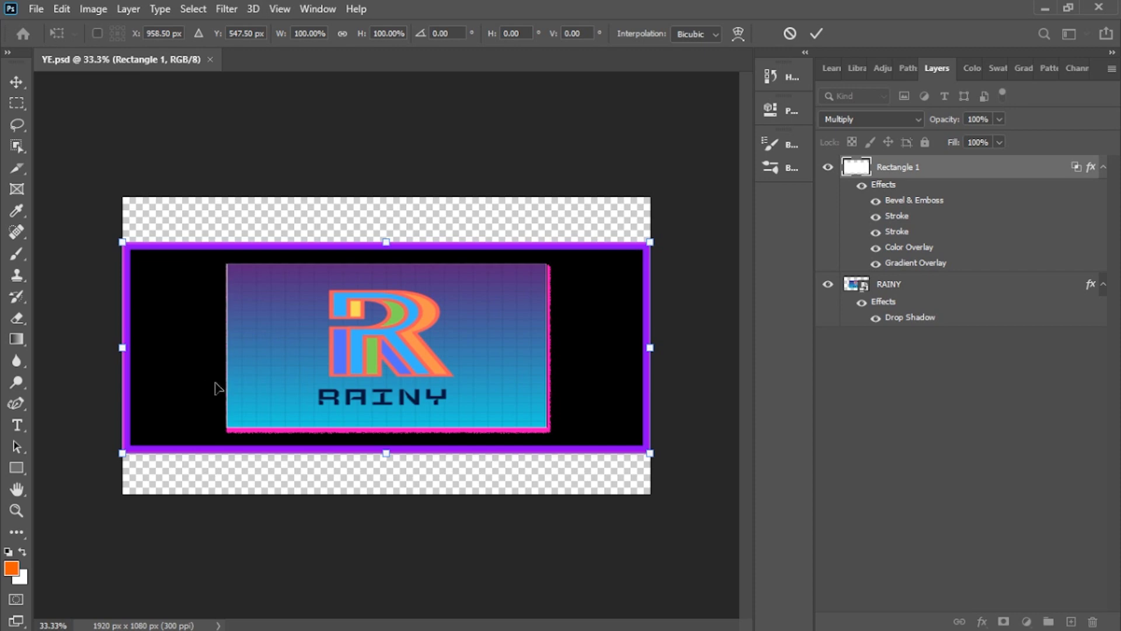
pyautogui.press('Escape')
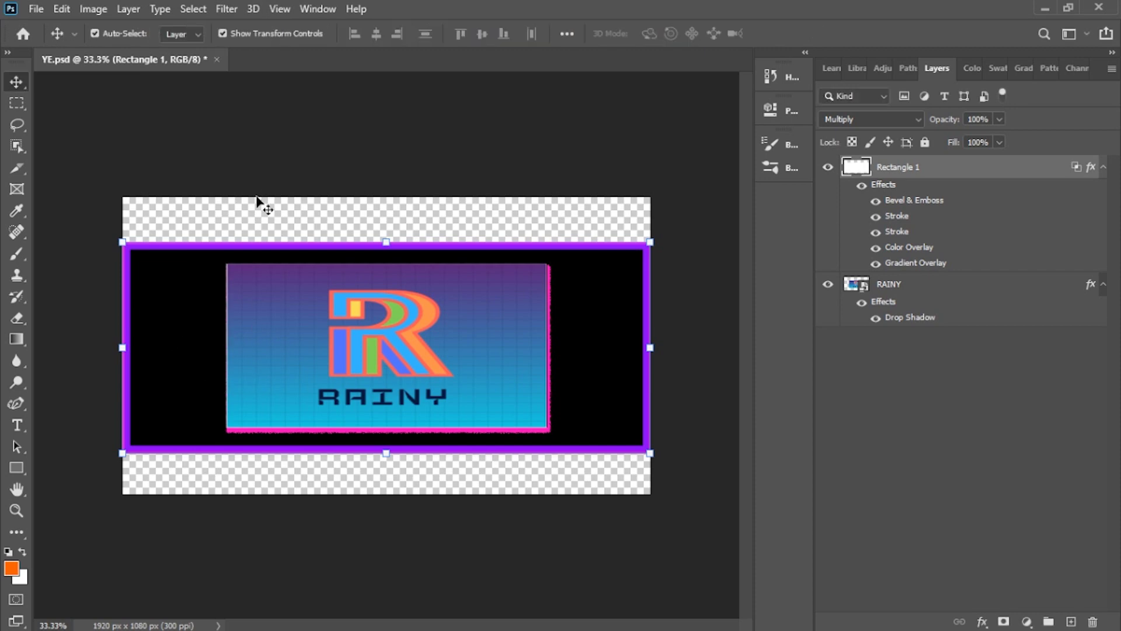
pyautogui.click(184, 214)
pyautogui.click(130, 250)
pyautogui.moveTo(123, 242); pyautogui.dragTo(191, 283)
pyautogui.hotkey('ctrl', 'z')
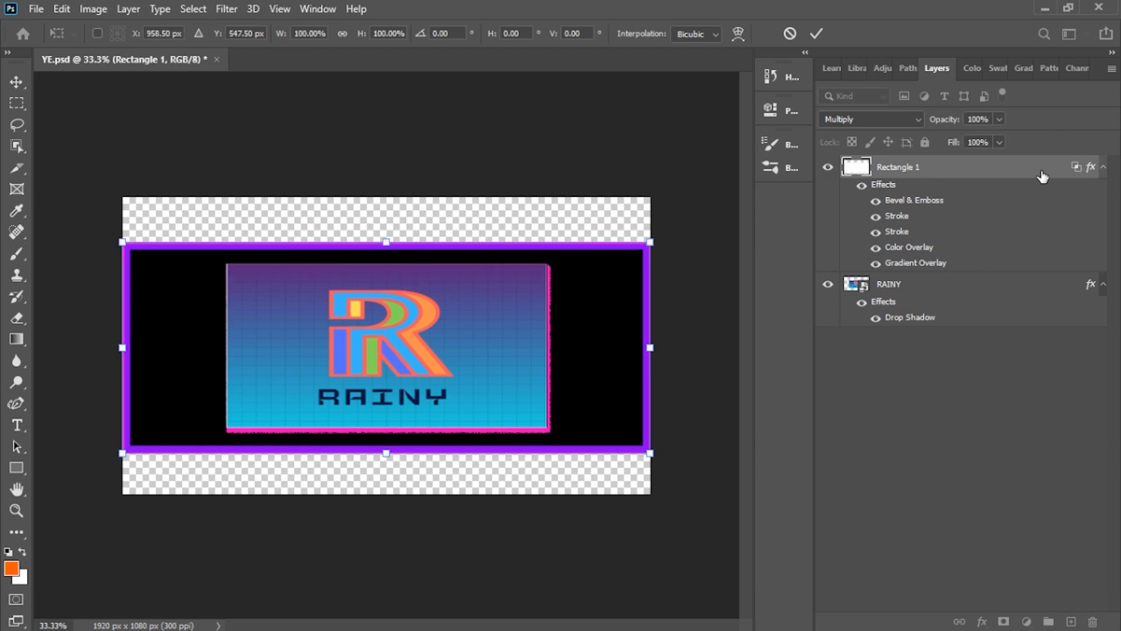
pyautogui.rightClick(499, 320)
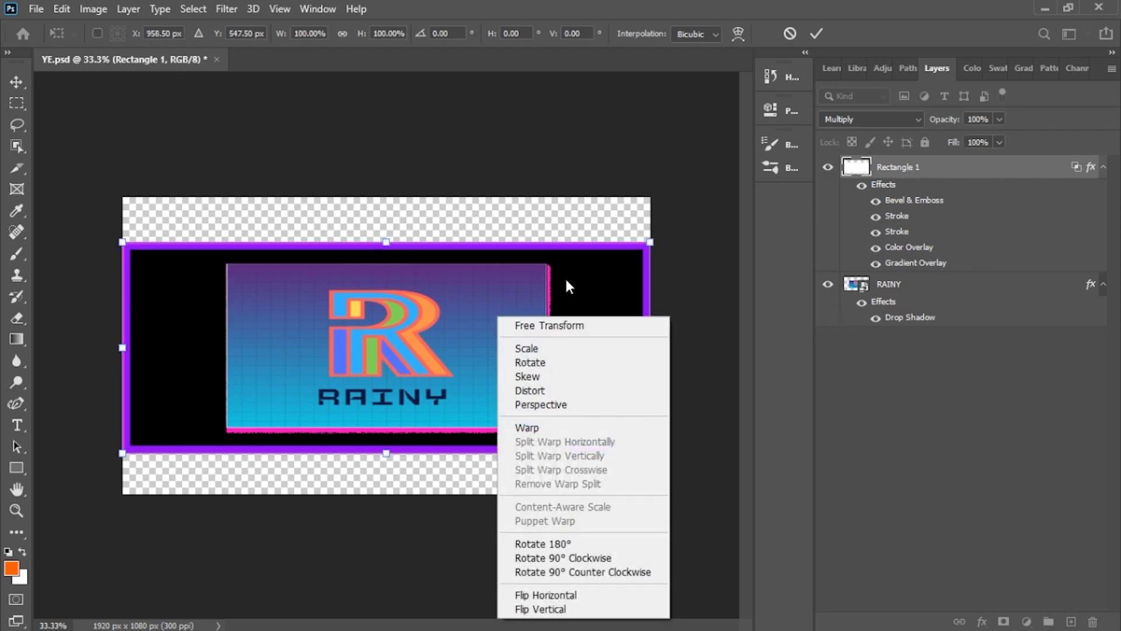
pyautogui.click(547, 297)
pyautogui.press('Return')
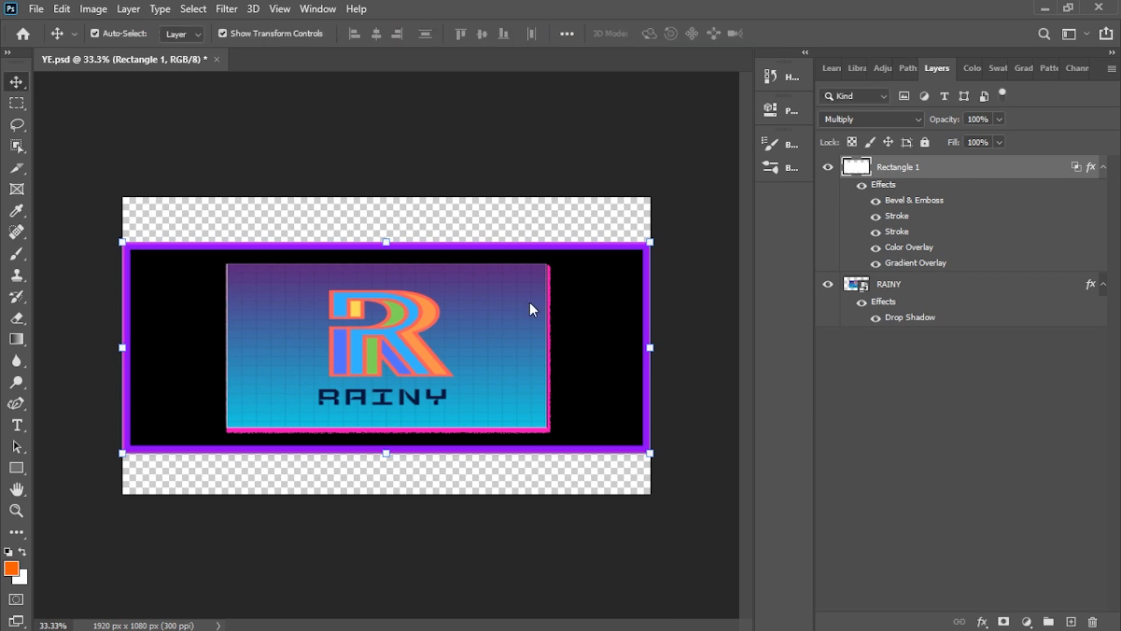
# Move the black Rectangle 1 frame down and to the right of the RAINY logo
pyautogui.click(294, 216)
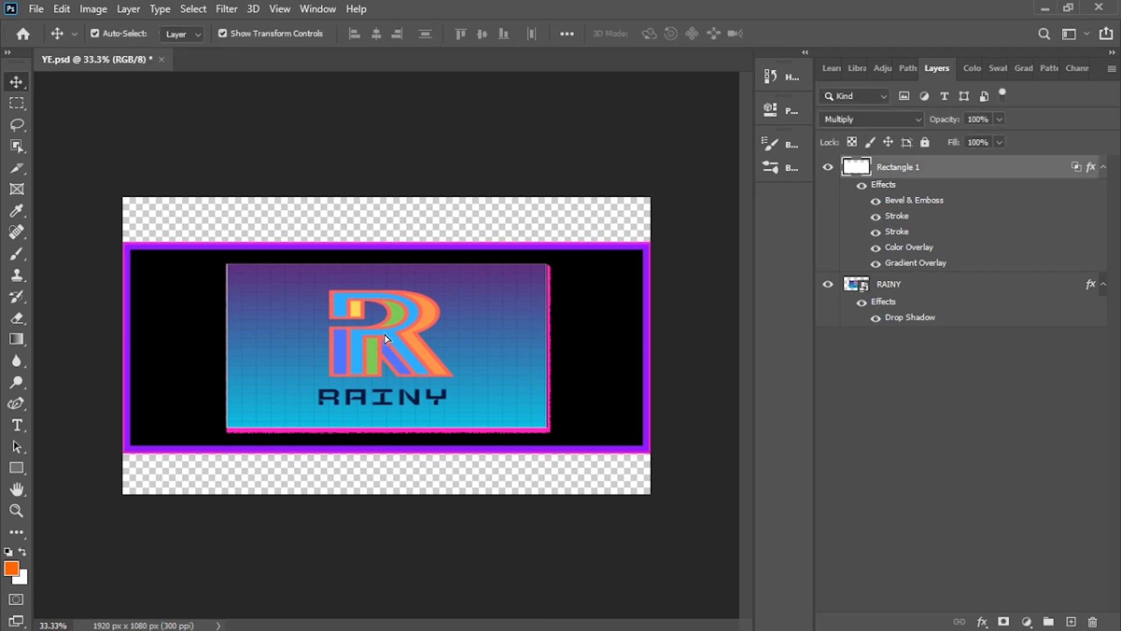
pyautogui.moveTo(383, 339); pyautogui.dragTo(383, 337)
pyautogui.moveTo(397, 270); pyautogui.dragTo(432, 377)
pyautogui.click(331, 302)
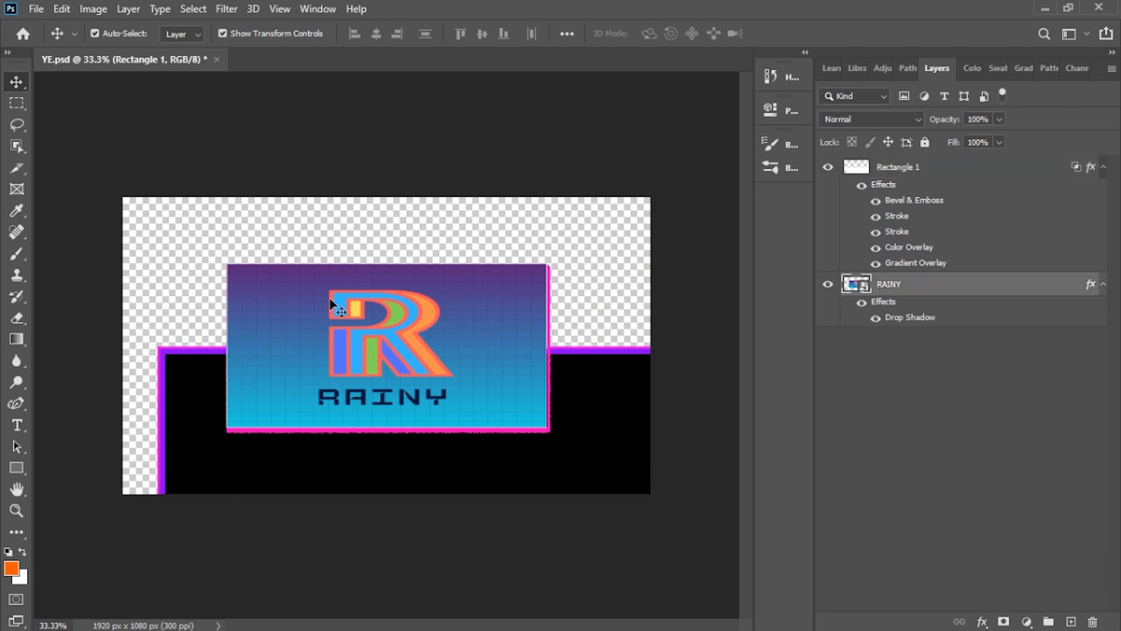
pyautogui.hotkey('ctrl', 'z')
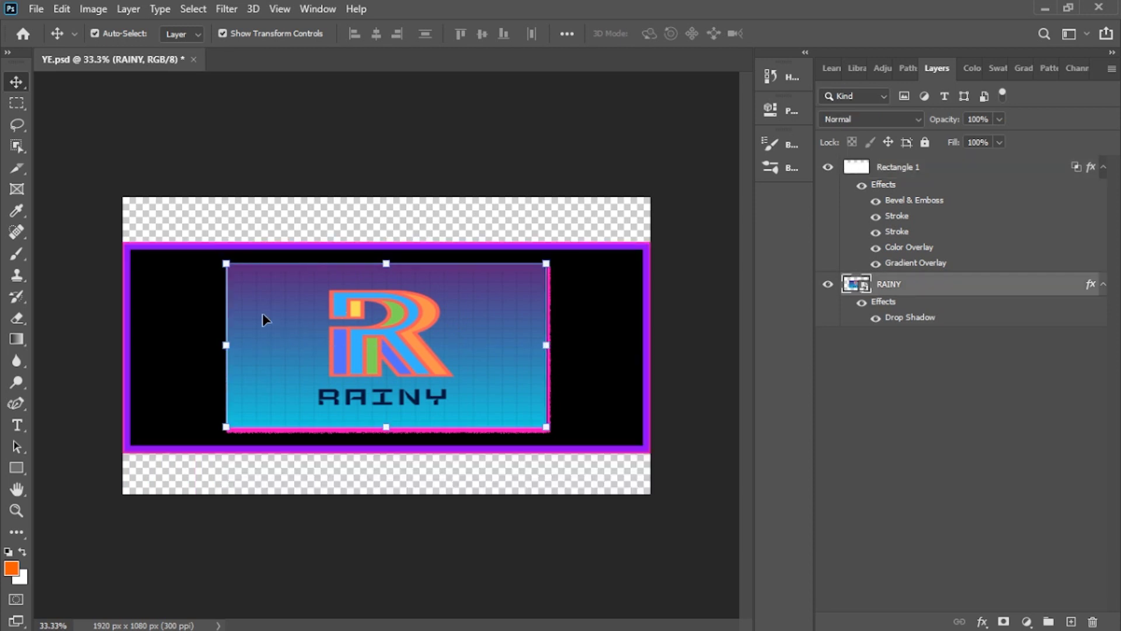
pyautogui.click(301, 209)
pyautogui.click(326, 300)
pyautogui.click(230, 271)
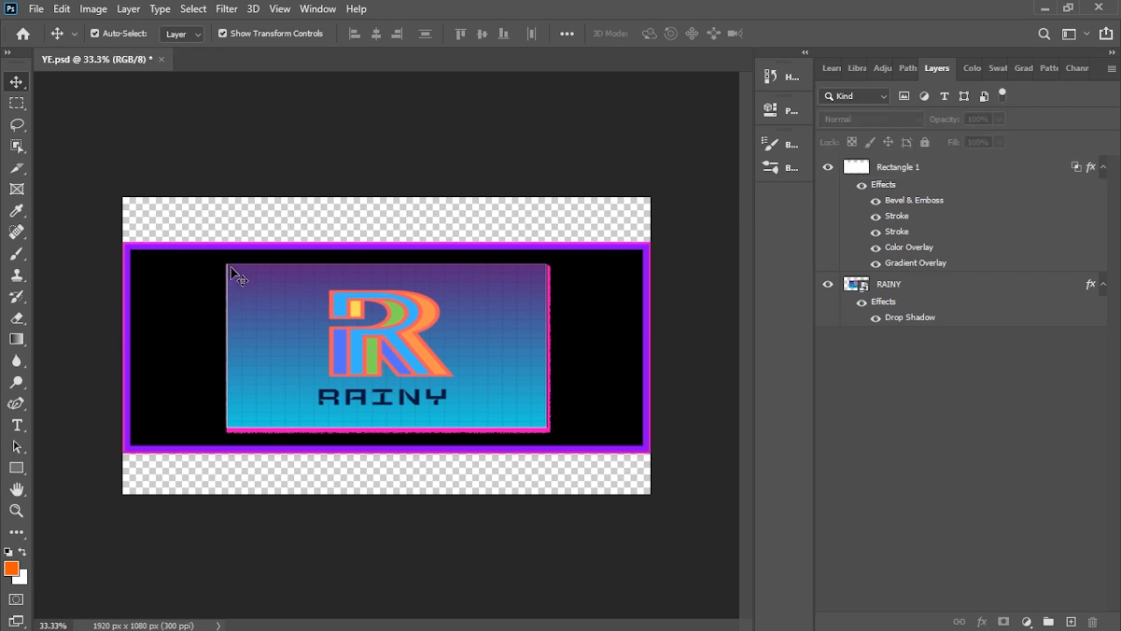
pyautogui.click(229, 272)
pyautogui.moveTo(314, 287); pyautogui.dragTo(316, 309)
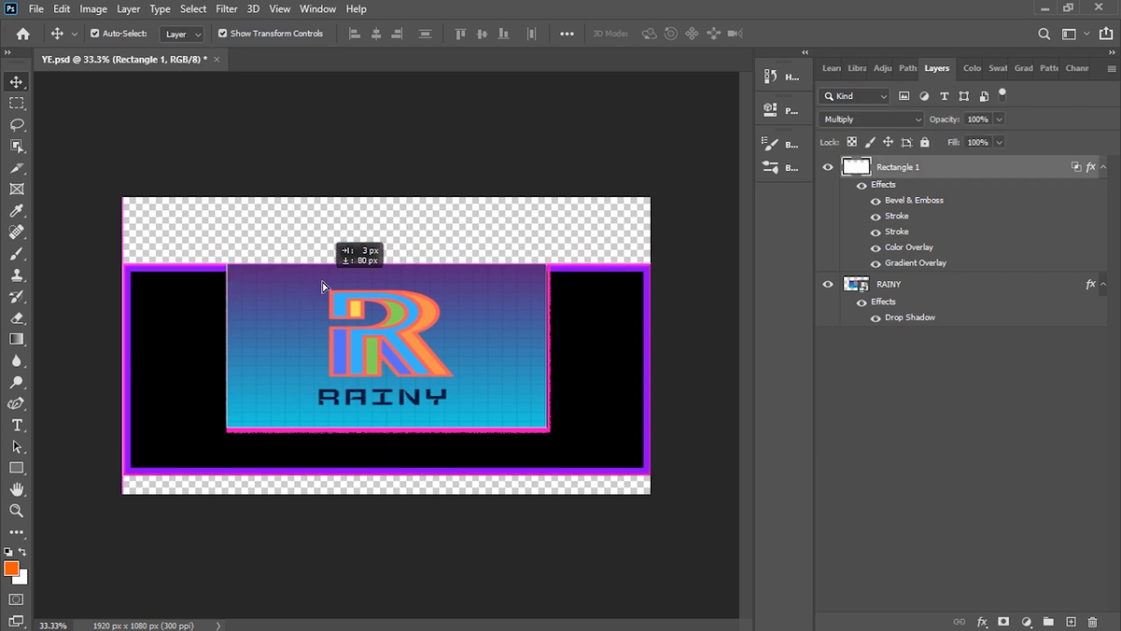
pyautogui.moveTo(187, 309); pyautogui.dragTo(229, 391)
# Select the RAINY logo layer together with the Rectangle 1 frame layer
pyautogui.click(298, 323)
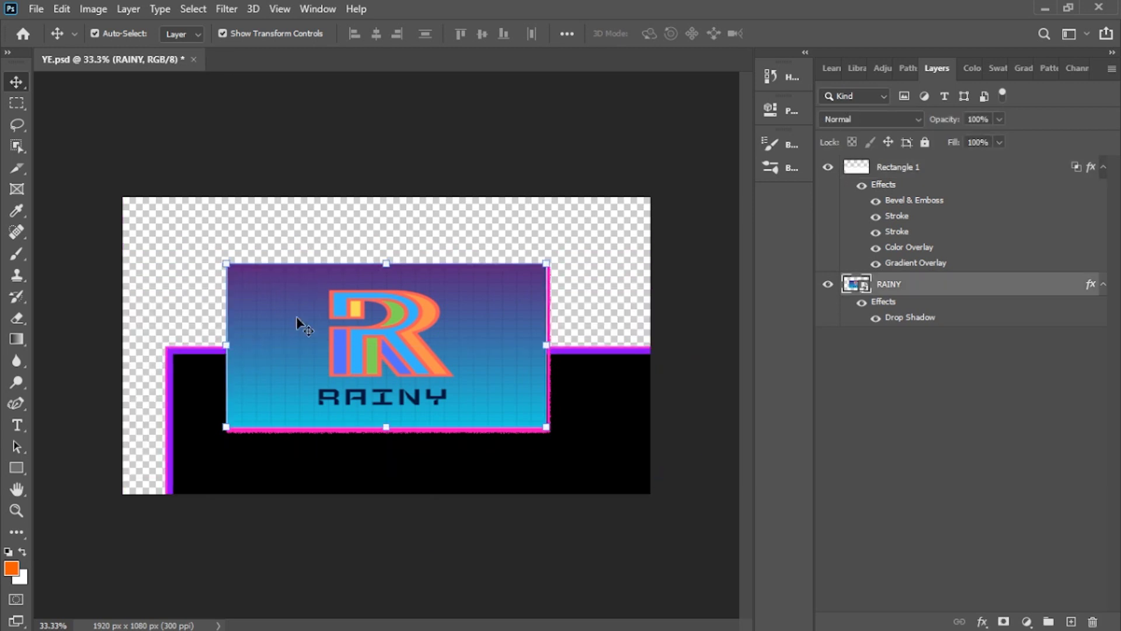
pyautogui.rightClick(347, 327)
pyautogui.click(459, 308)
pyautogui.keyDown('shift'); pyautogui.click(593, 392); pyautogui.keyUp('shift')
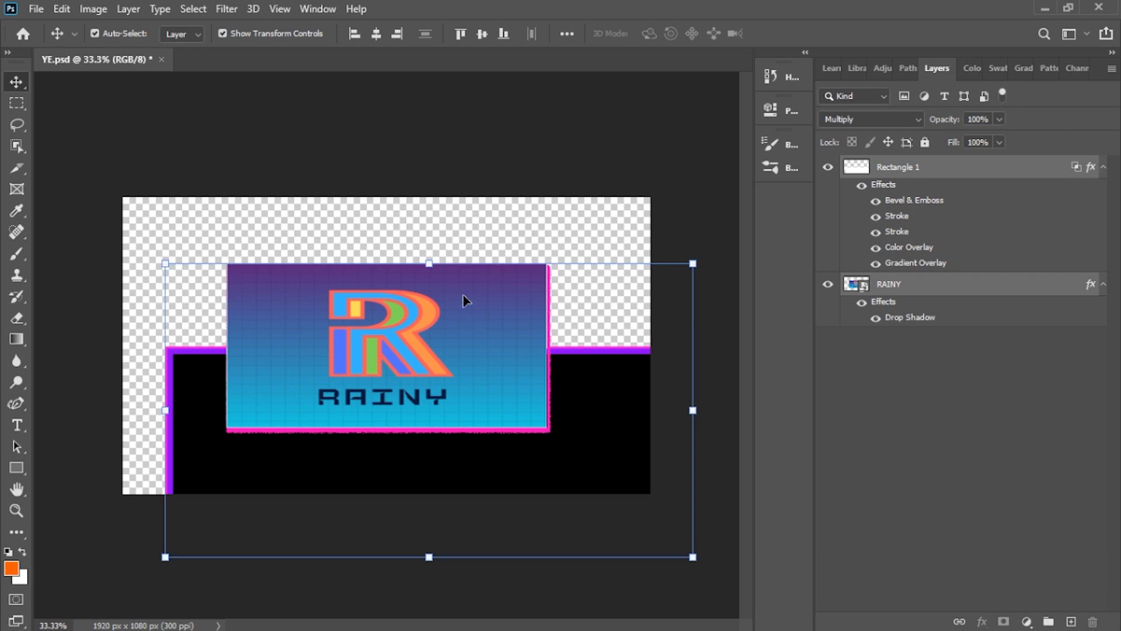
pyautogui.click(416, 239)
pyautogui.click(416, 315)
pyautogui.keyDown('shift'); pyautogui.click(617, 390); pyautogui.keyUp('shift')
pyautogui.rightClick(607, 388)
pyautogui.rightClick(574, 363)
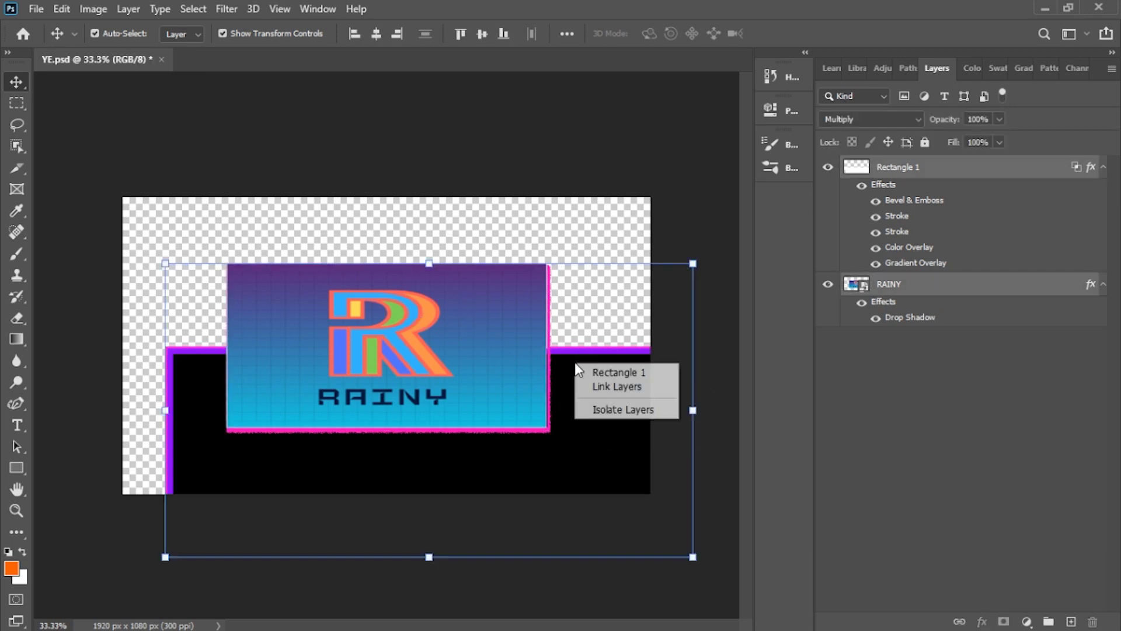
pyautogui.click(197, 13)
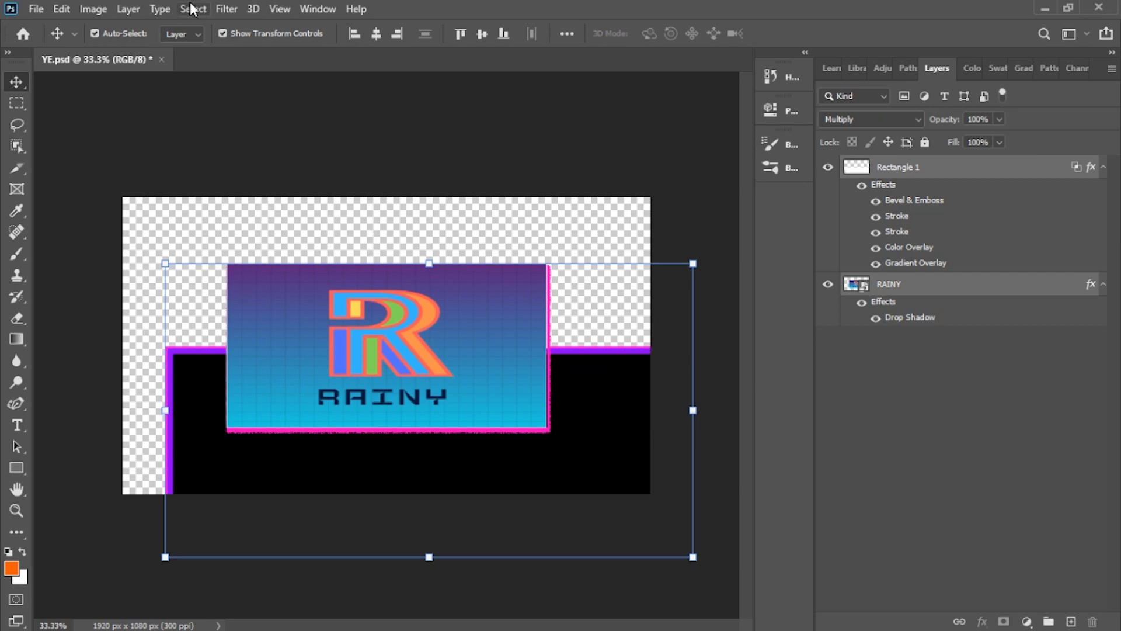
# Group the RAINY logo and frame layers into Group 1, undoing a stray frame resize
pyautogui.click(193, 10)
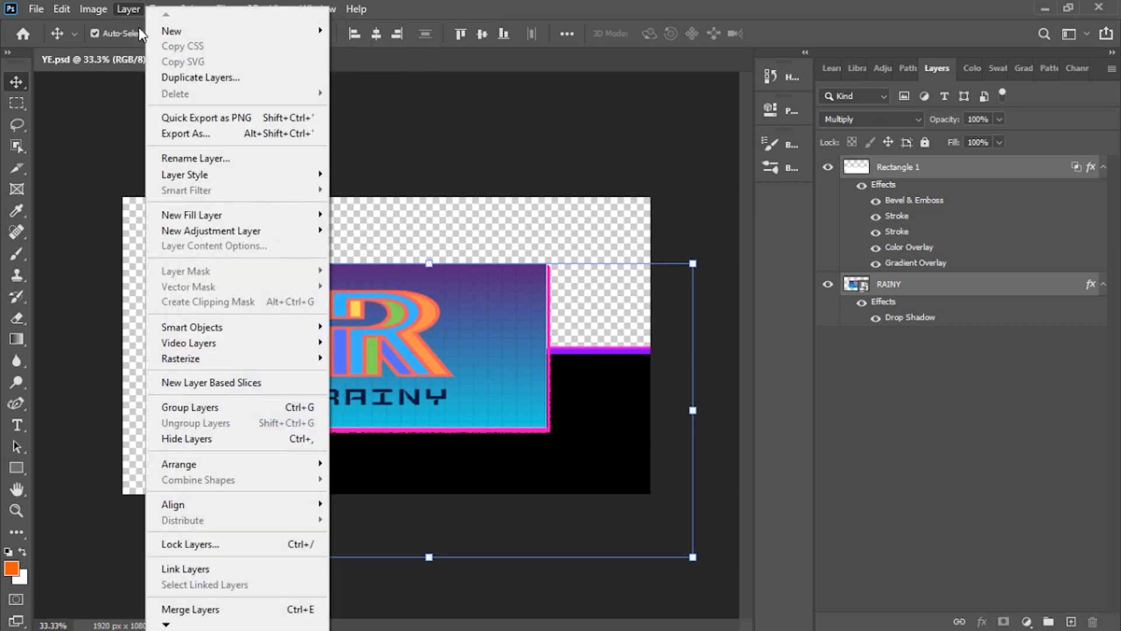
pyautogui.click(198, 408)
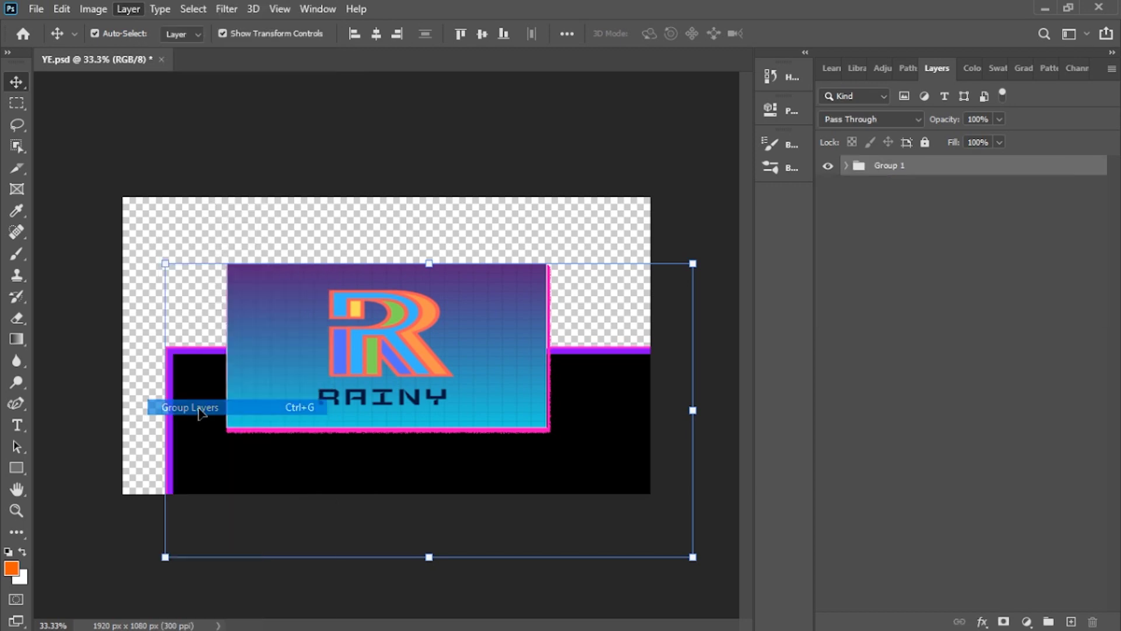
pyautogui.moveTo(608, 432); pyautogui.dragTo(569, 338)
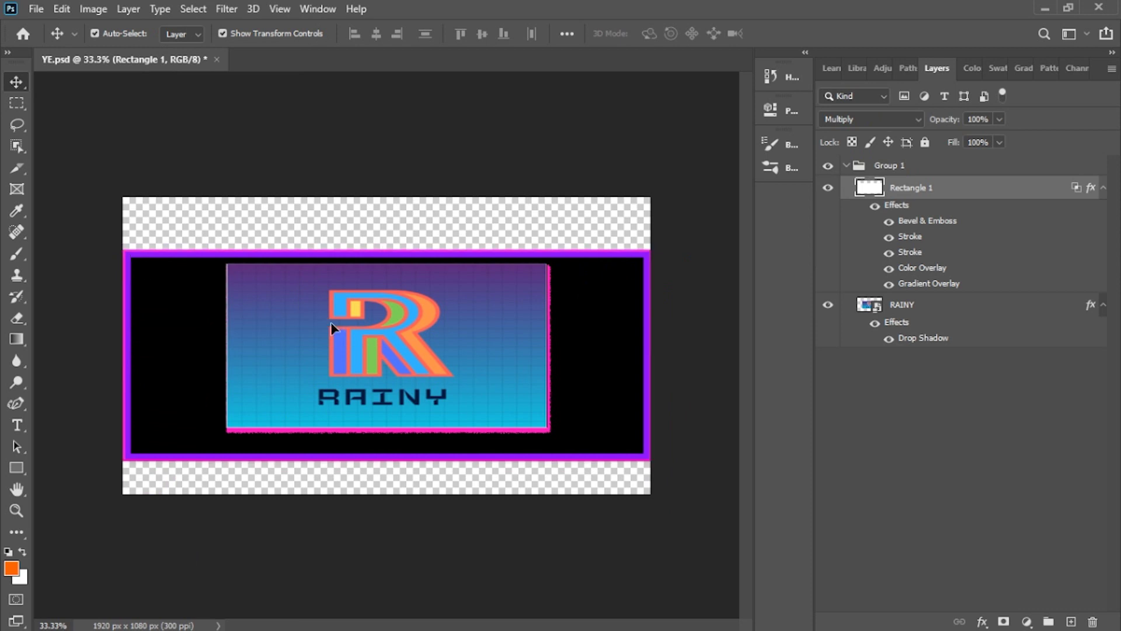
pyautogui.moveTo(122, 249); pyautogui.dragTo(168, 274)
pyautogui.hotkey('ctrl', 'z')
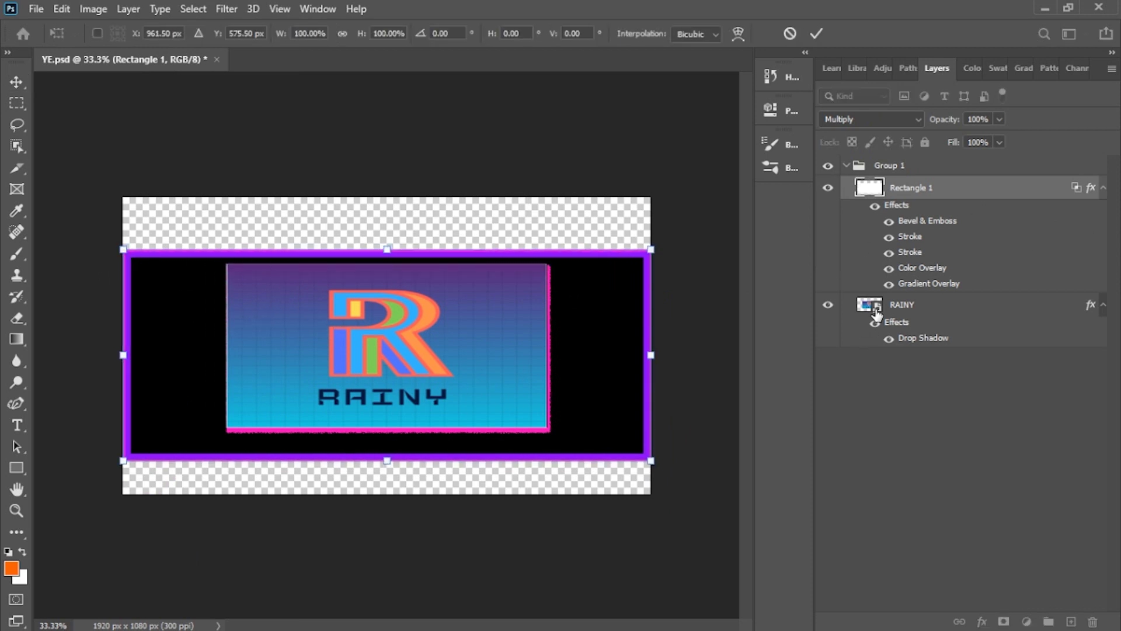
# Stack the RAINY logo layer above the Rectangle 1 frame in the Layers panel
pyautogui.click(878, 309)
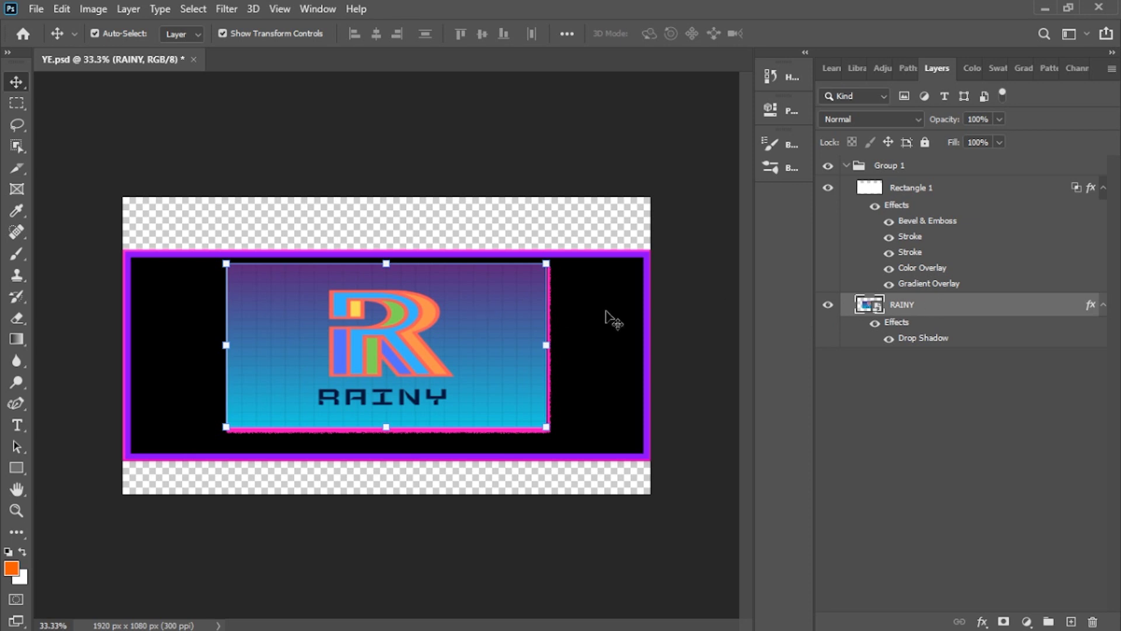
pyautogui.click(584, 297)
pyautogui.click(876, 299)
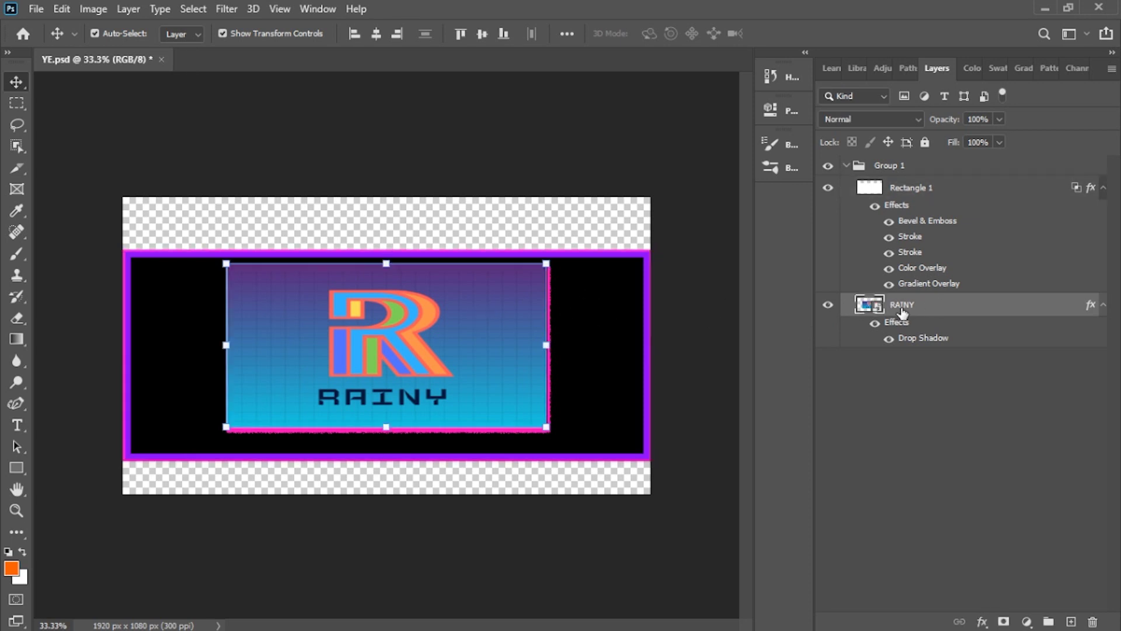
pyautogui.click(606, 320)
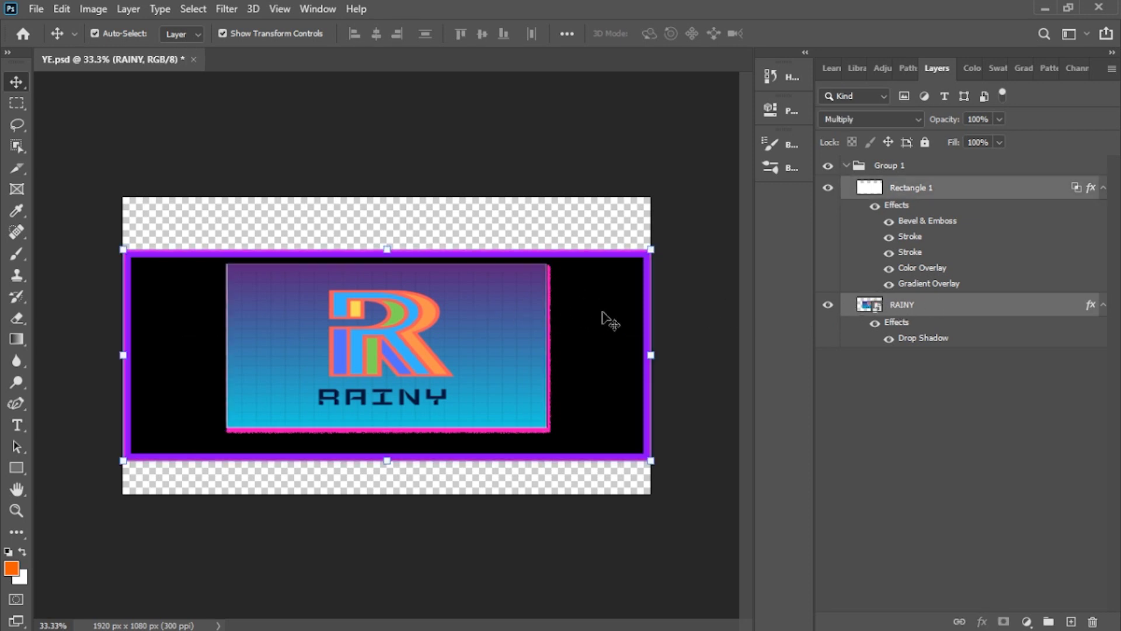
pyautogui.click(878, 307)
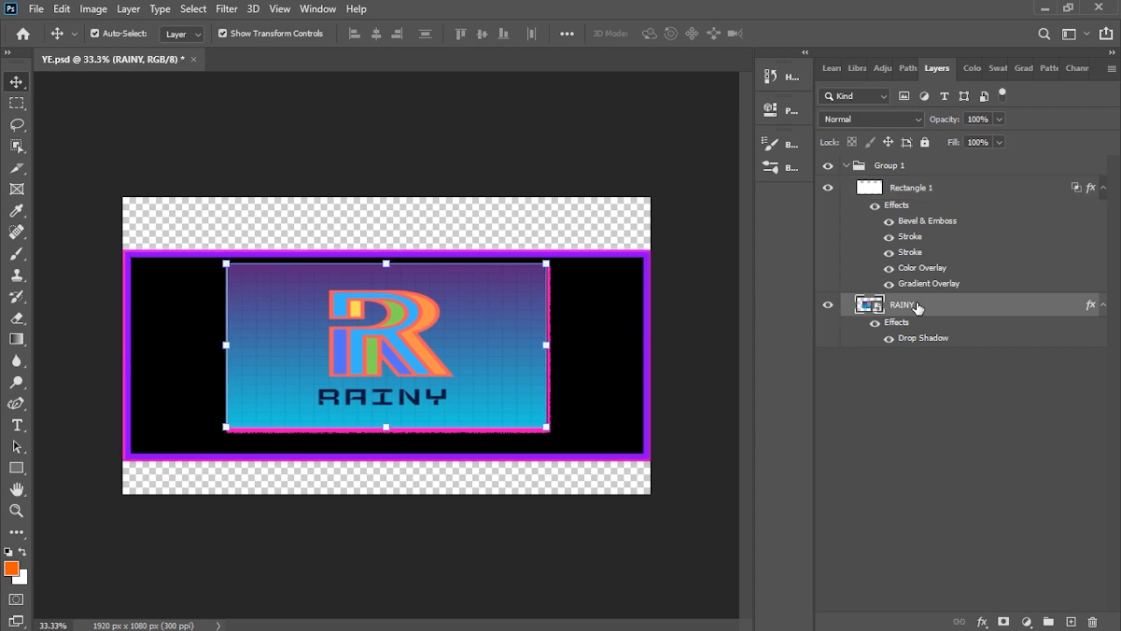
pyautogui.moveTo(878, 307); pyautogui.dragTo(891, 178)
pyautogui.click(903, 244)
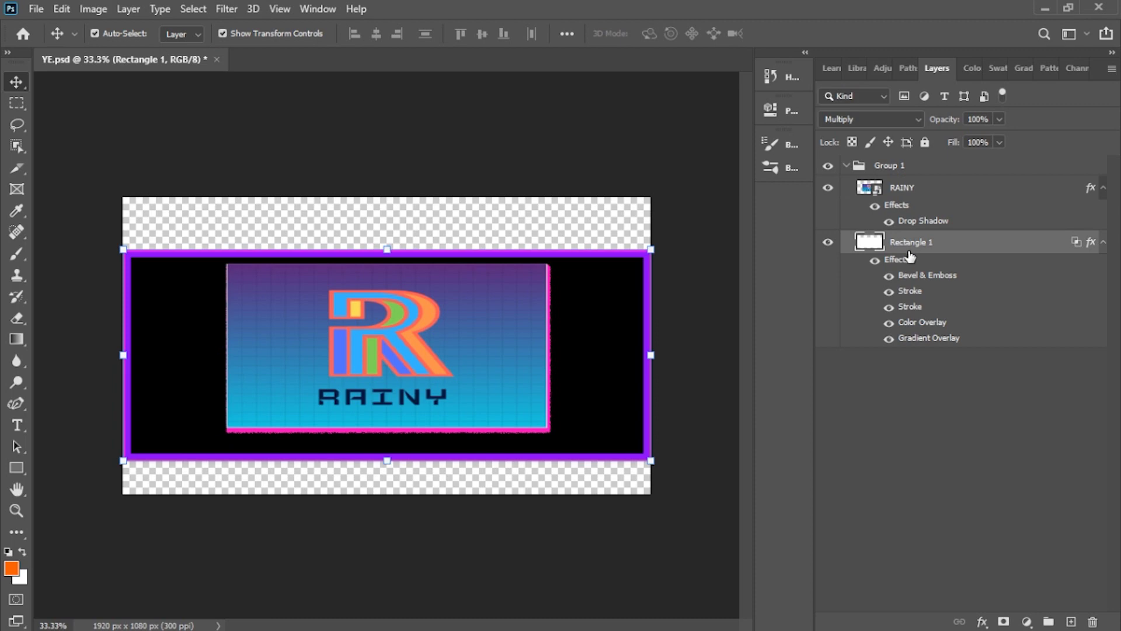
pyautogui.rightClick(875, 188)
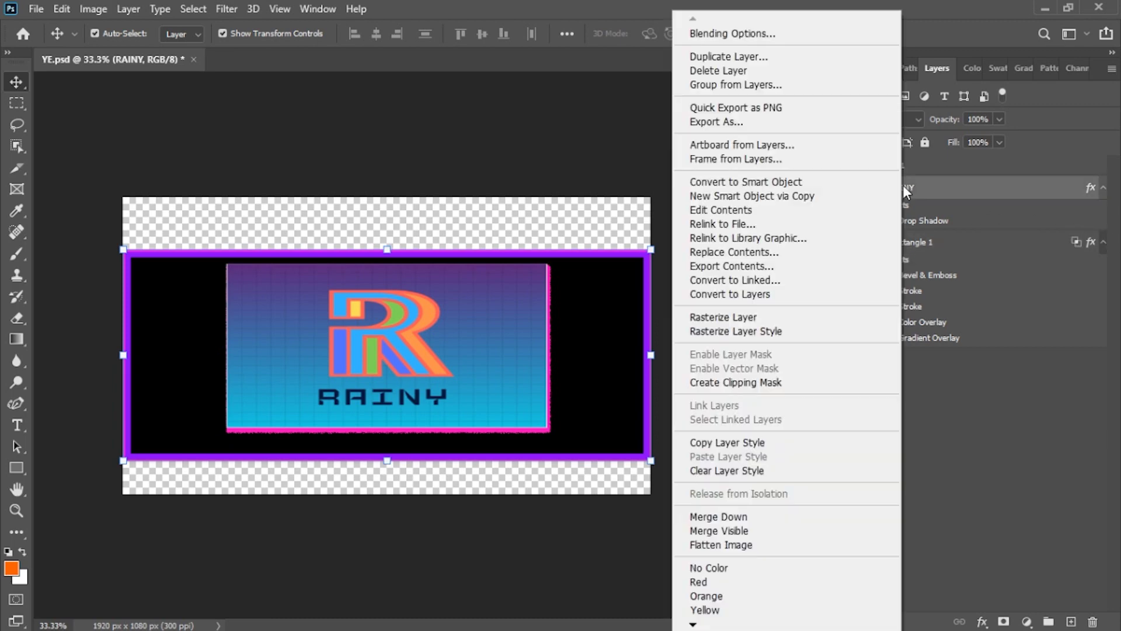
pyautogui.press('Escape')
# Scale Group 1's banner down to about 60% and nudge it slightly higher
pyautogui.click(846, 166)
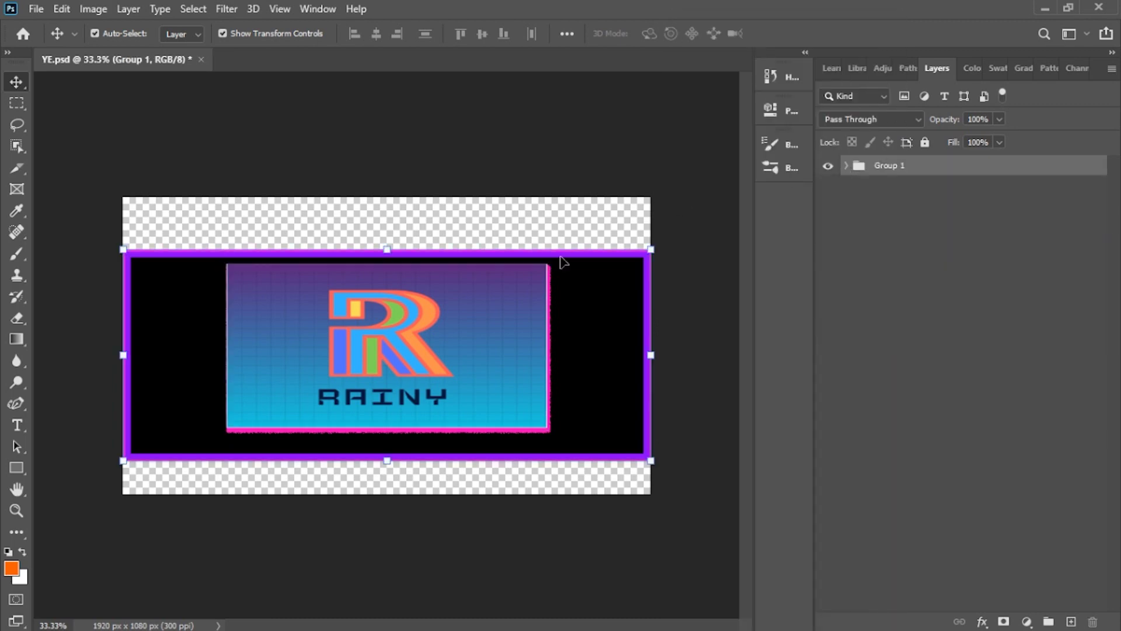
pyautogui.moveTo(653, 248); pyautogui.dragTo(567, 238)
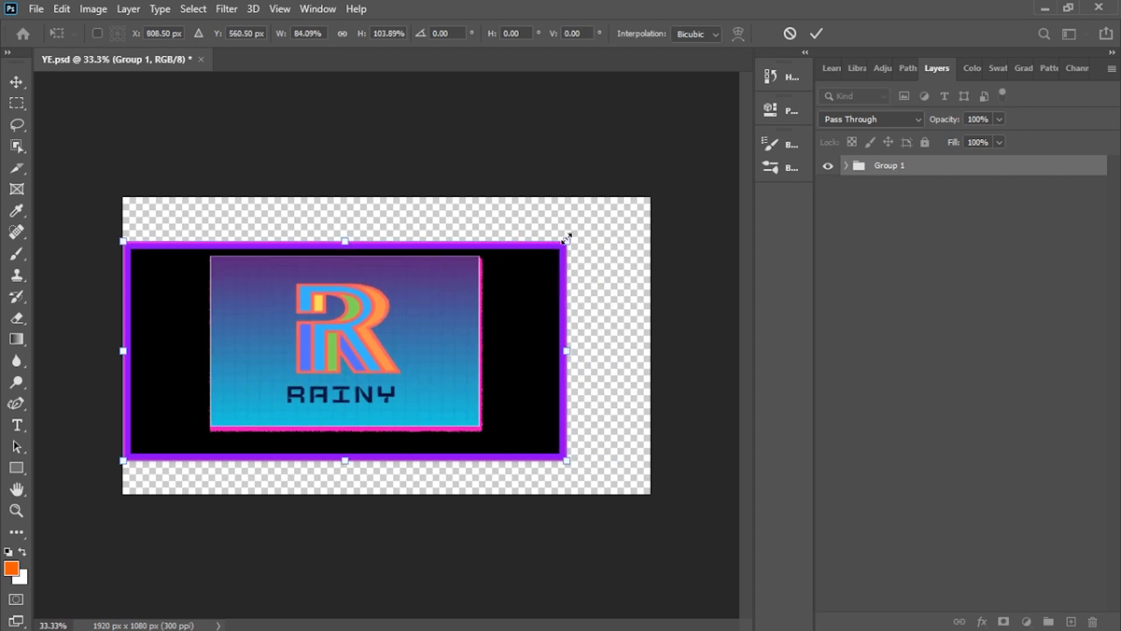
pyautogui.moveTo(447, 304); pyautogui.dragTo(447, 298)
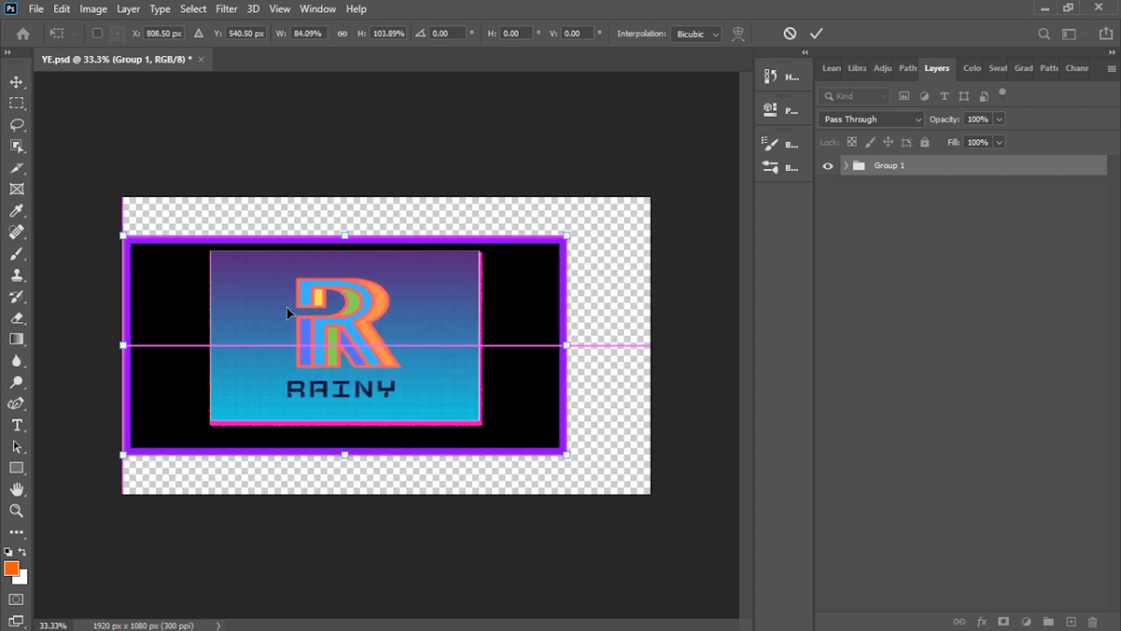
pyautogui.moveTo(122, 236); pyautogui.dragTo(237, 310)
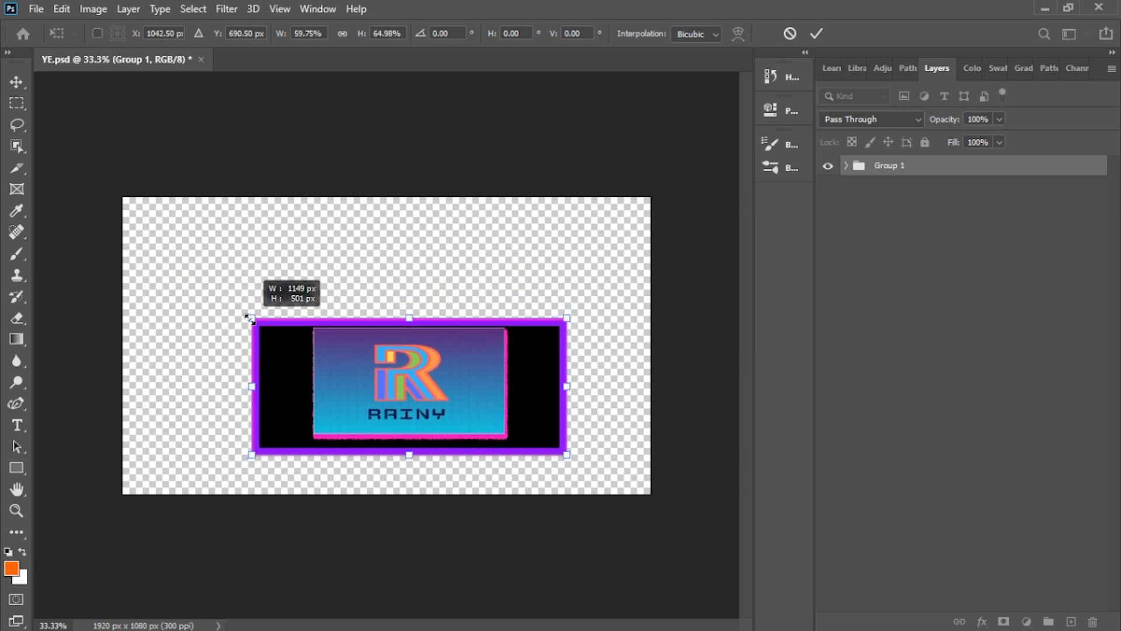
pyautogui.moveTo(236, 309); pyautogui.dragTo(246, 320)
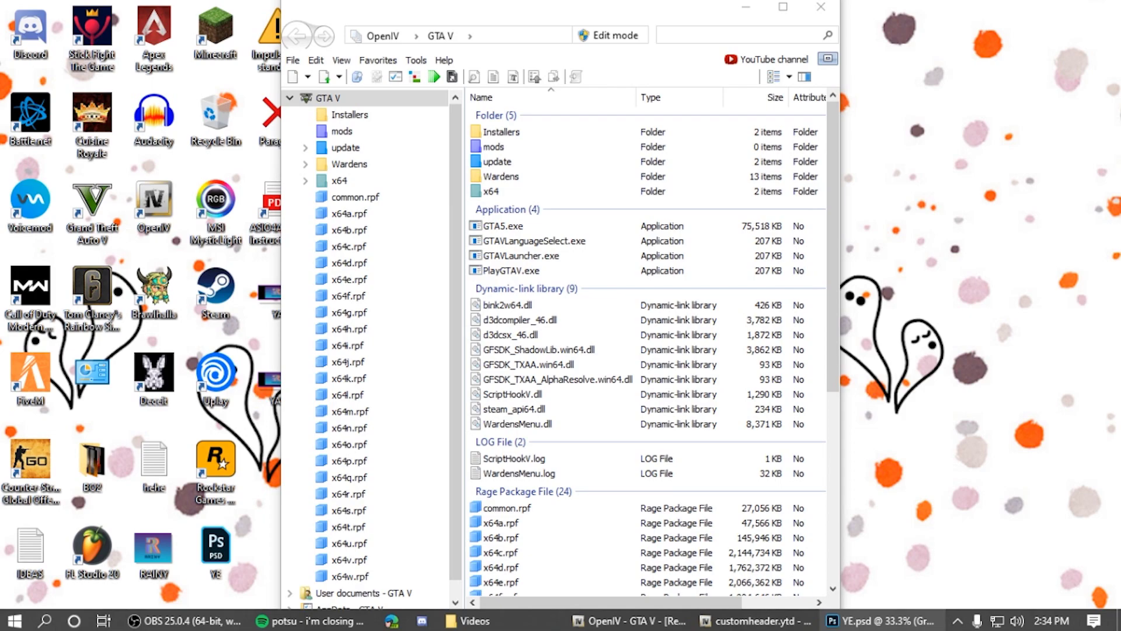
# Import the Desktop image YAY as a new texture in customheader.ytd
pyautogui.click(882, 620)
pyautogui.click(1045, 8)
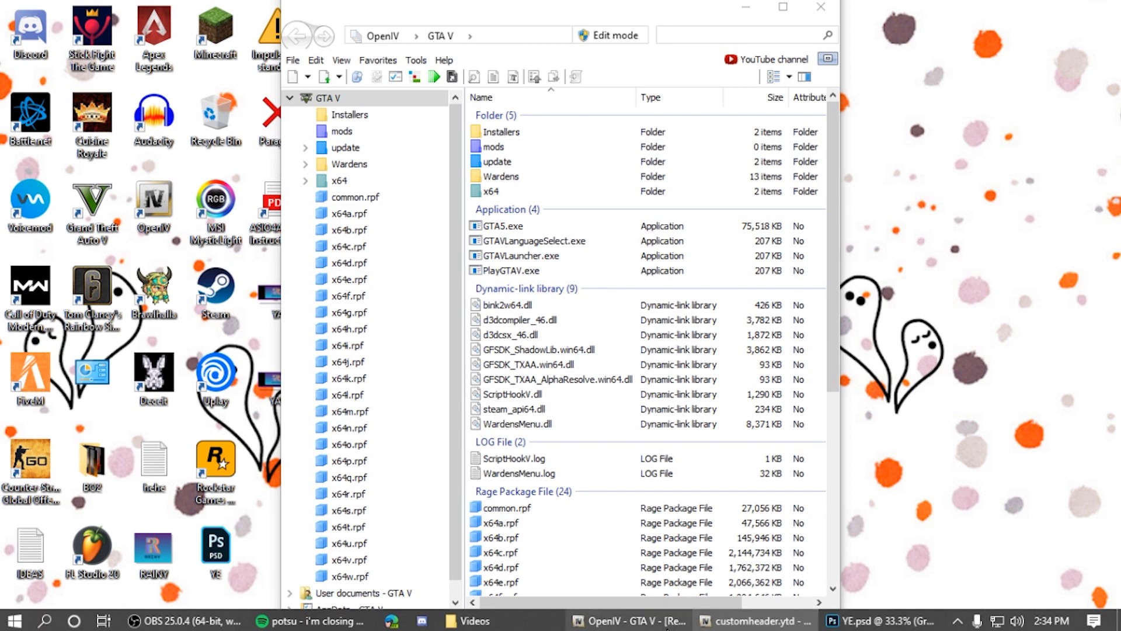
pyautogui.click(642, 622)
pyautogui.click(60, 47)
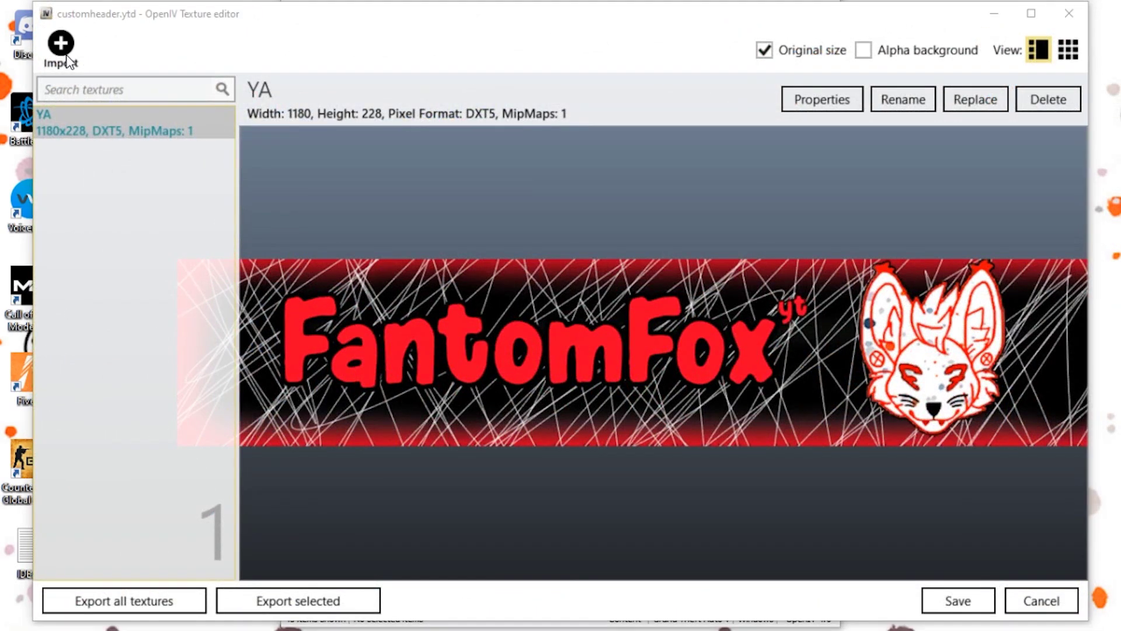
pyautogui.moveTo(96, 324)
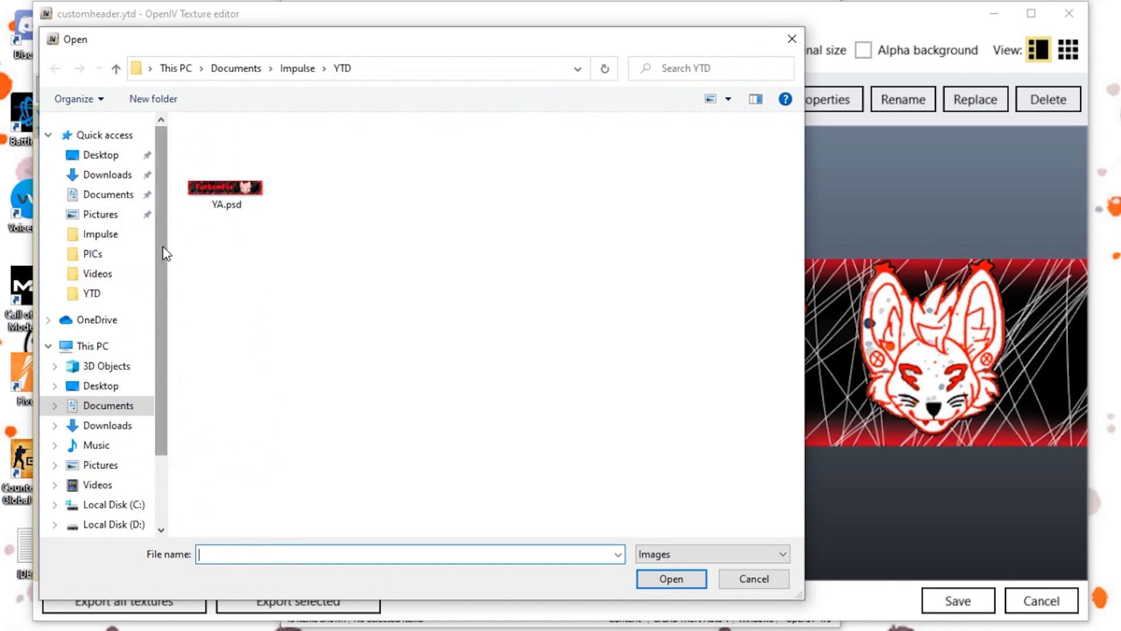
pyautogui.click(139, 155)
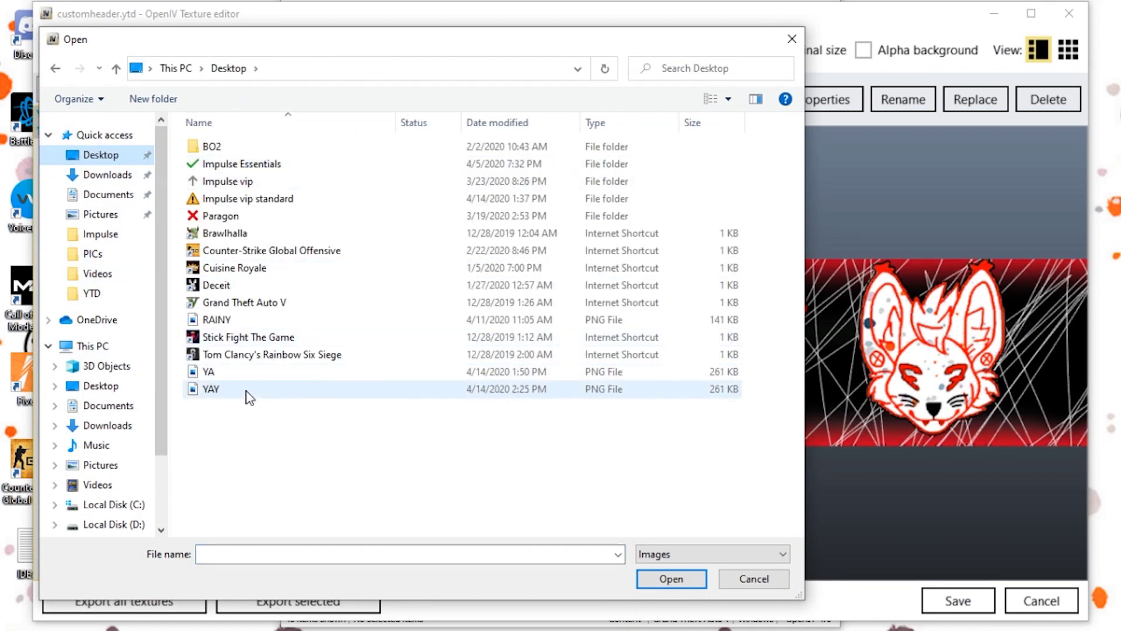
pyautogui.click(249, 390)
pyautogui.click(672, 580)
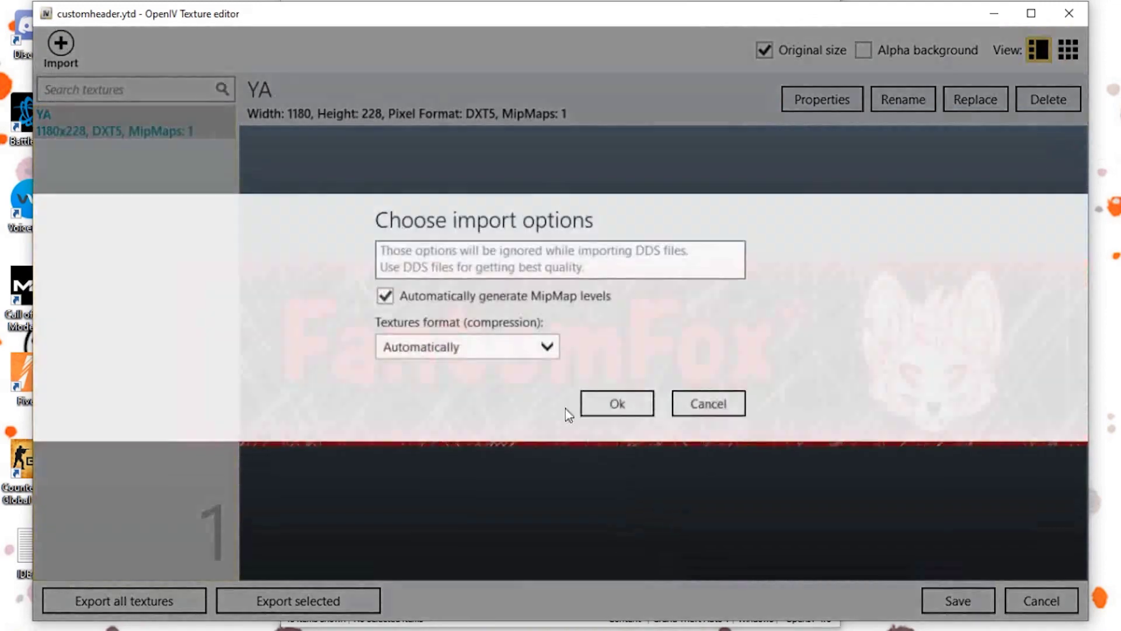
pyautogui.click(615, 403)
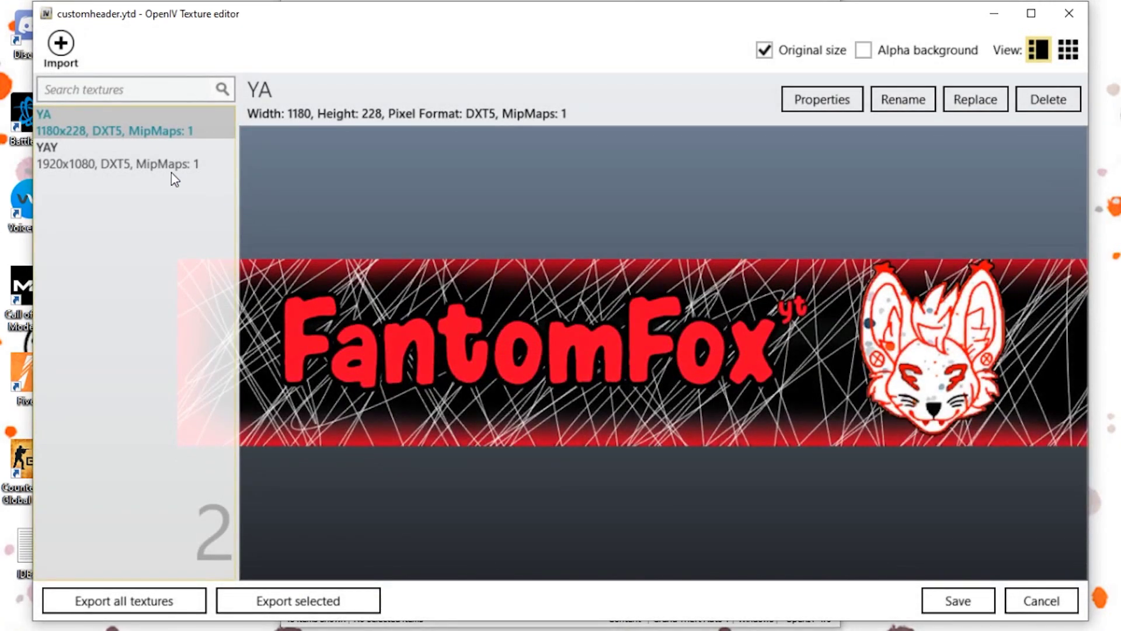
# Compare the new YAY texture against the original YA and inspect the RAINY preview
pyautogui.click(138, 163)
pyautogui.click(139, 136)
pyautogui.click(142, 156)
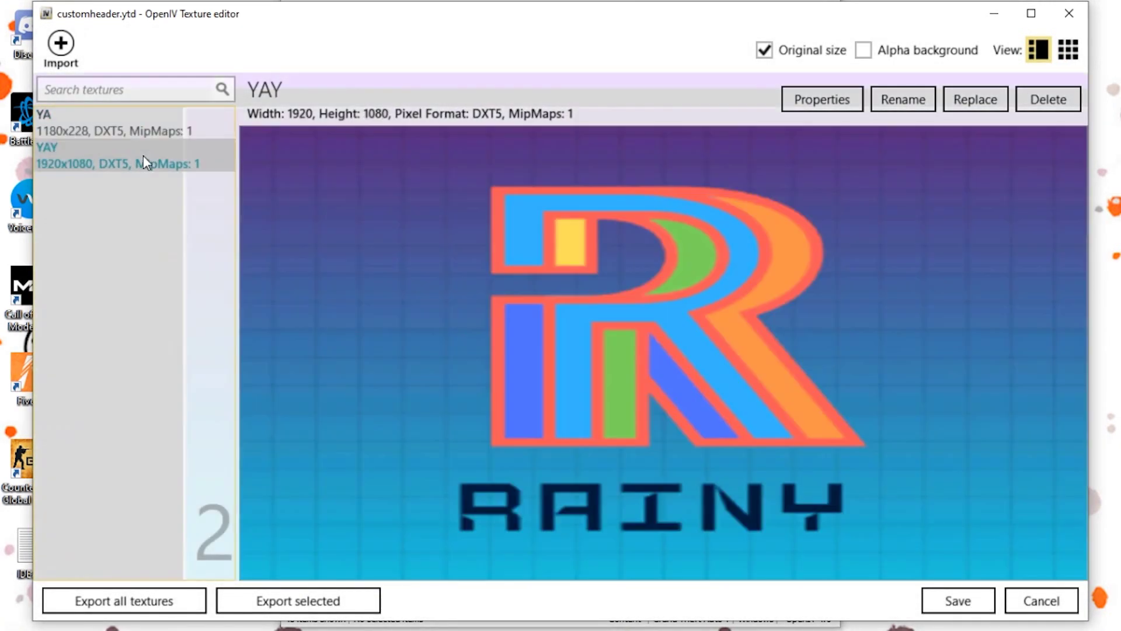
pyautogui.click(143, 131)
pyautogui.click(156, 156)
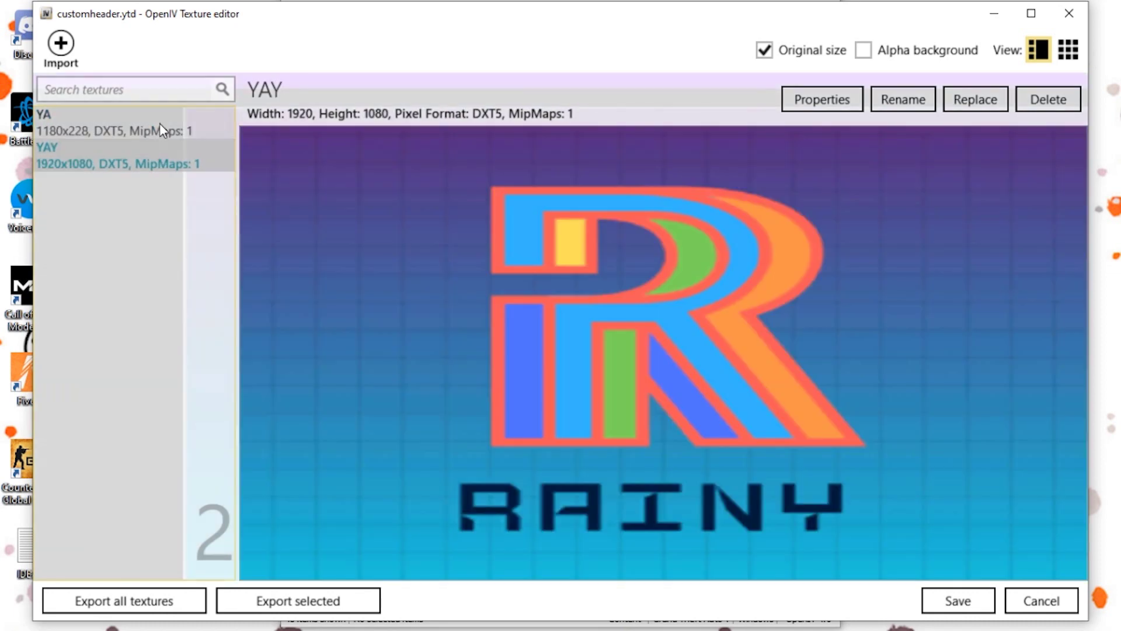
pyautogui.scroll(-2, 602, 331)
pyautogui.scroll(-3, 583, 298)
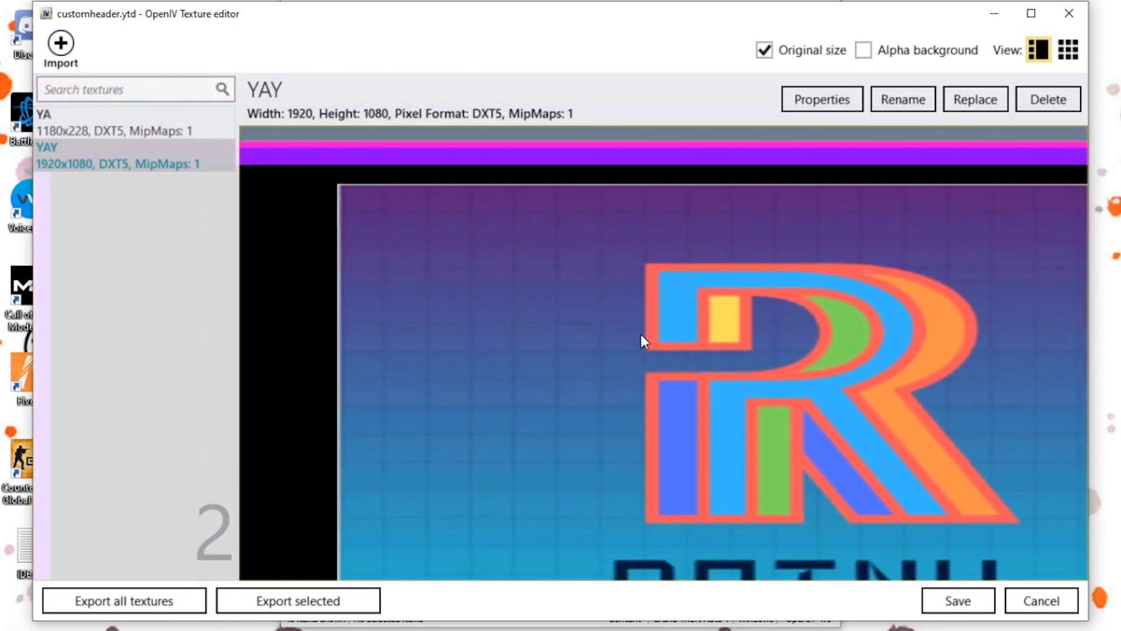
pyautogui.scroll(-3, 641, 334)
pyautogui.moveTo(568, 262)
pyautogui.mouseDown()
pyautogui.moveTo(637, 283)
pyautogui.moveTo(633, 276)
pyautogui.mouseUp()
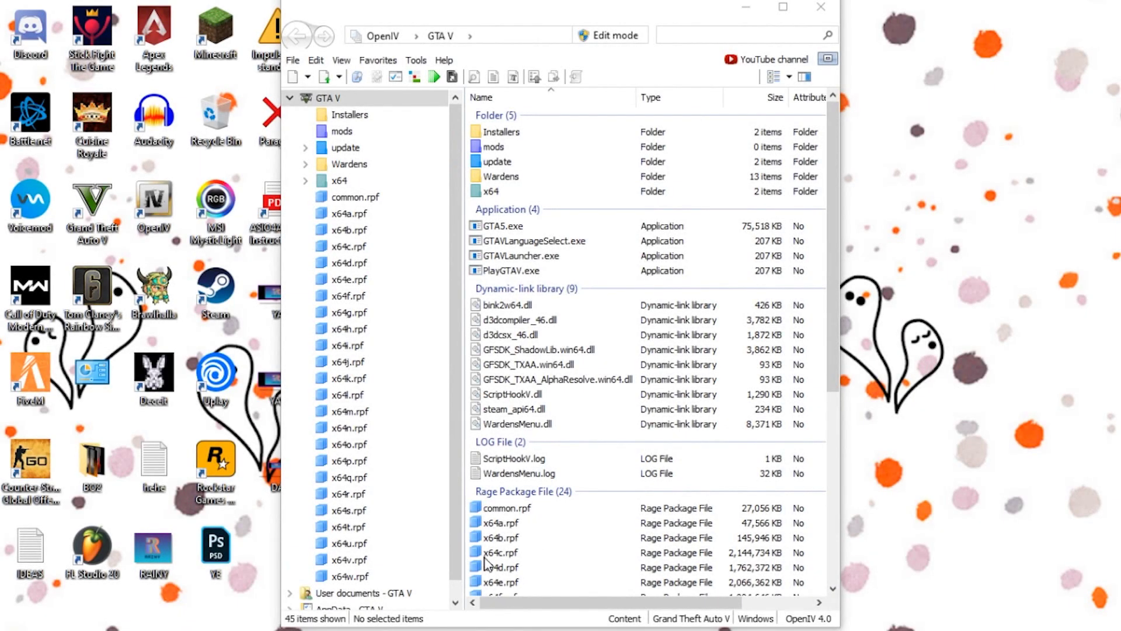
# Import the DA image as a new texture in the customheader texture editor
pyautogui.click(987, 620)
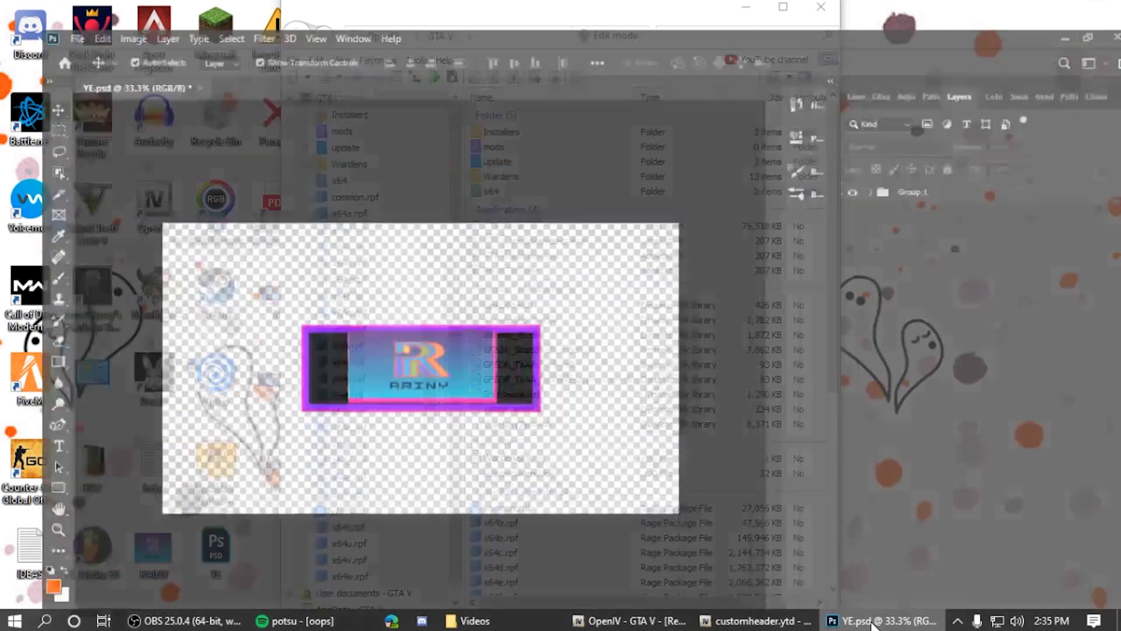
pyautogui.click(1044, 8)
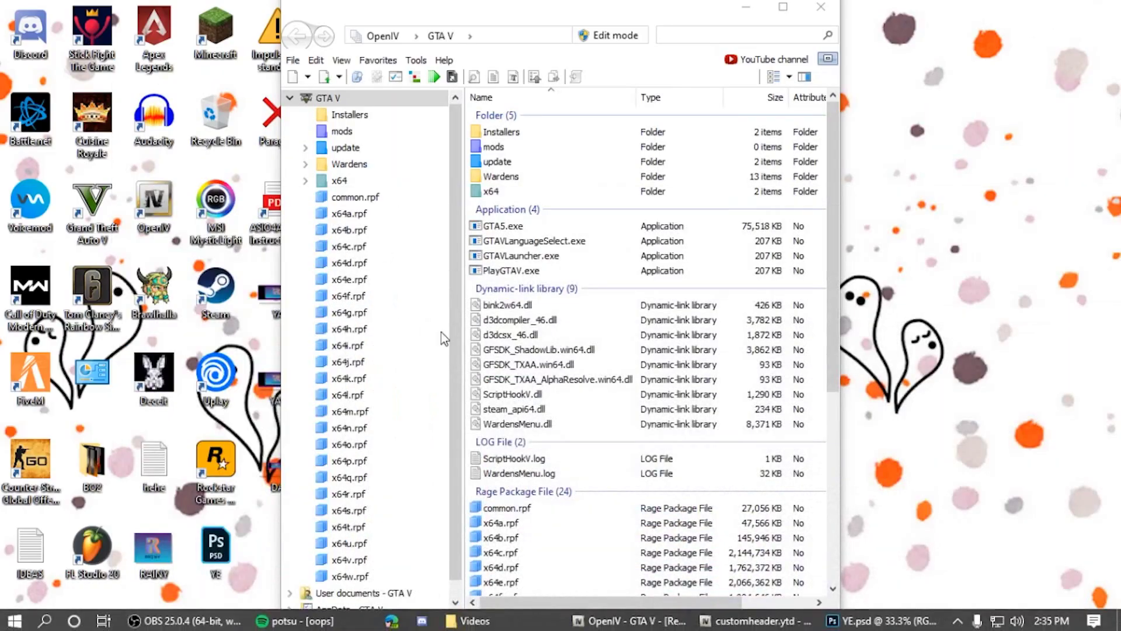
pyautogui.click(718, 622)
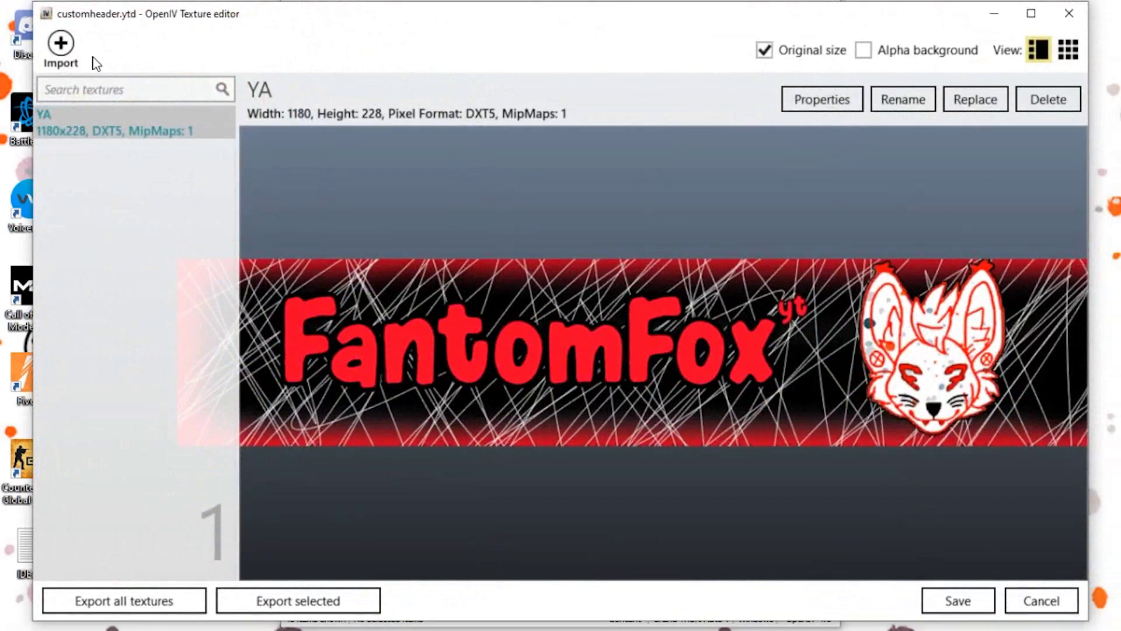
pyautogui.click(60, 43)
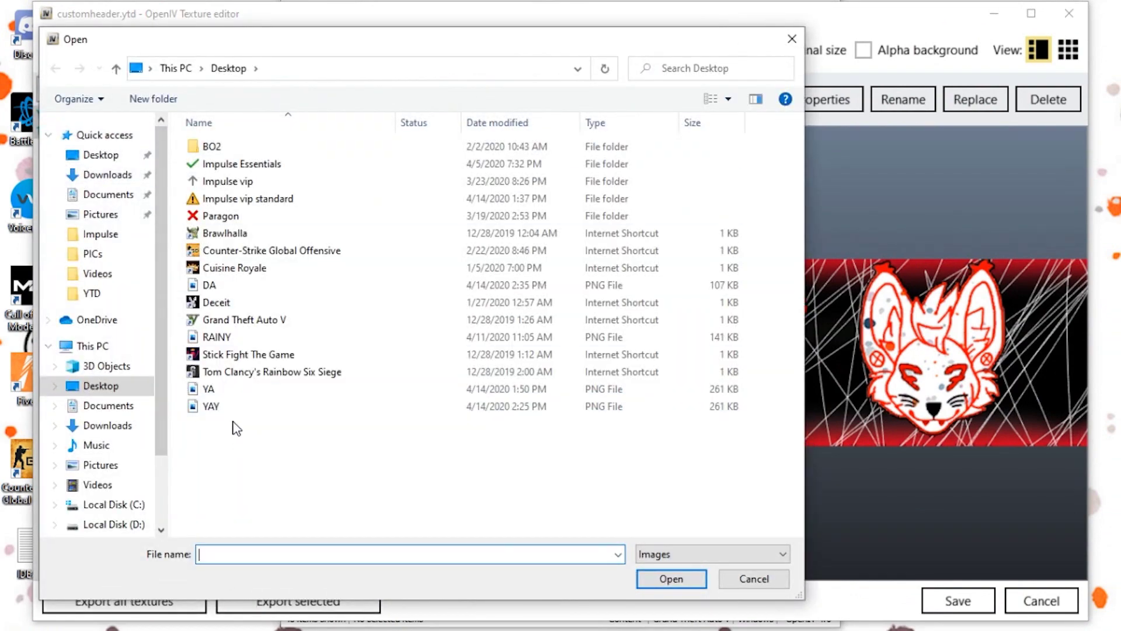
pyautogui.click(237, 286)
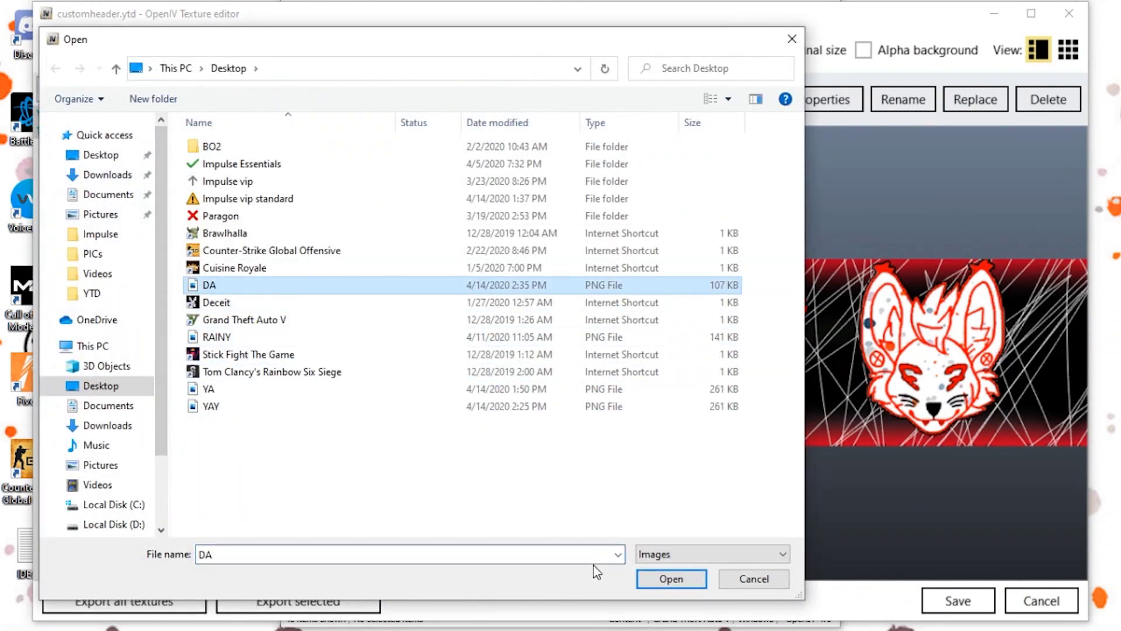
pyautogui.click(657, 577)
pyautogui.click(604, 411)
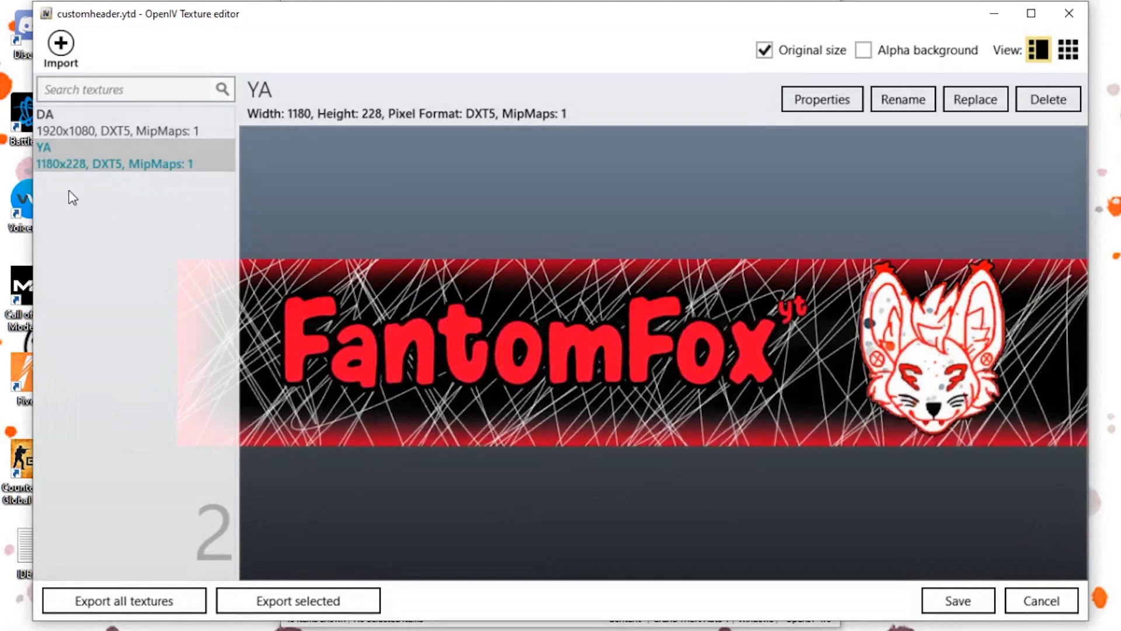
# Check the new DA texture, save customheader.ytd and minimize OpenIV
pyautogui.click(70, 120)
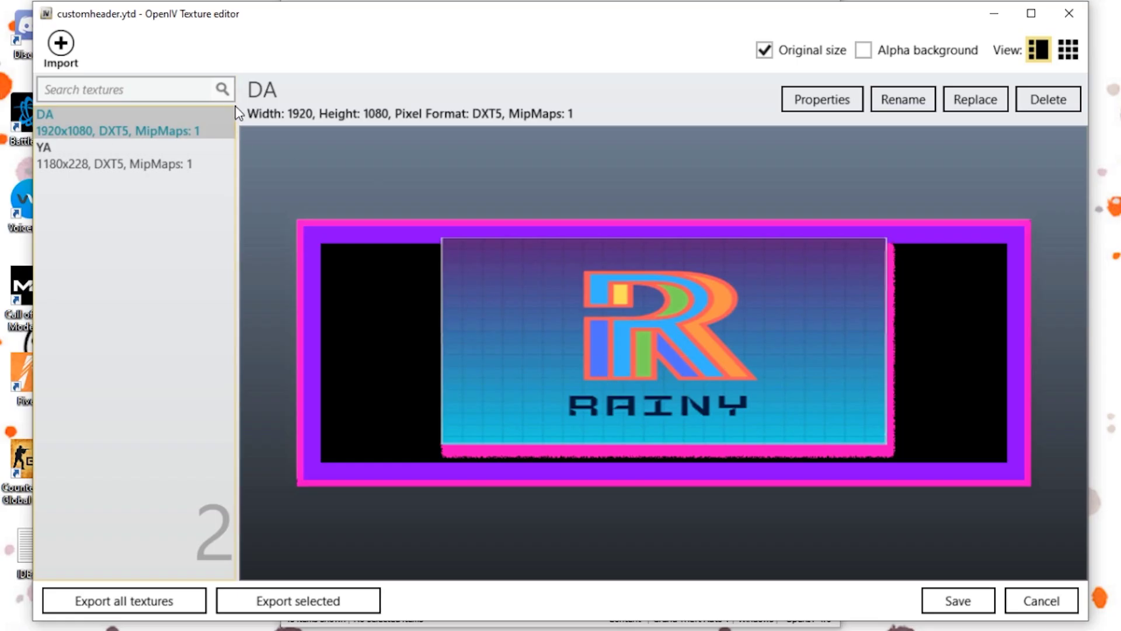
pyautogui.click(967, 603)
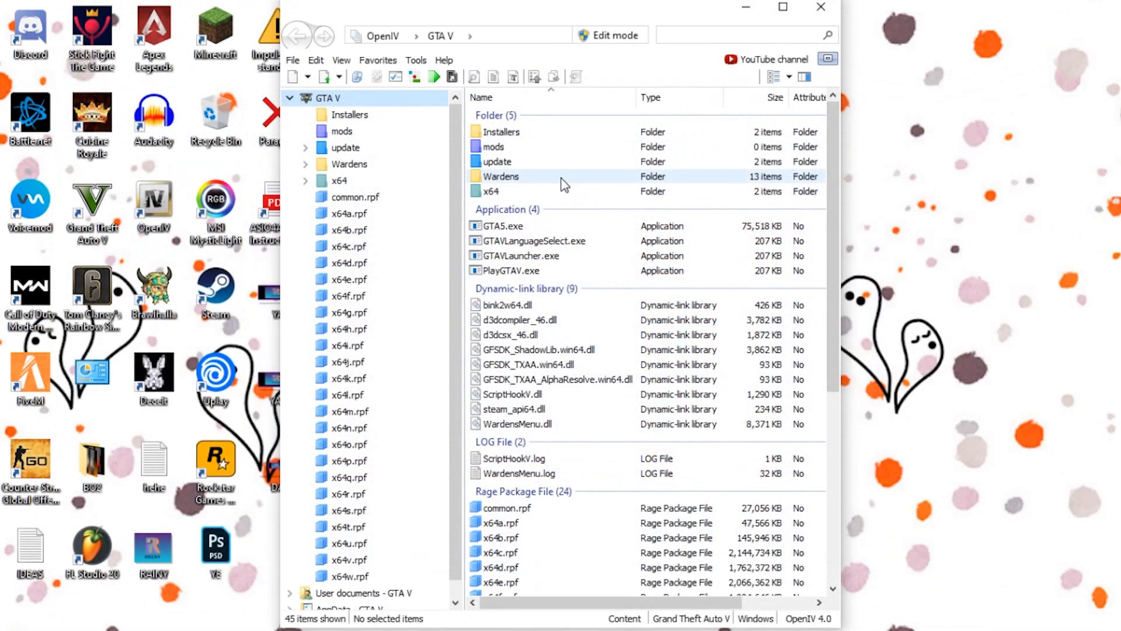
pyautogui.click(746, 8)
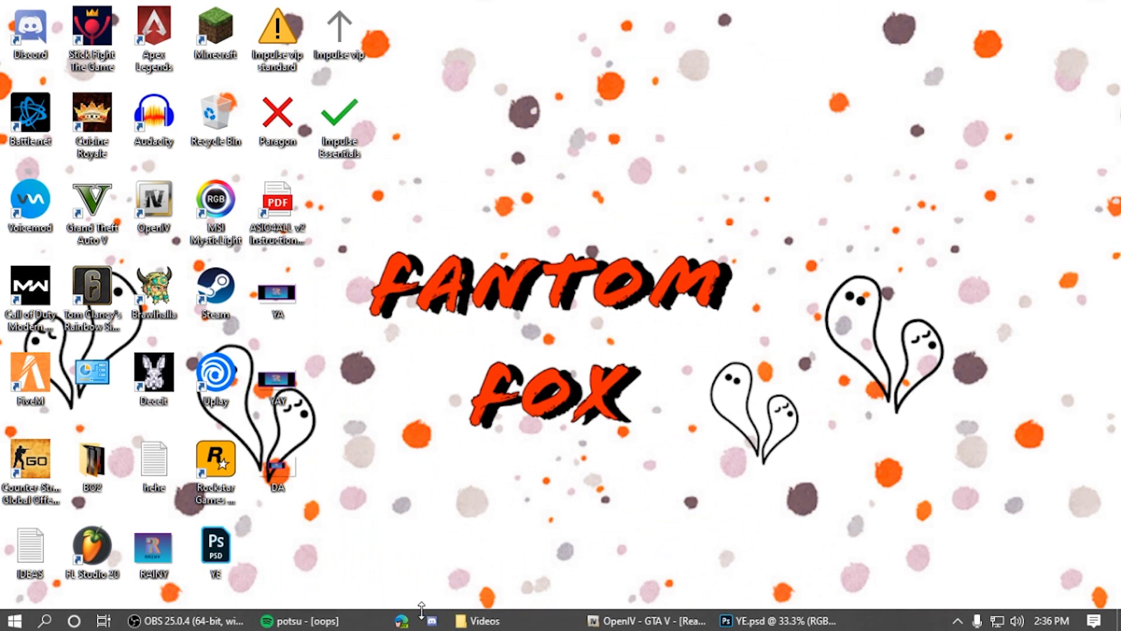
# Open the config file from Documents > Impulse > YTD in Notepad
pyautogui.click(45, 620)
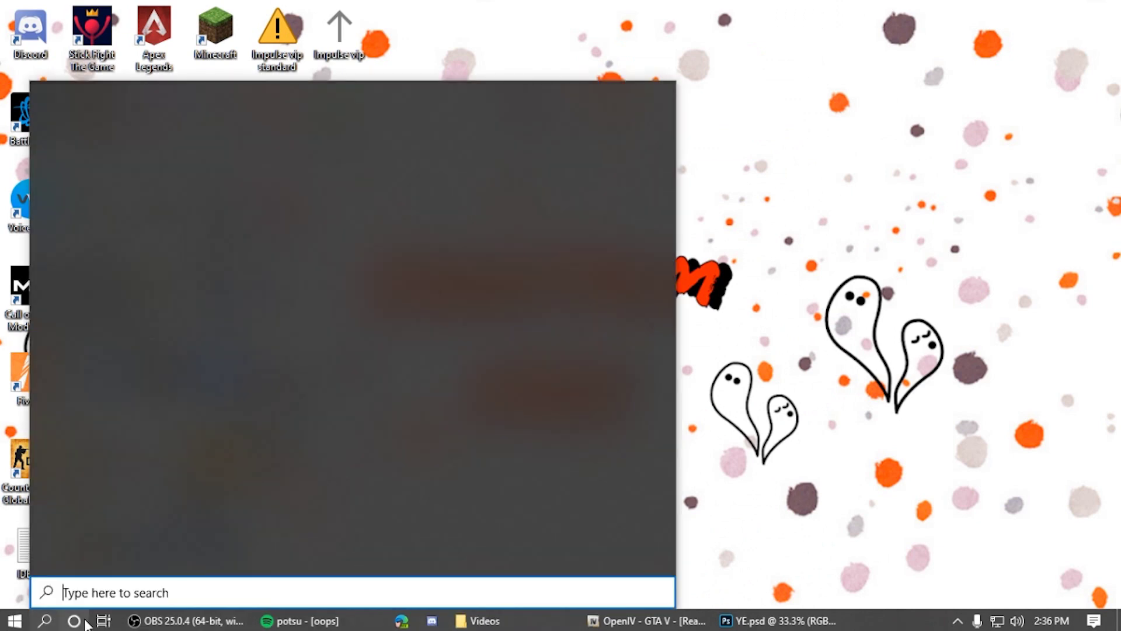
pyautogui.click(114, 216)
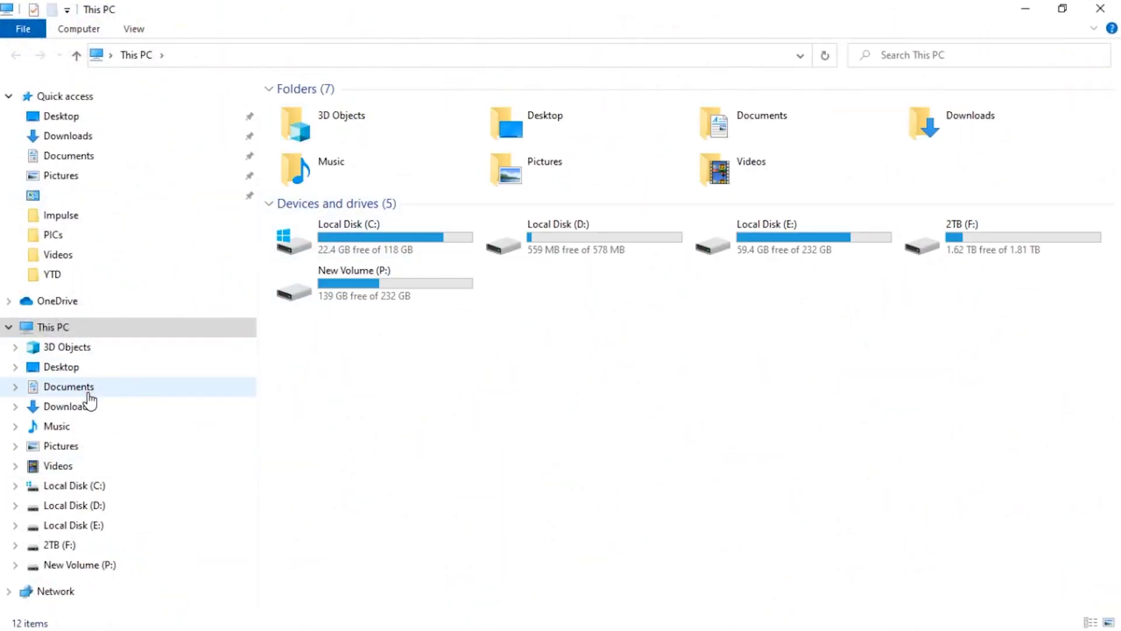
pyautogui.click(88, 392)
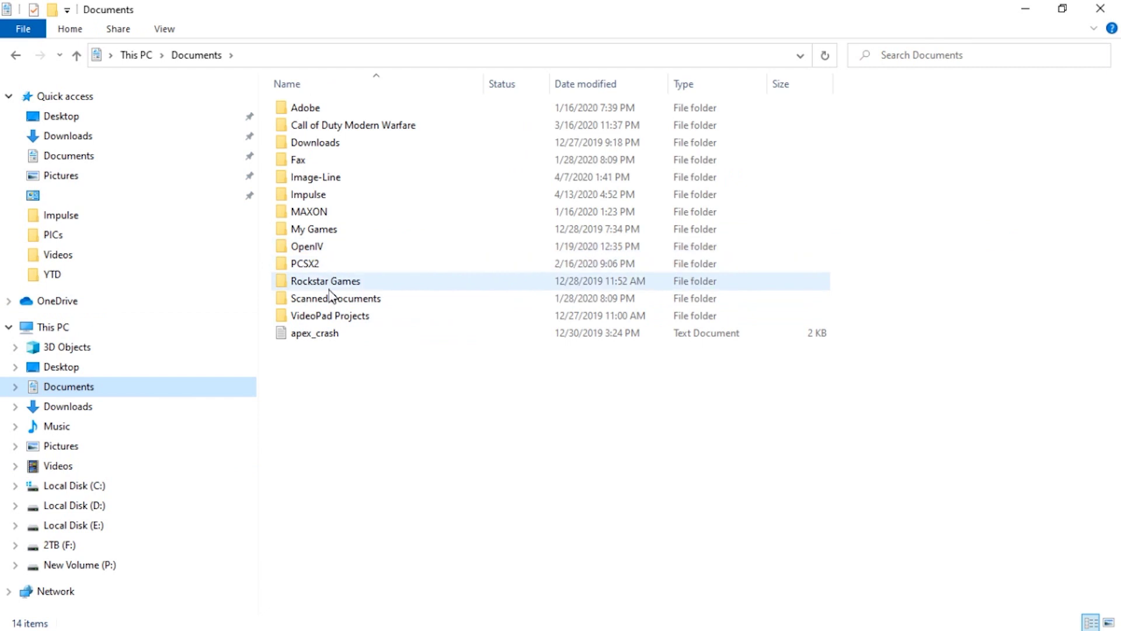
pyautogui.doubleClick(316, 194)
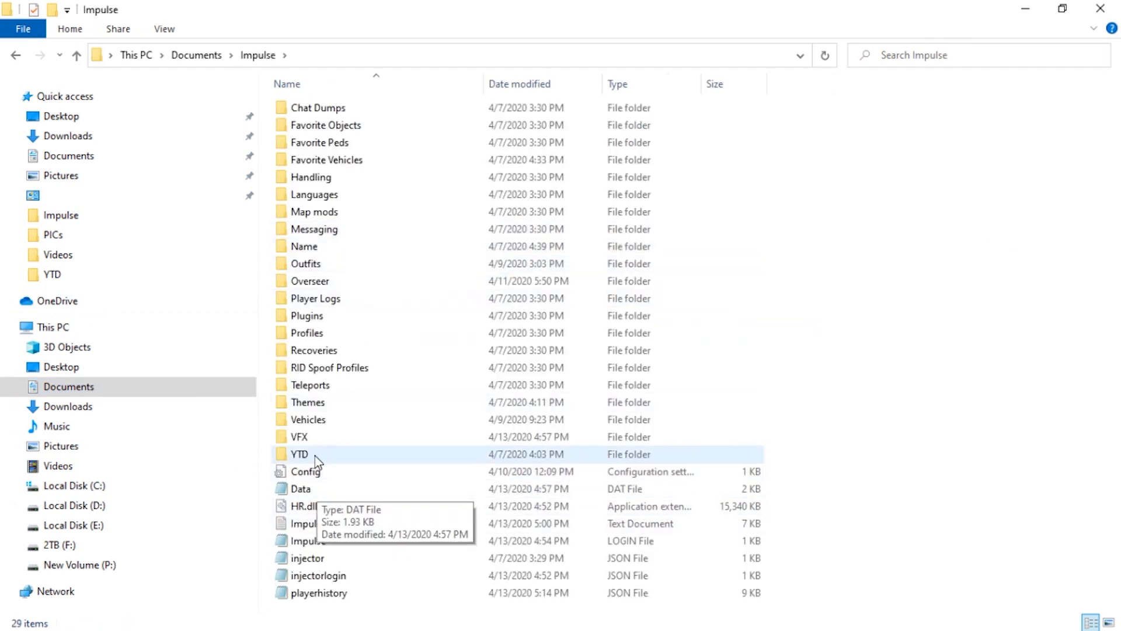
pyautogui.doubleClick(314, 456)
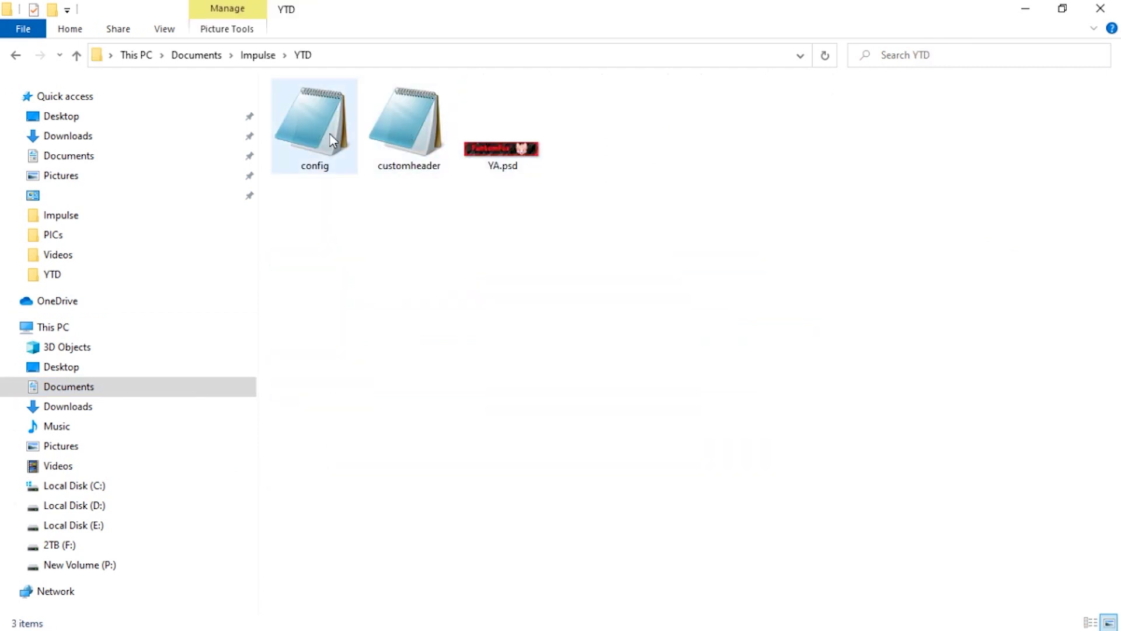
pyautogui.doubleClick(330, 135)
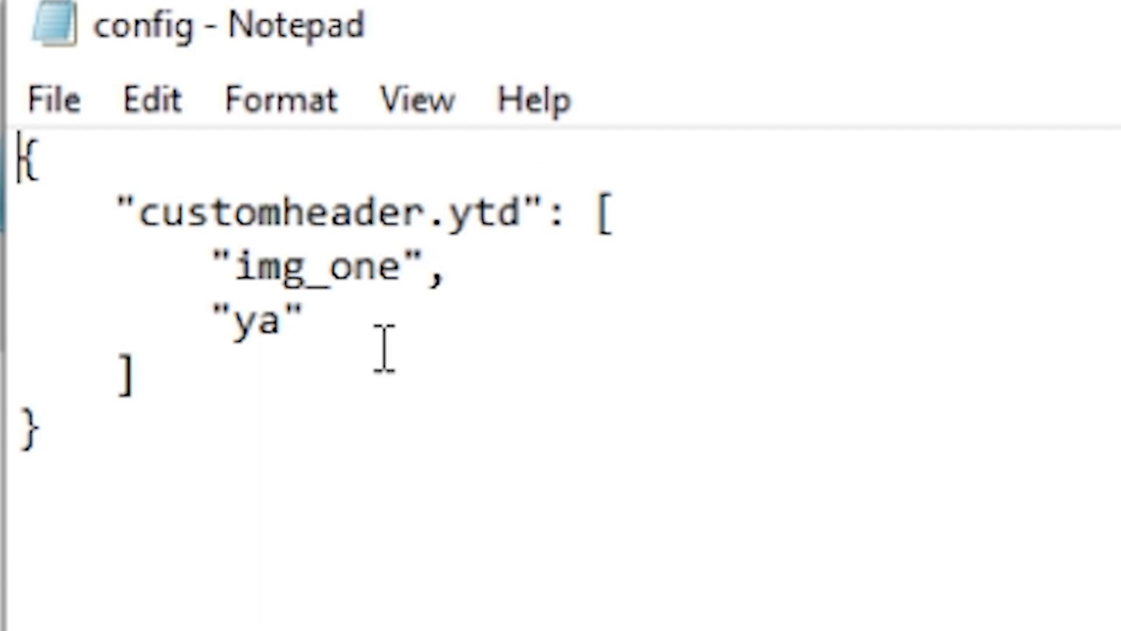
# Add a comma after "ya" and a new "DA" entry on the next line
pyautogui.click(303, 321)
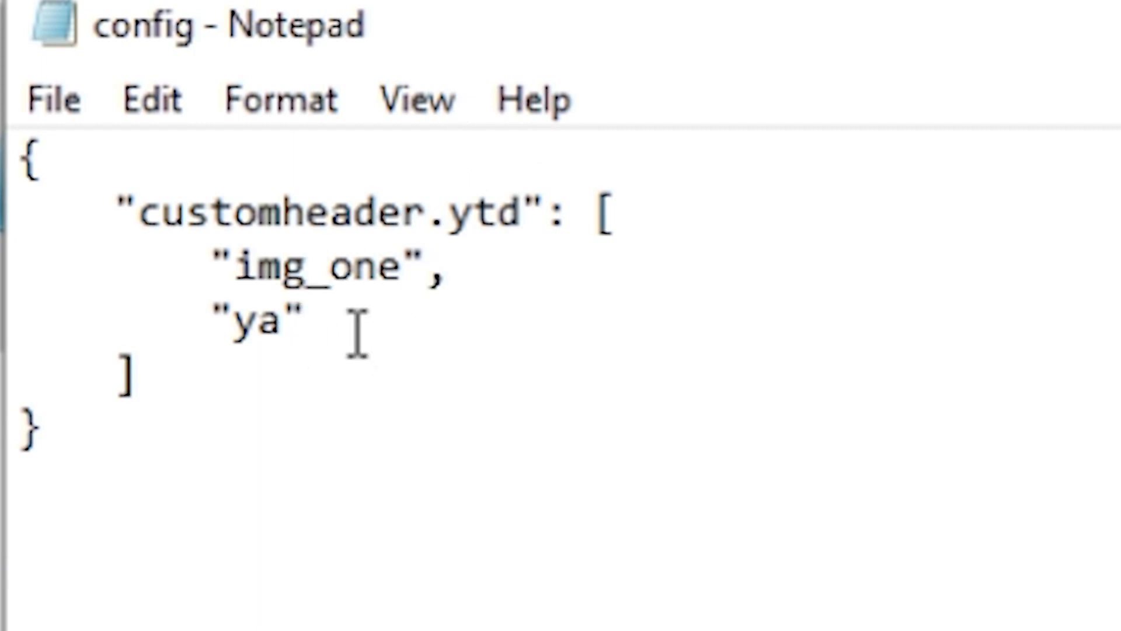
pyautogui.write(',')
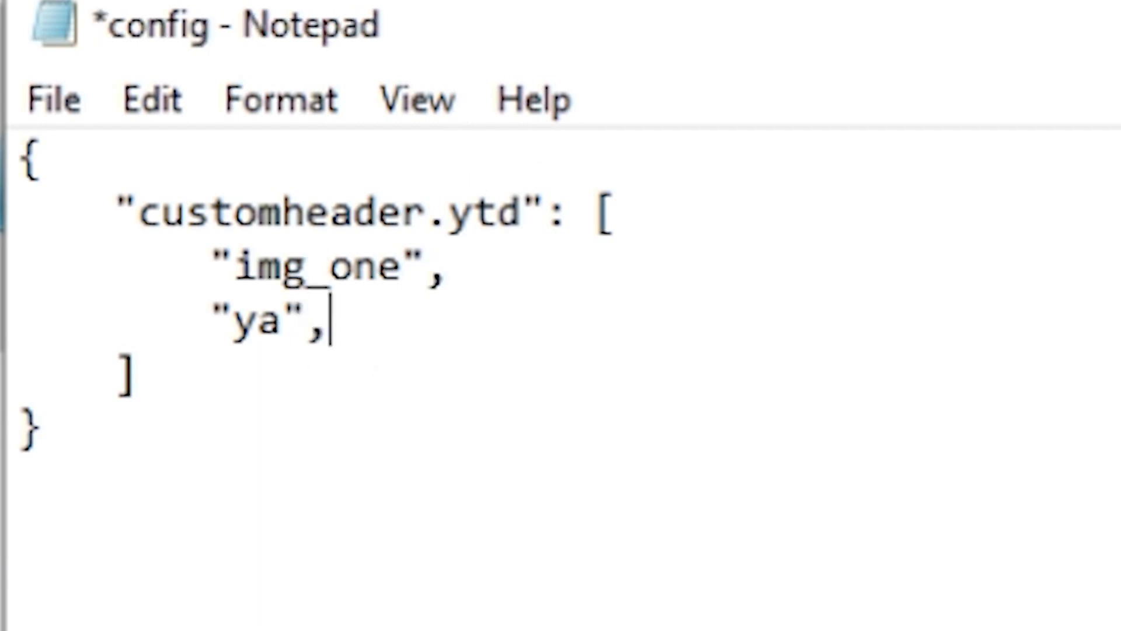
pyautogui.press('Return')
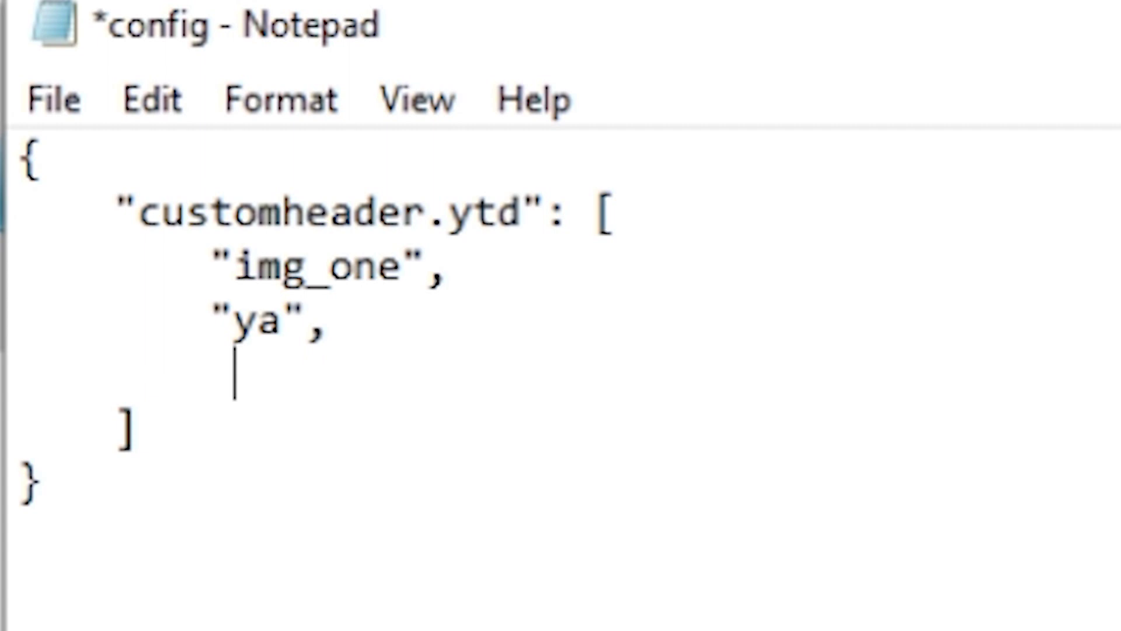
pyautogui.write('"')
pyautogui.press('BackSpace')
pyautogui.press('BackSpace')
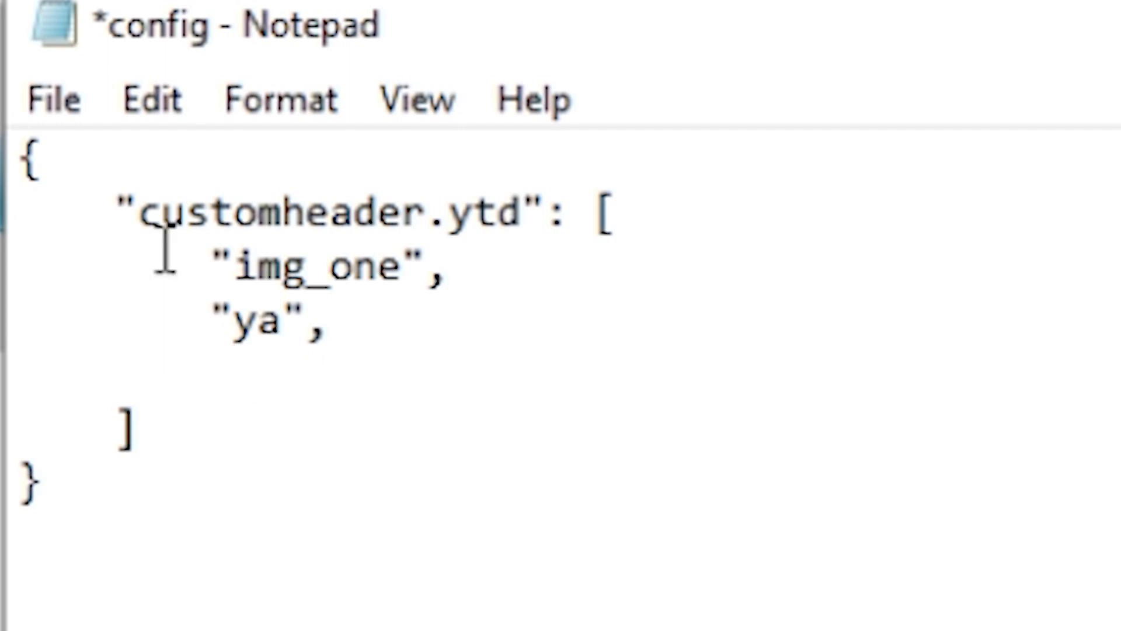
pyautogui.write('"')
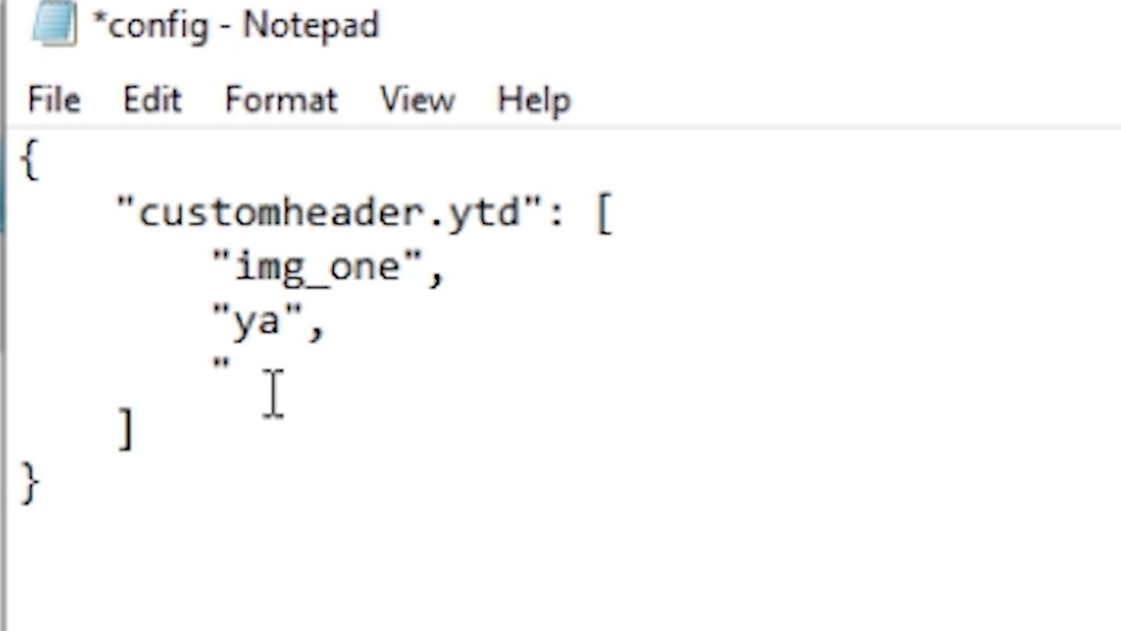
pyautogui.write('DA')
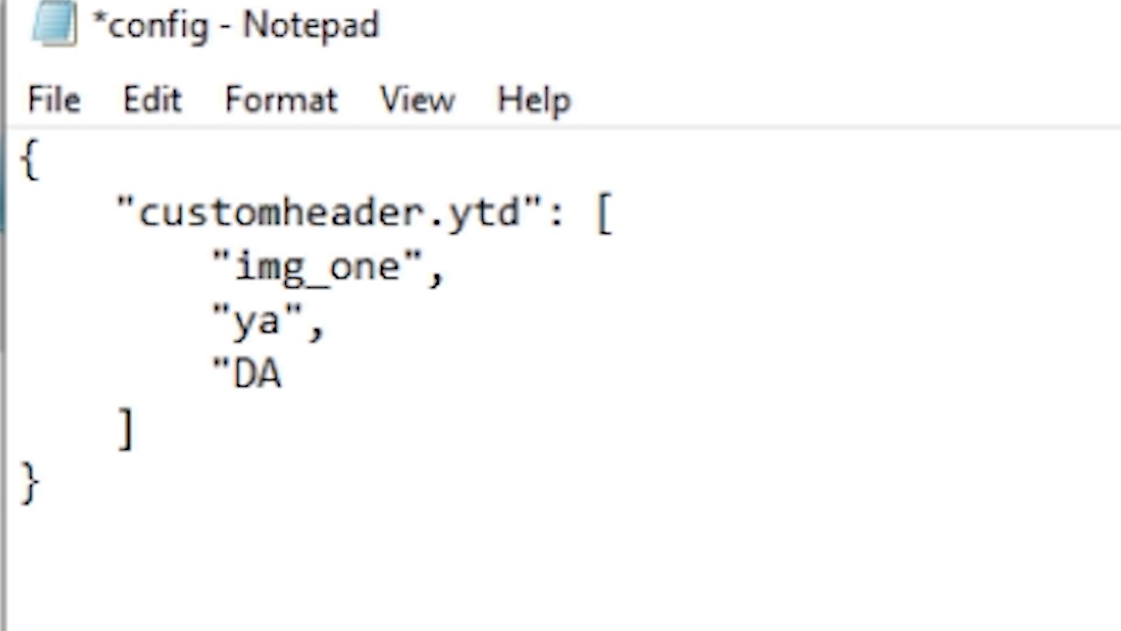
pyautogui.write('"')
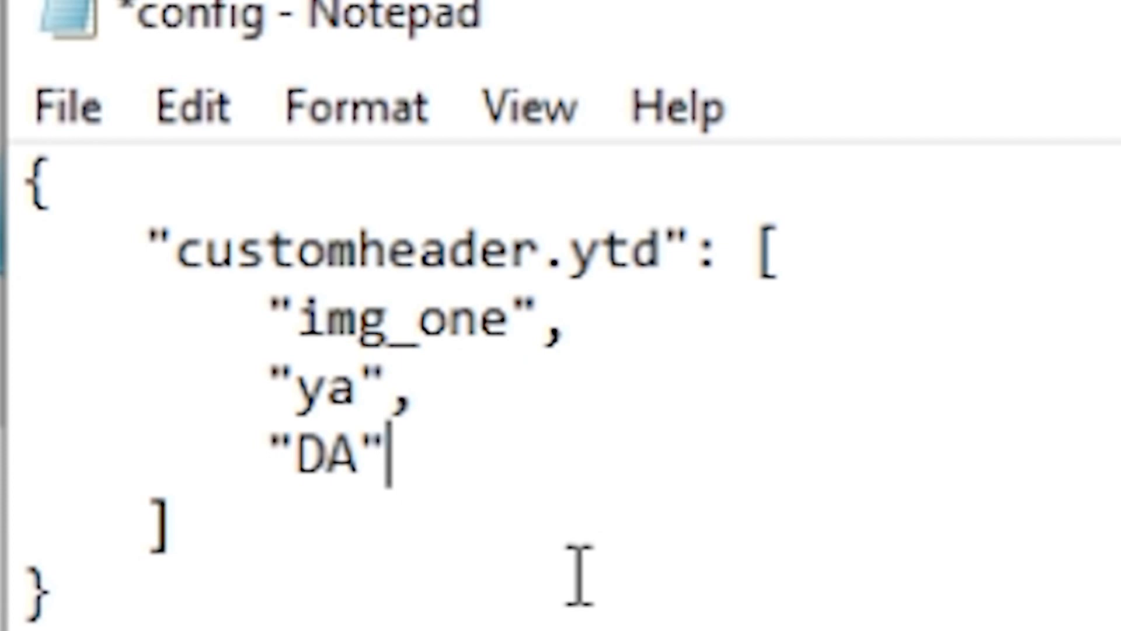
pyautogui.write(',')
pyautogui.press('BackSpace')
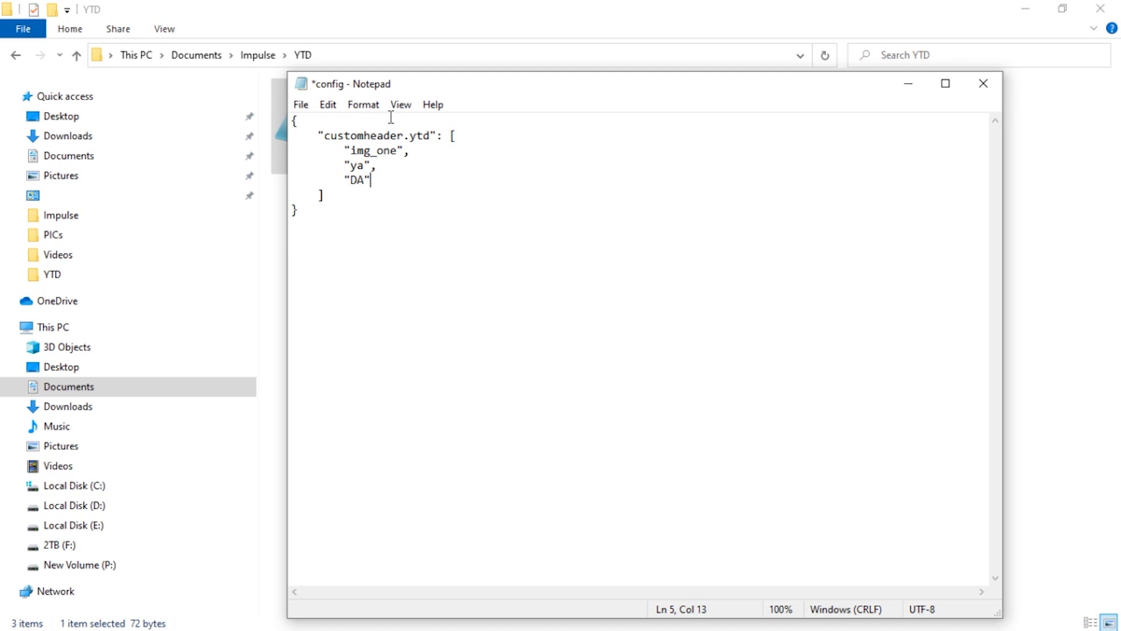
# Save the config file, close Notepad and the YTD folder, then open Impulse vip standard
pyautogui.click(300, 105)
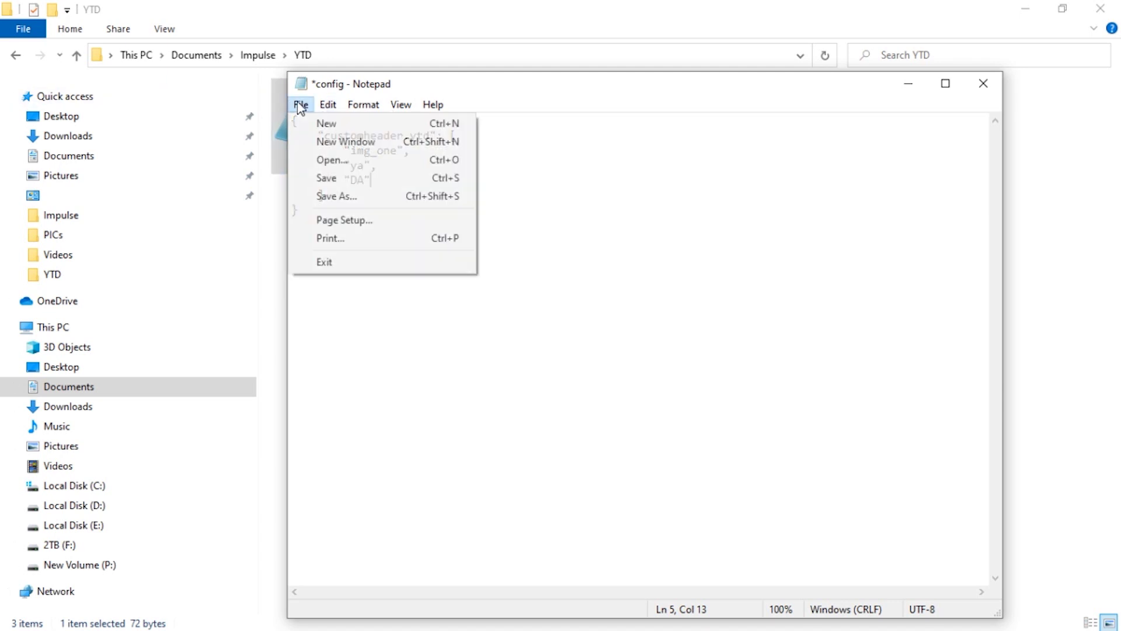
pyautogui.click(347, 182)
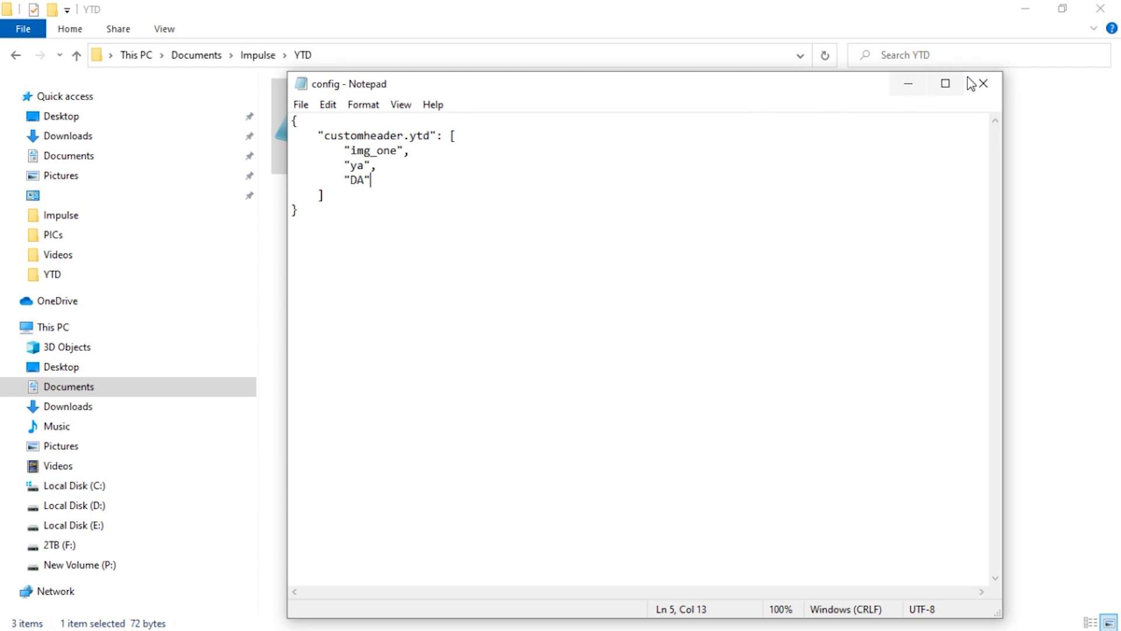
pyautogui.click(982, 76)
pyautogui.click(1100, 8)
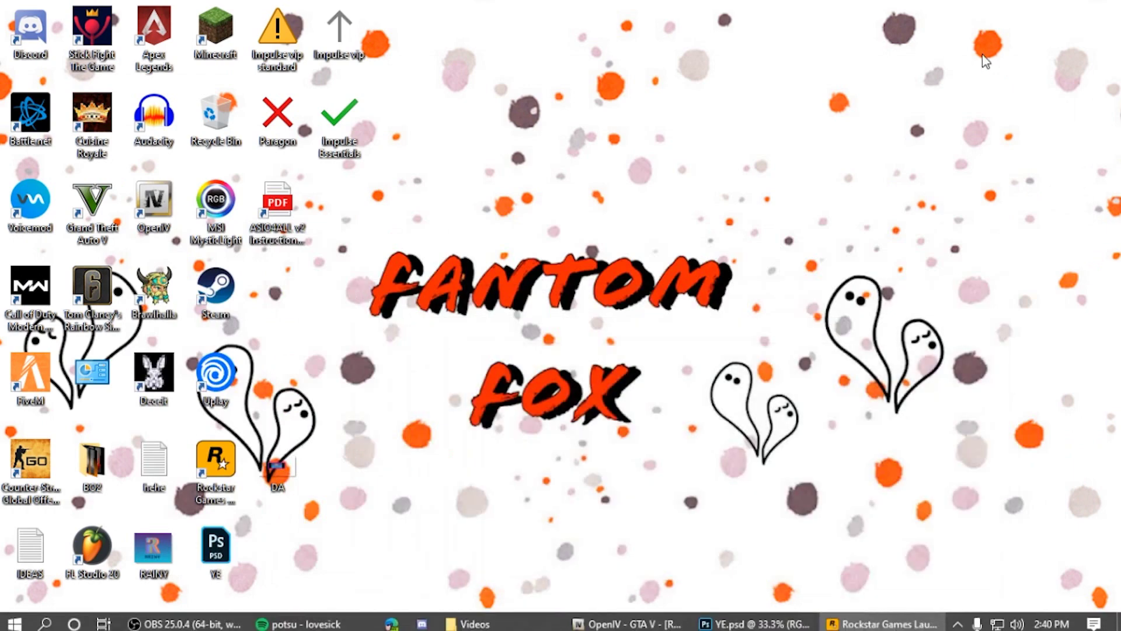
pyautogui.doubleClick(279, 30)
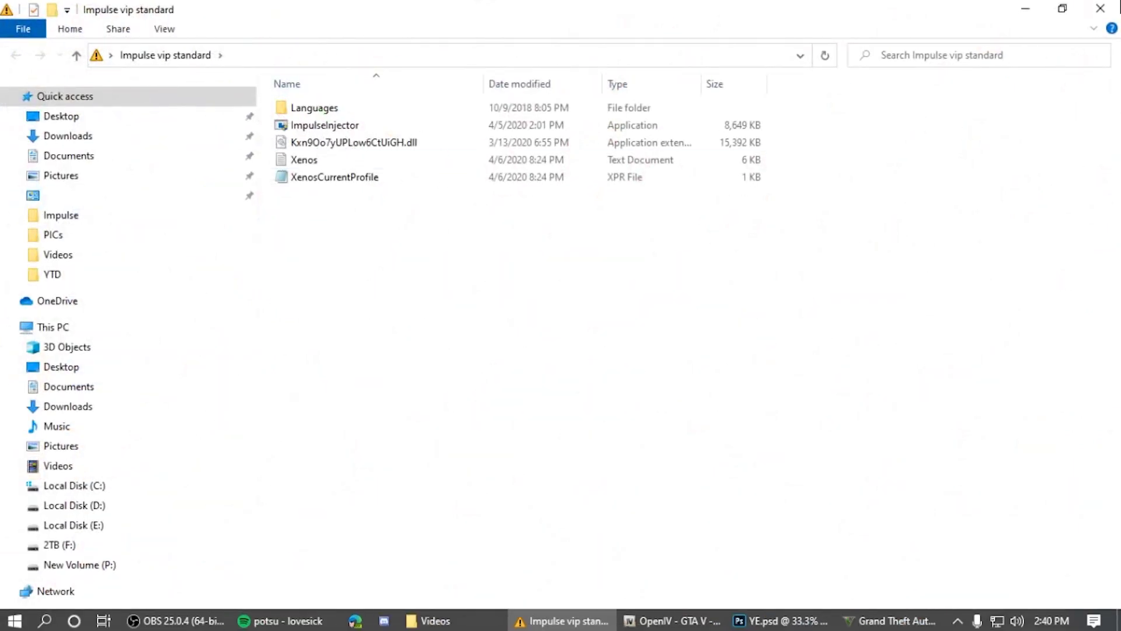
# Minimize GTA V and reopen the Impulse vip standard folder to run ImpulseInjector
pyautogui.click(1100, 8)
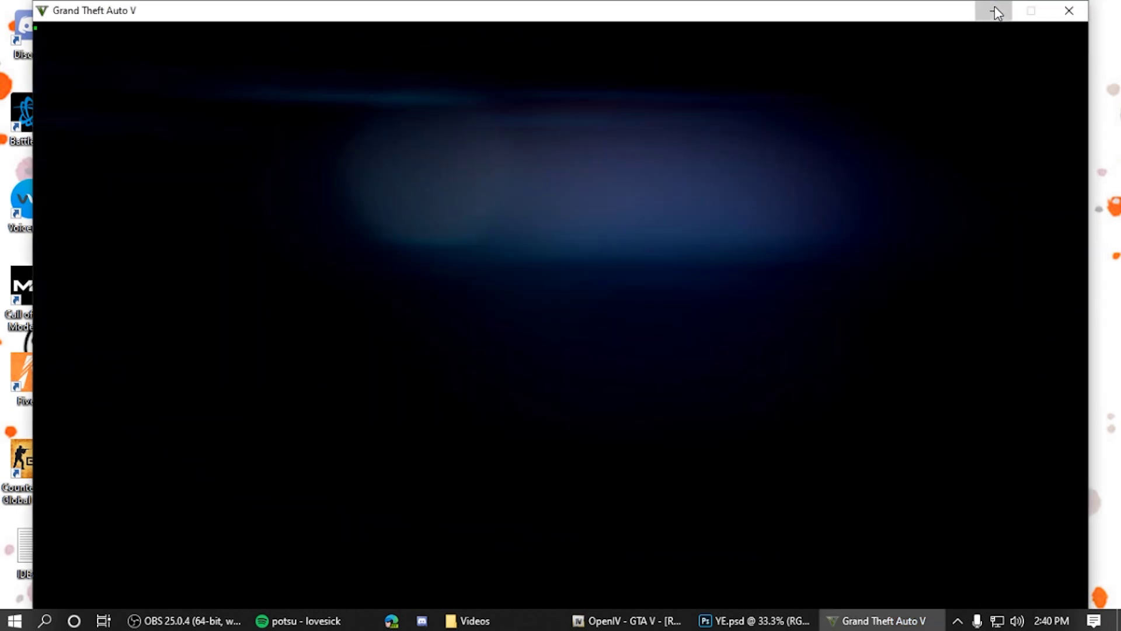
pyautogui.click(993, 10)
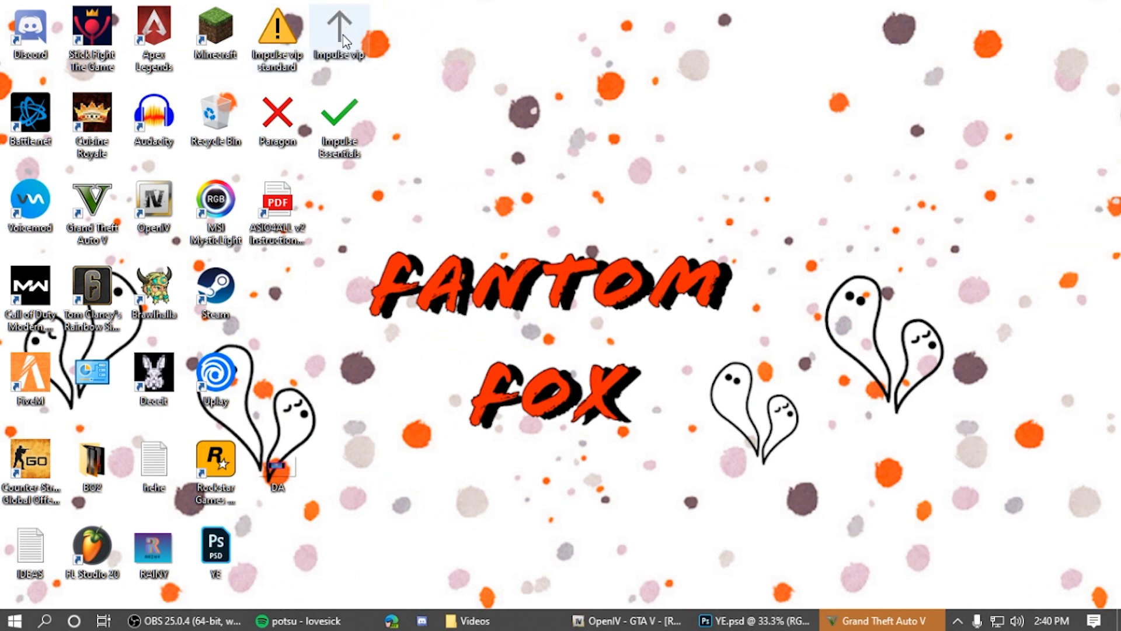
pyautogui.doubleClick(278, 41)
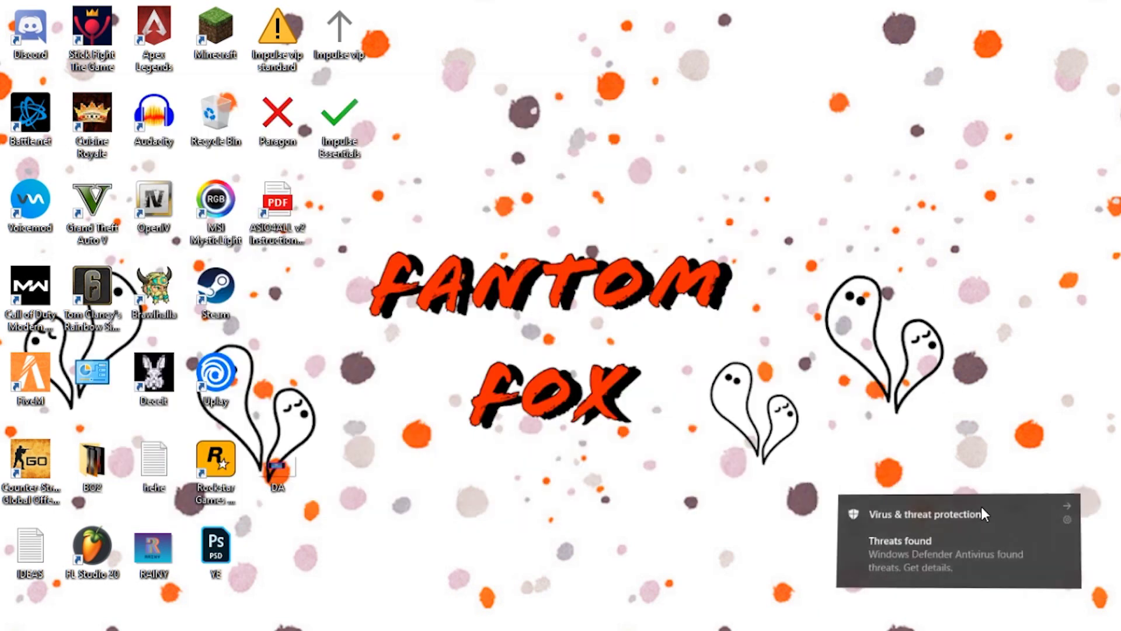
# Restore and allow each quarantined Impulse DLL in Defender's protection history
pyautogui.click(981, 507)
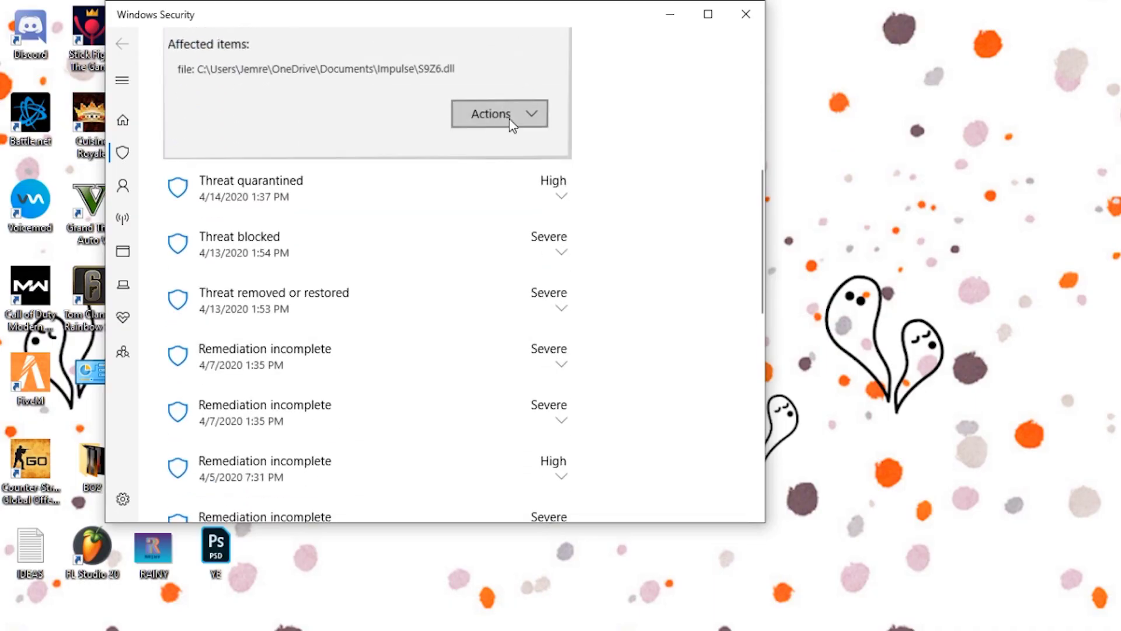
pyautogui.click(511, 123)
pyautogui.click(510, 174)
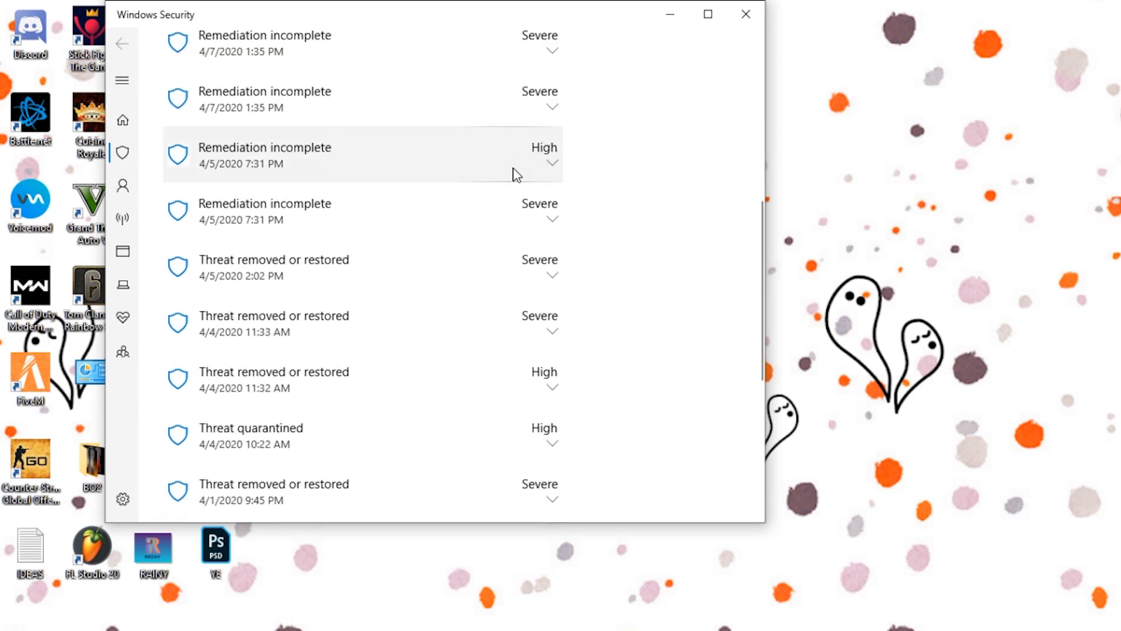
pyautogui.click(531, 219)
pyautogui.scroll(-3, 538, 311)
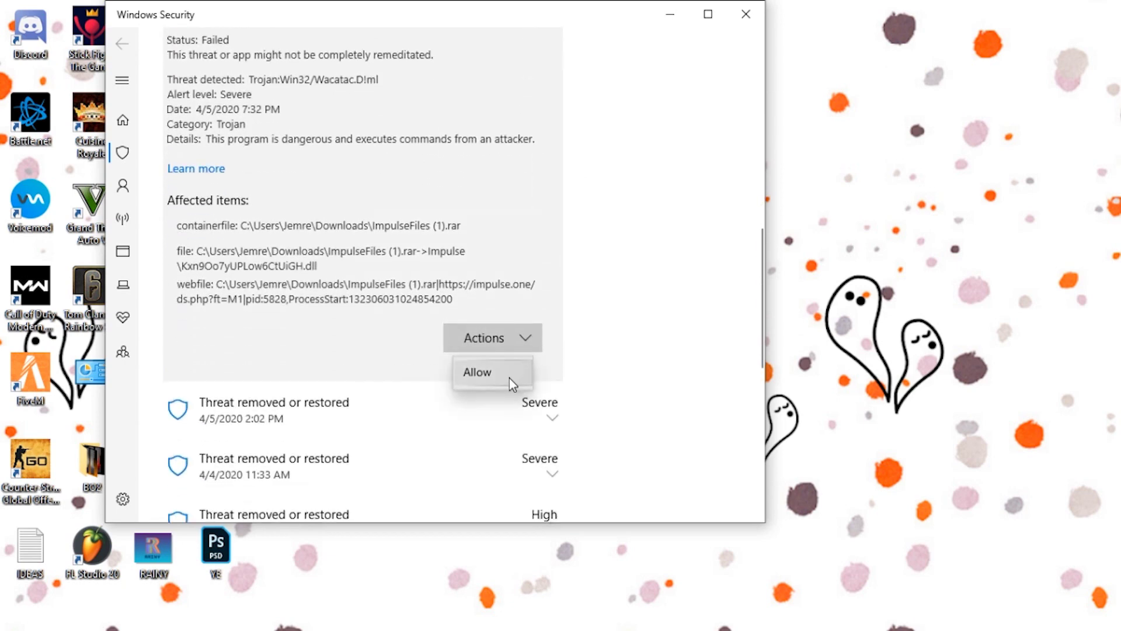
pyautogui.click(510, 378)
pyautogui.scroll(-4, 513, 355)
pyautogui.click(523, 333)
pyautogui.scroll(-3, 543, 351)
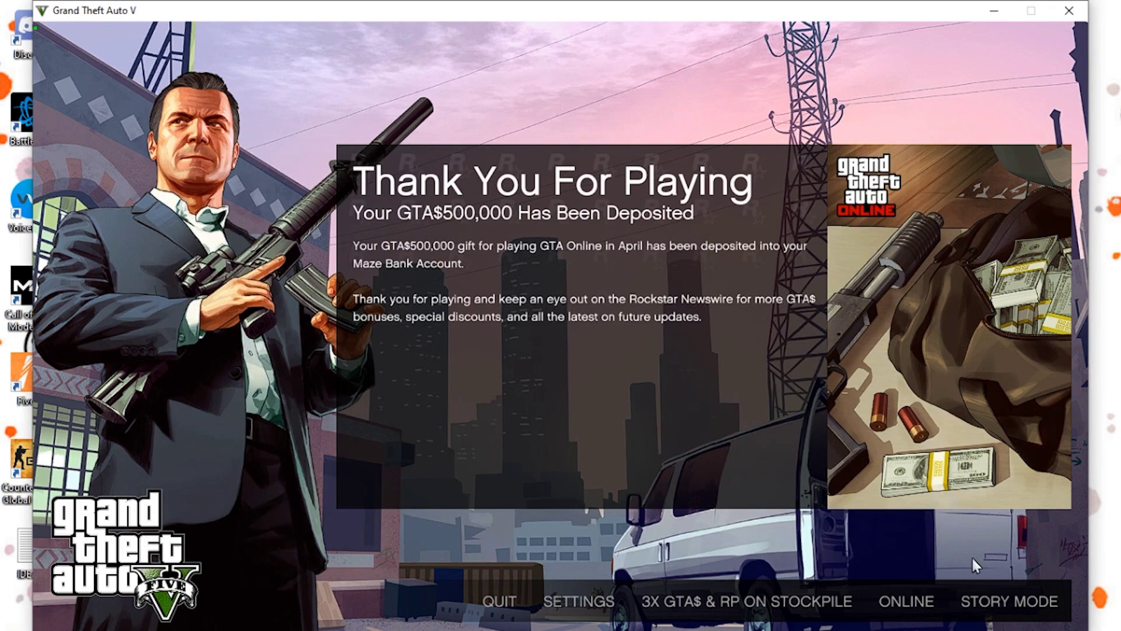
# Choose ONLINE on the GTA V title screen to load into GTA Online
pyautogui.click(896, 605)
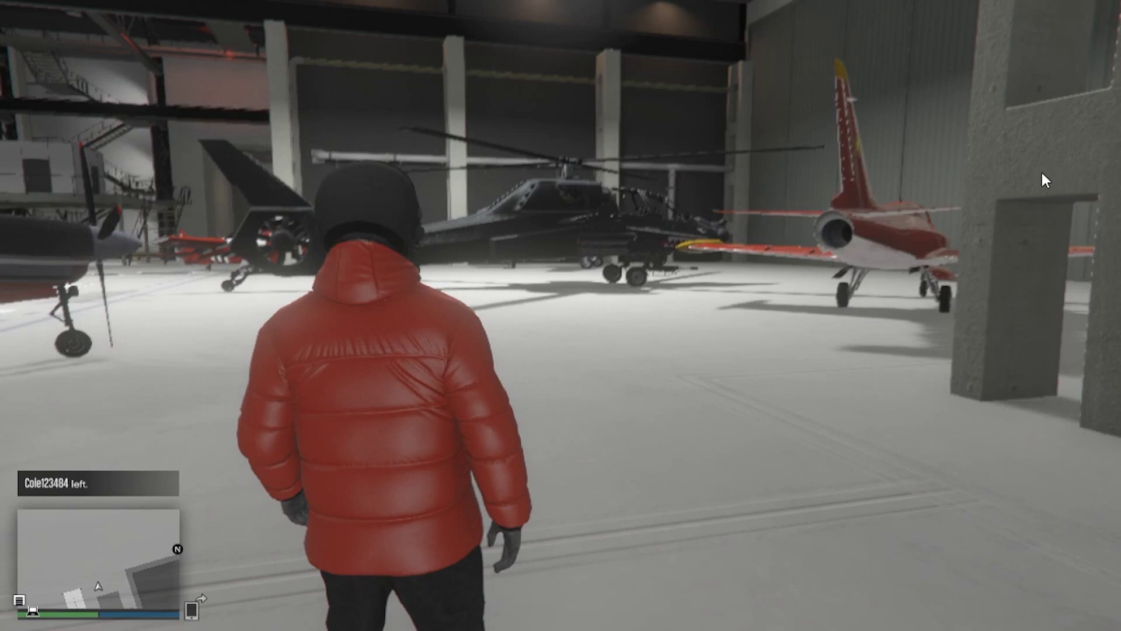
# Open the Impulse menu with Insert and go to Settings > Menu theme > Load custom headers
pyautogui.press('Insert')
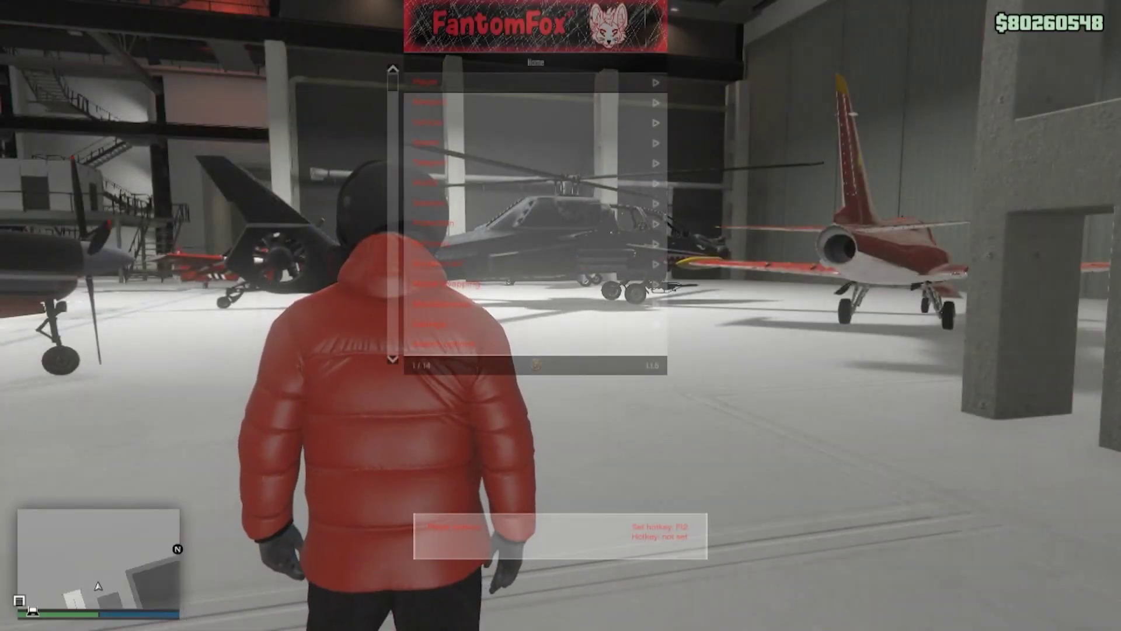
pyautogui.press('w')
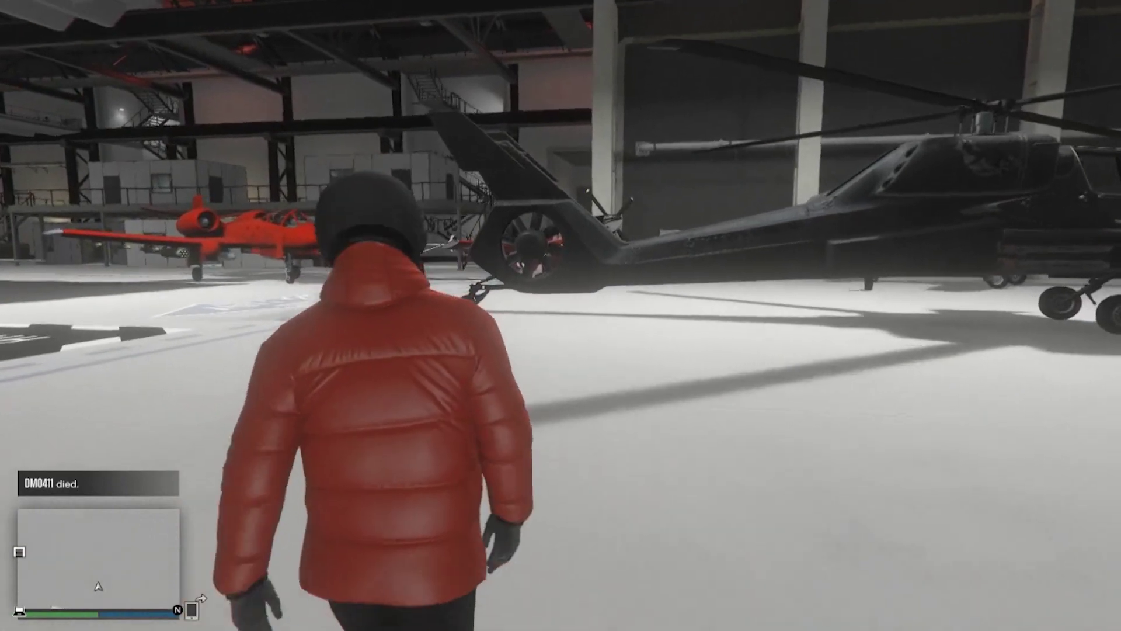
pyautogui.press('Insert')
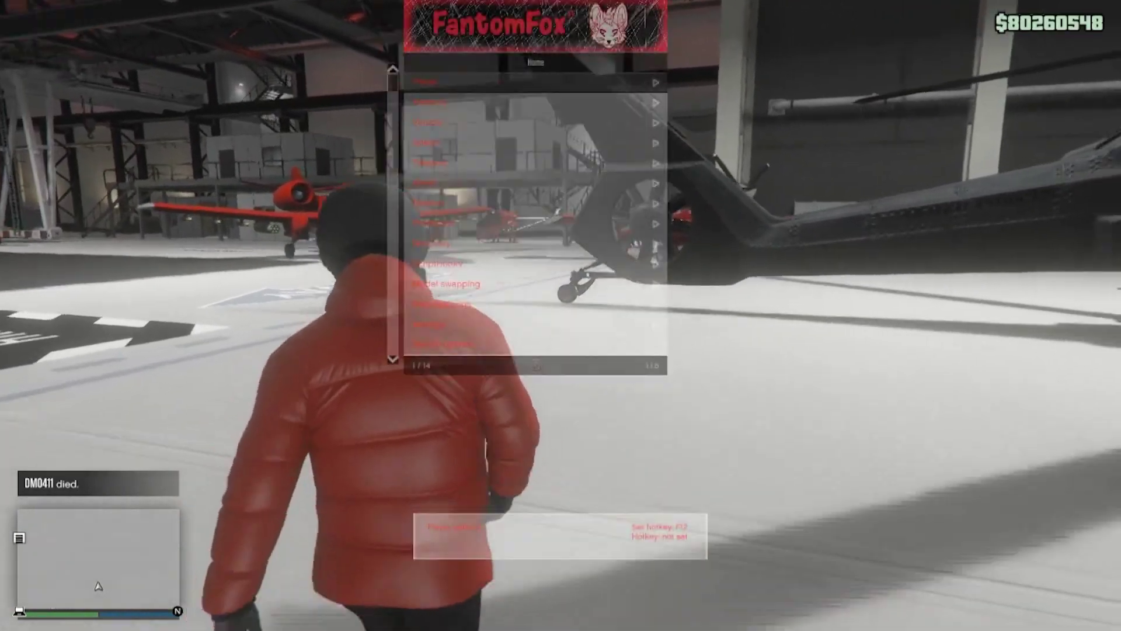
pyautogui.press('Up')
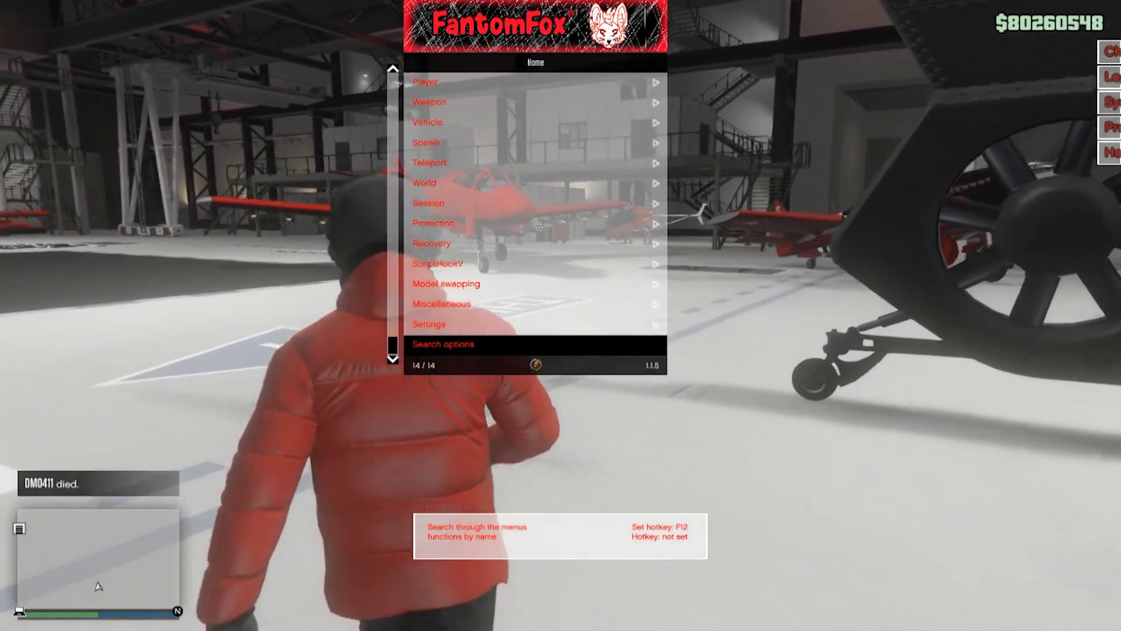
pyautogui.press('Return')
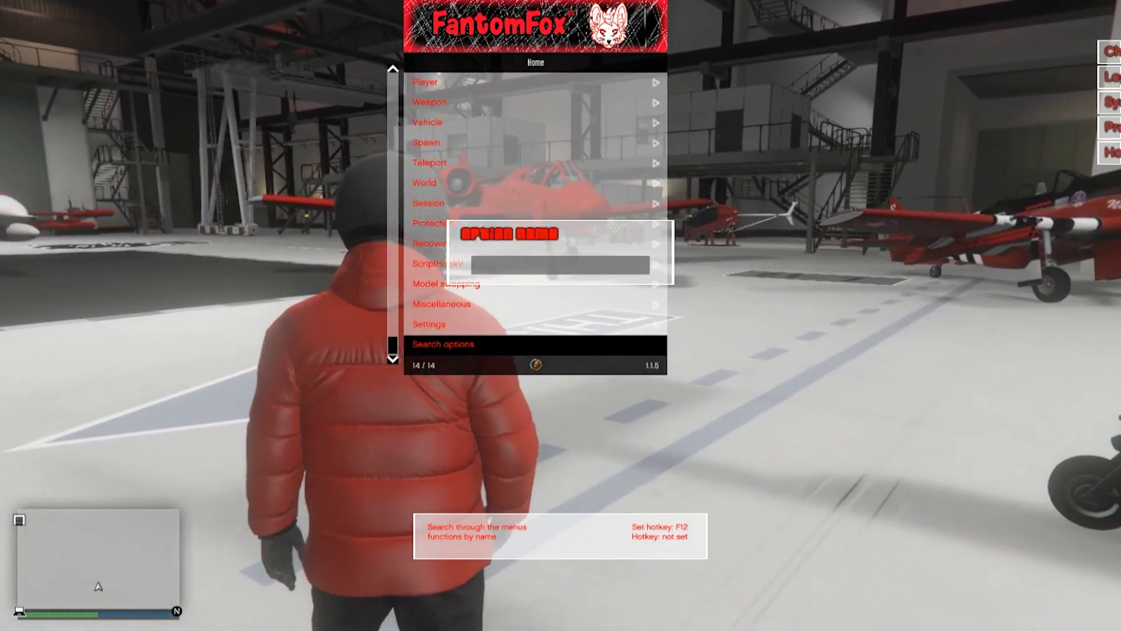
pyautogui.press('BackSpace')
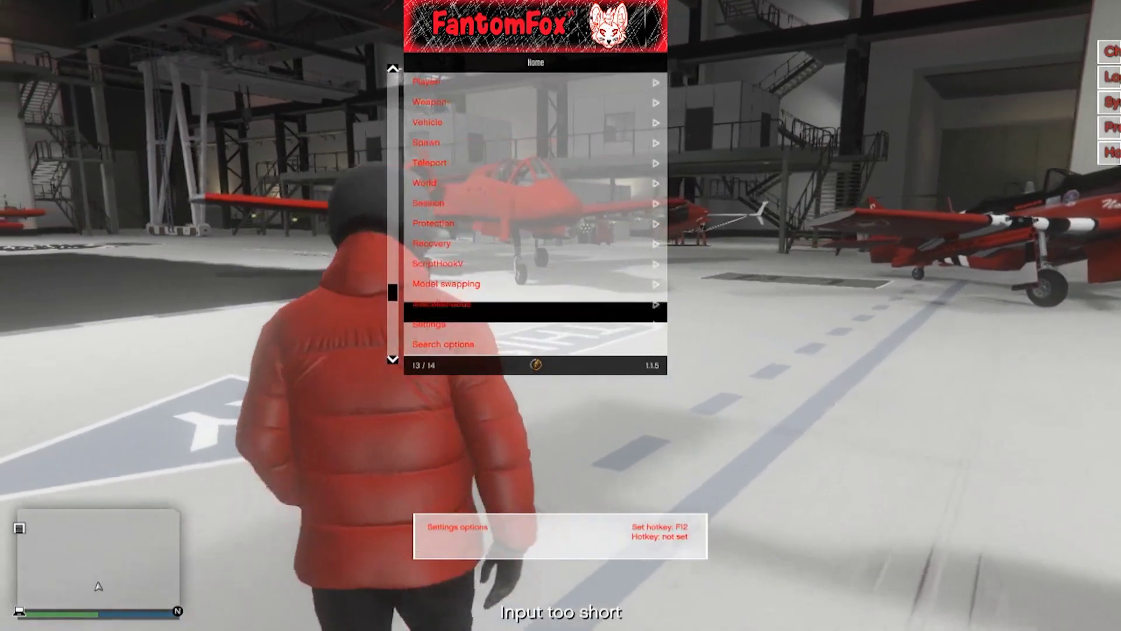
pyautogui.press('Up')
pyautogui.press('Up')
pyautogui.press('Up')
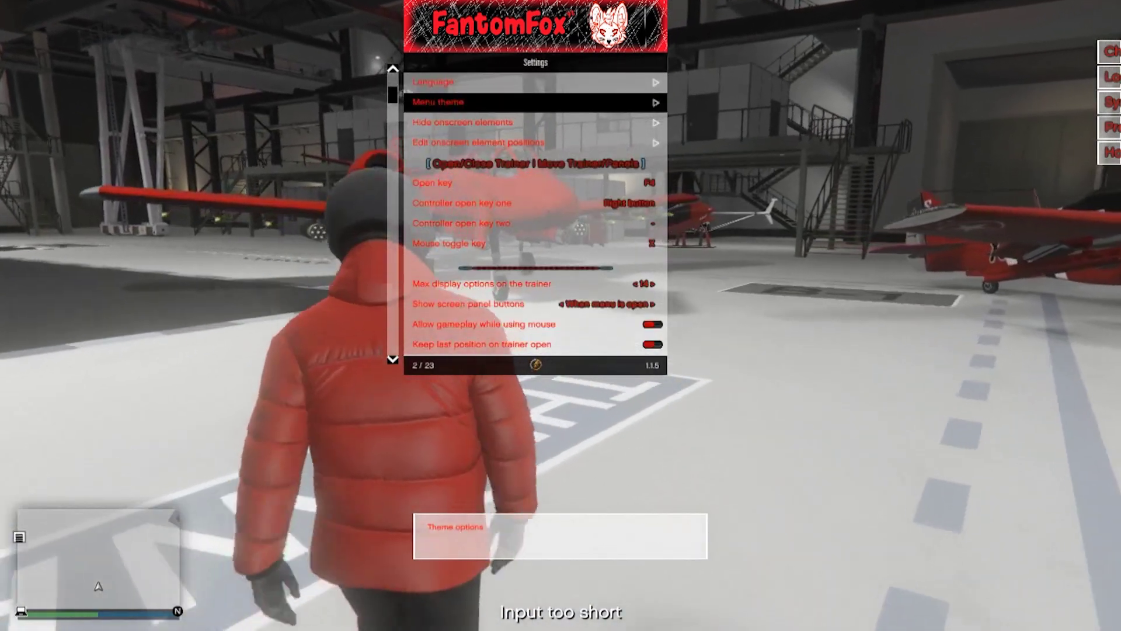
pyautogui.press('Return')
pyautogui.press('Return')
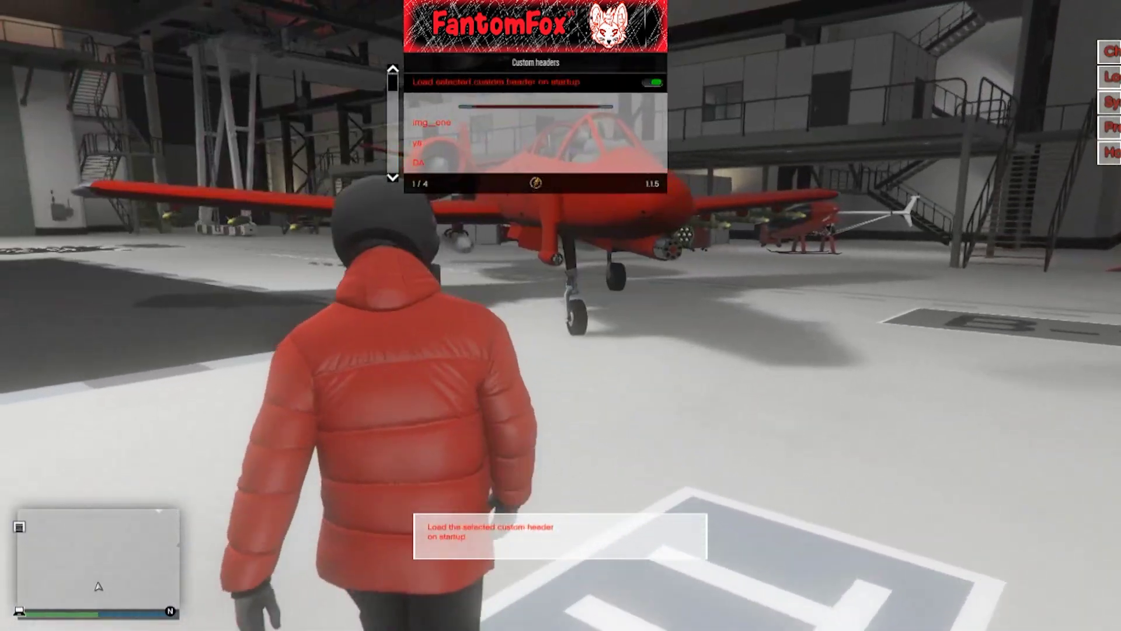
# Select the DA custom header, then back out to the Theme page with the RAINY banner showing
pyautogui.press('Up')
pyautogui.press('Return')
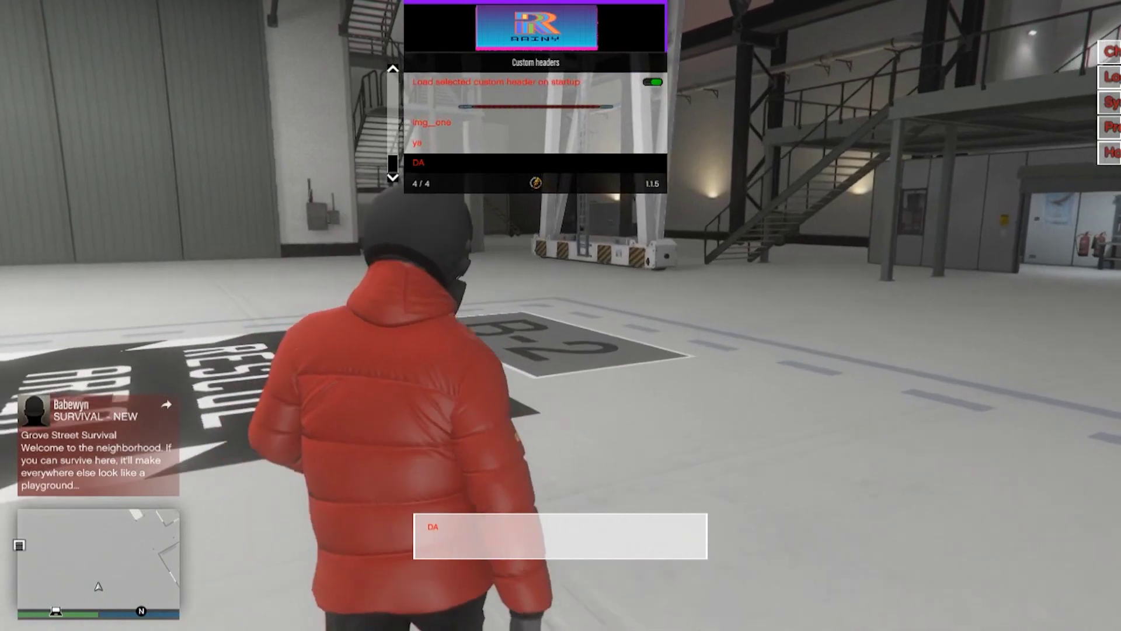
pyautogui.press('BackSpace')
pyautogui.press('Down')
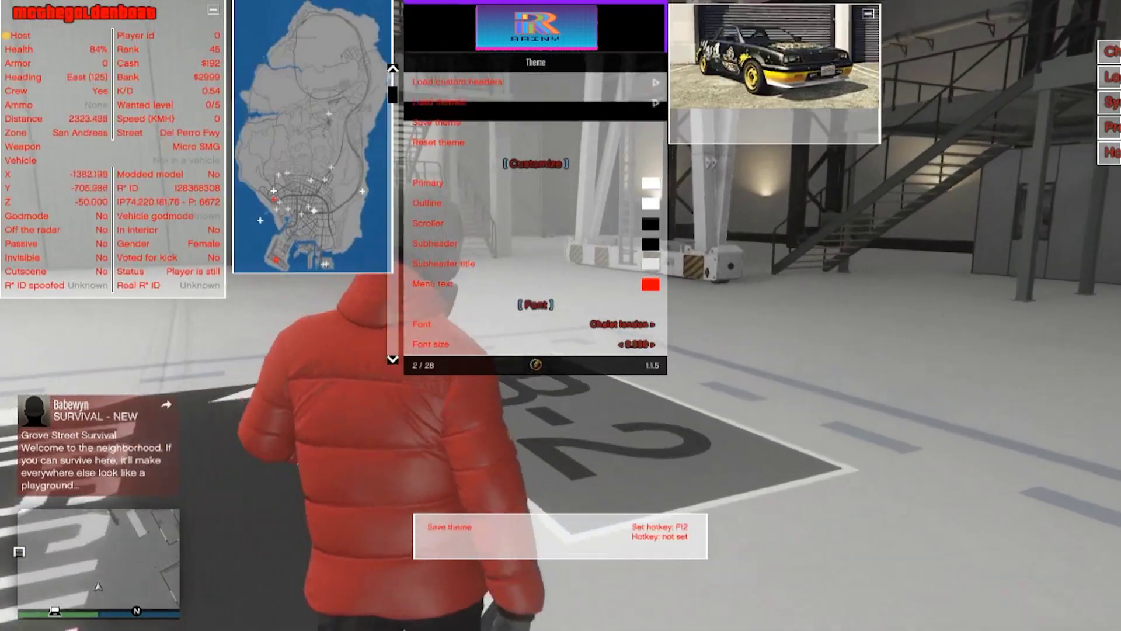
pyautogui.press('Down')
pyautogui.press('Down')
pyautogui.press('Down')
pyautogui.press('Down')
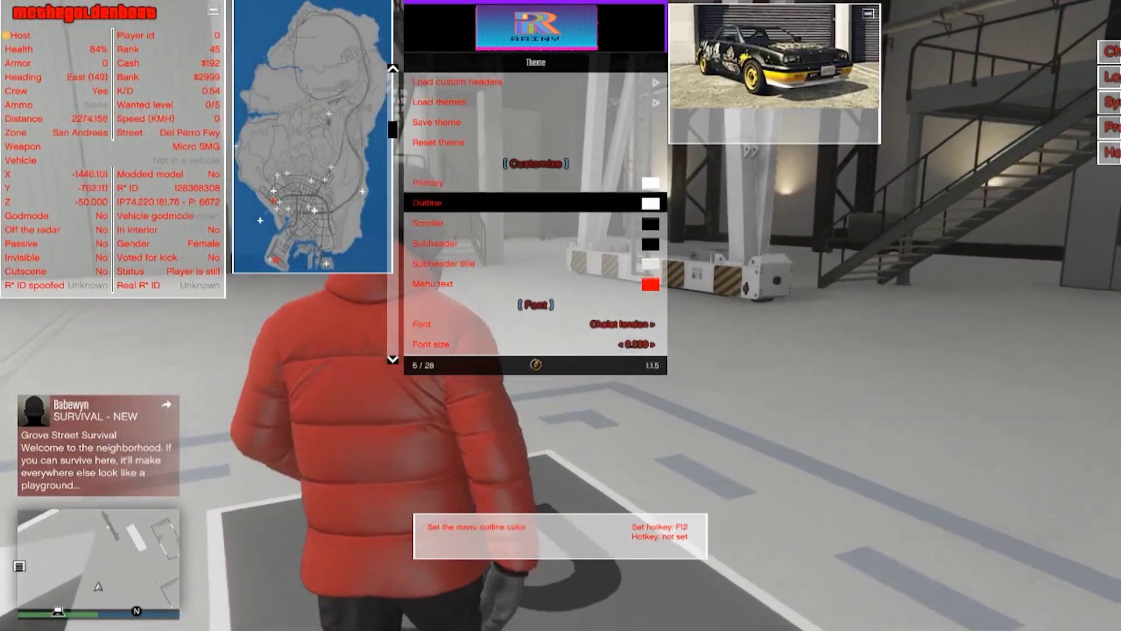
pyautogui.press('Up')
pyautogui.press('Up')
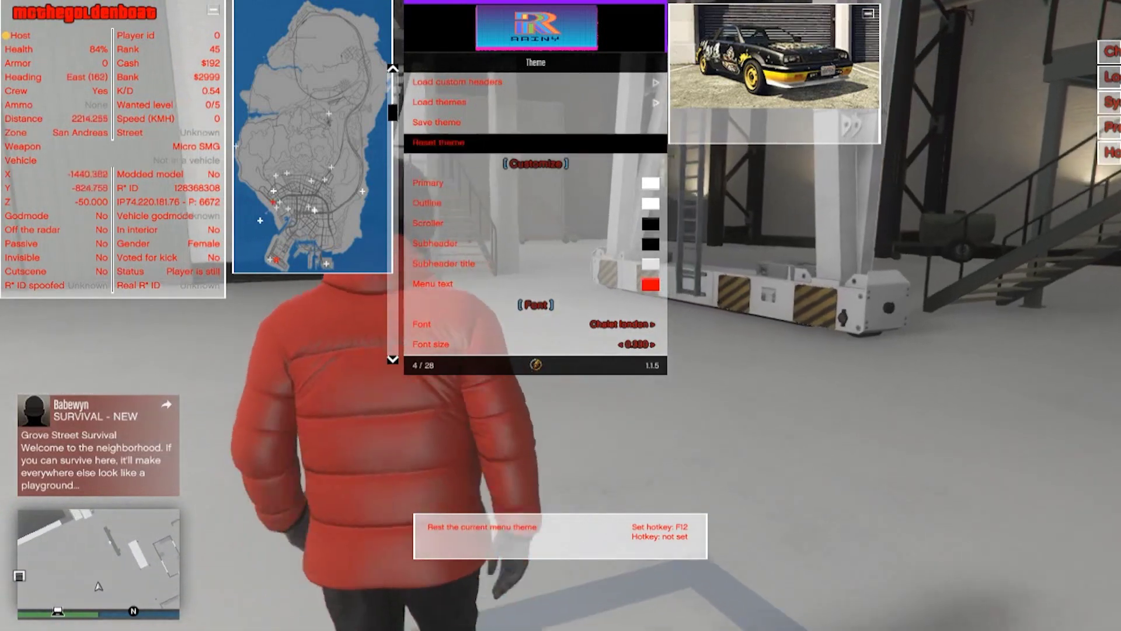
pyautogui.press('Up')
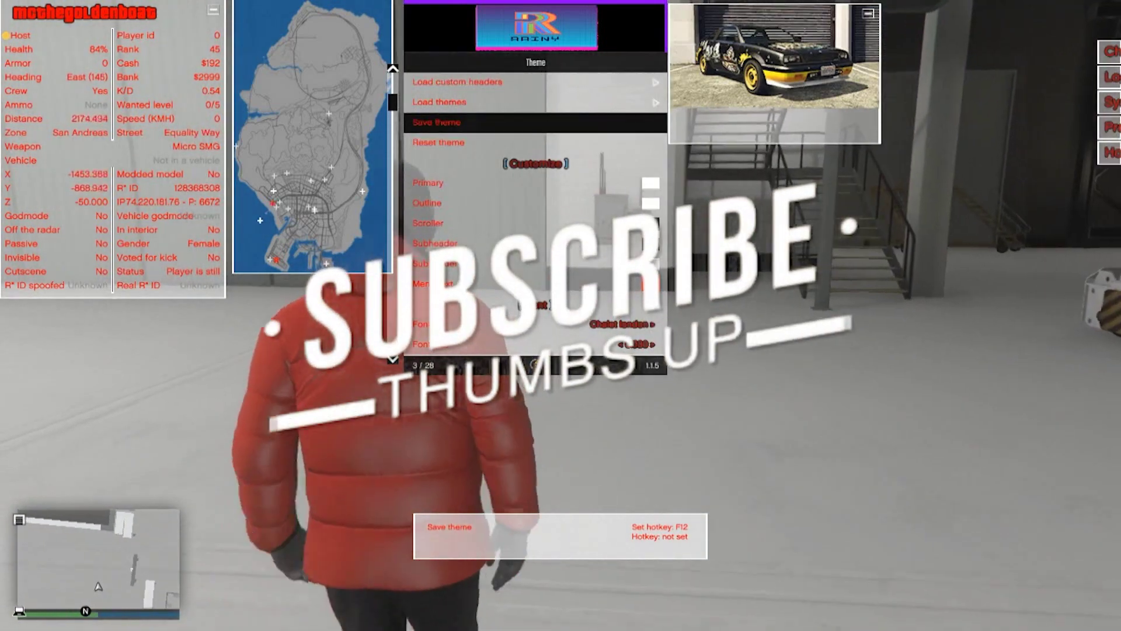
pyautogui.press('Up')
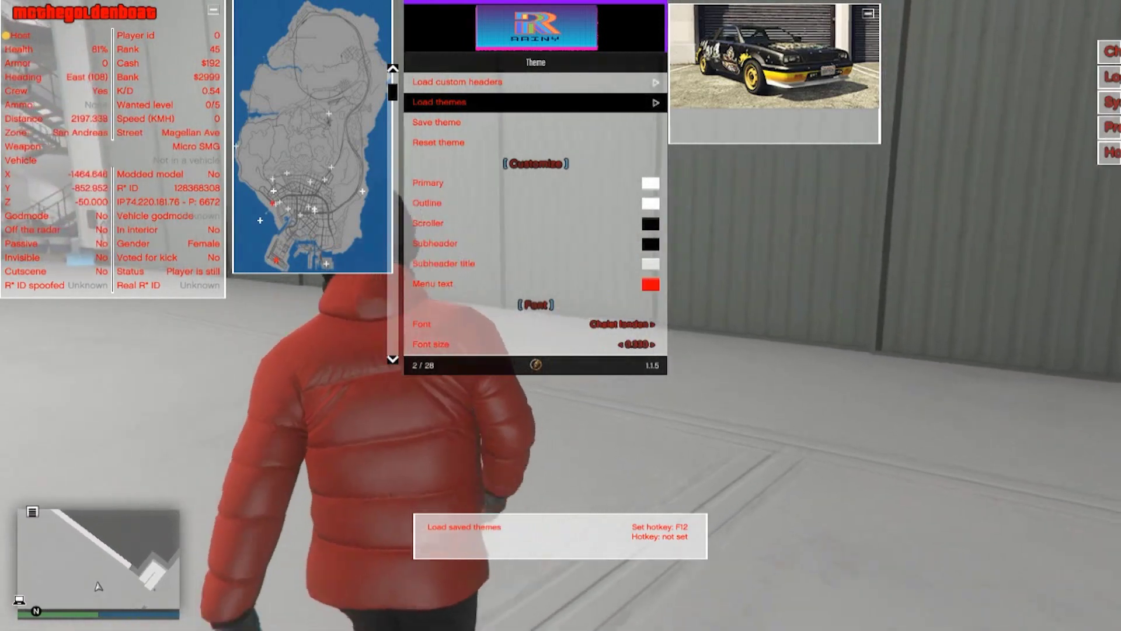
pyautogui.press('Up')
pyautogui.press('Up')
pyautogui.press('Down')
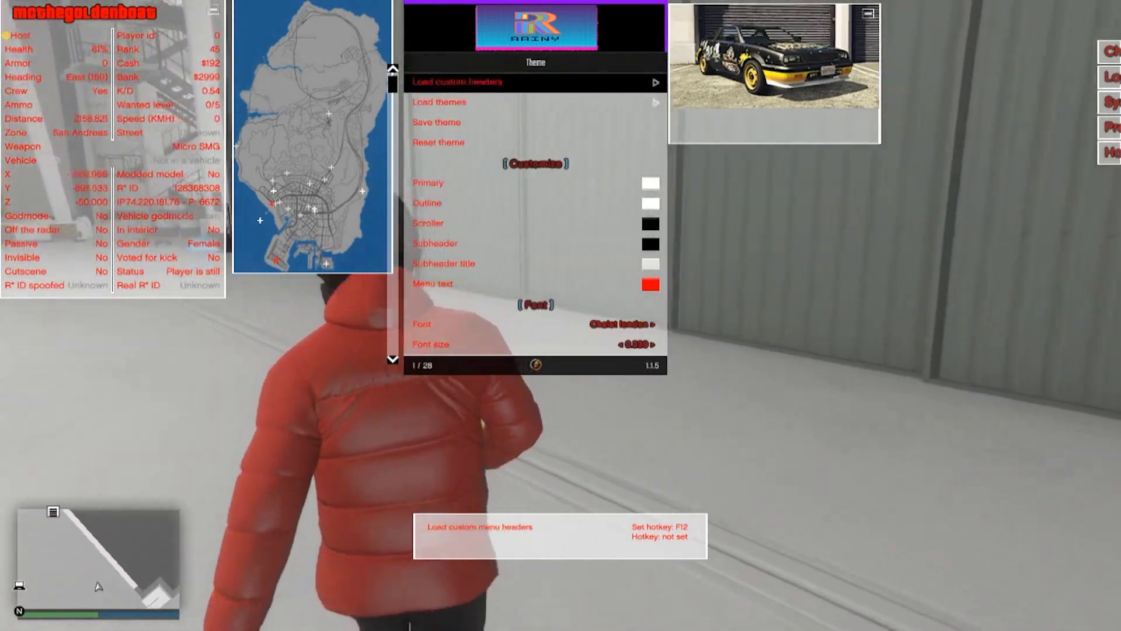
pyautogui.press('Return')
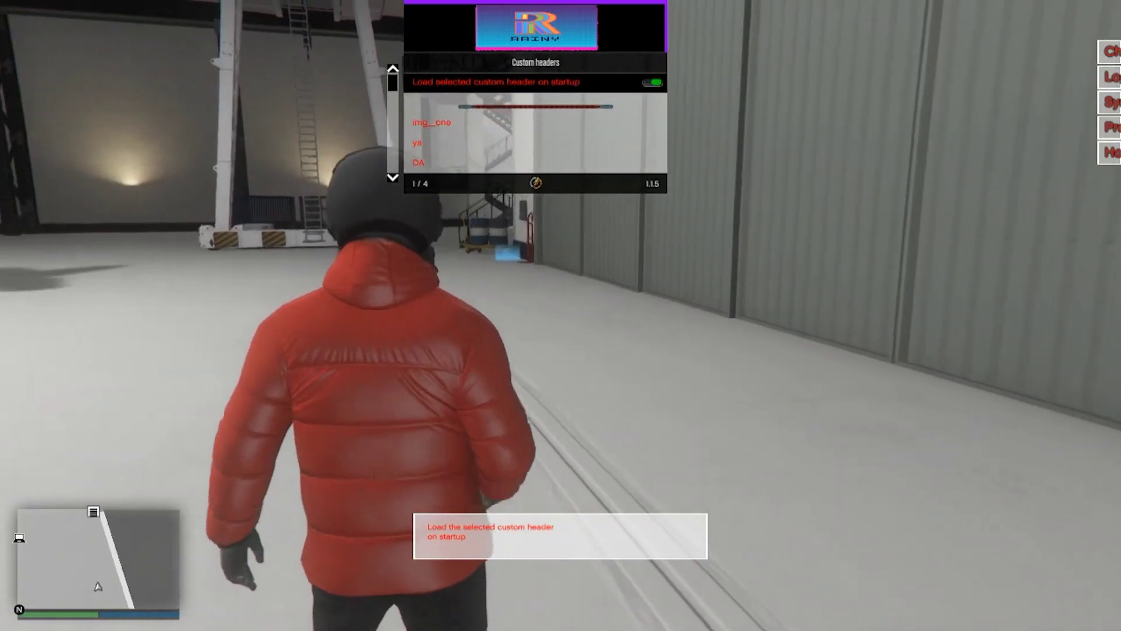